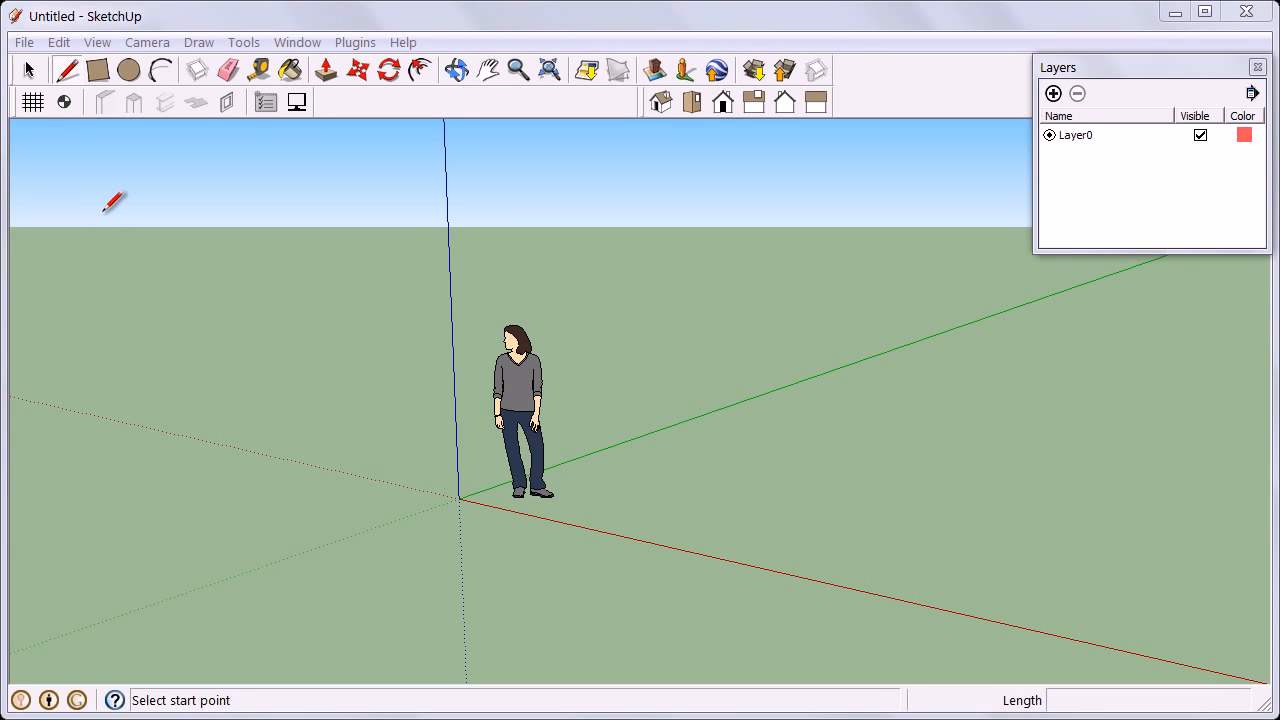
Create a grid with horizontal lines at 10',10',10',10' and vertical lines at 2@10',10',10'.
click(35, 111)
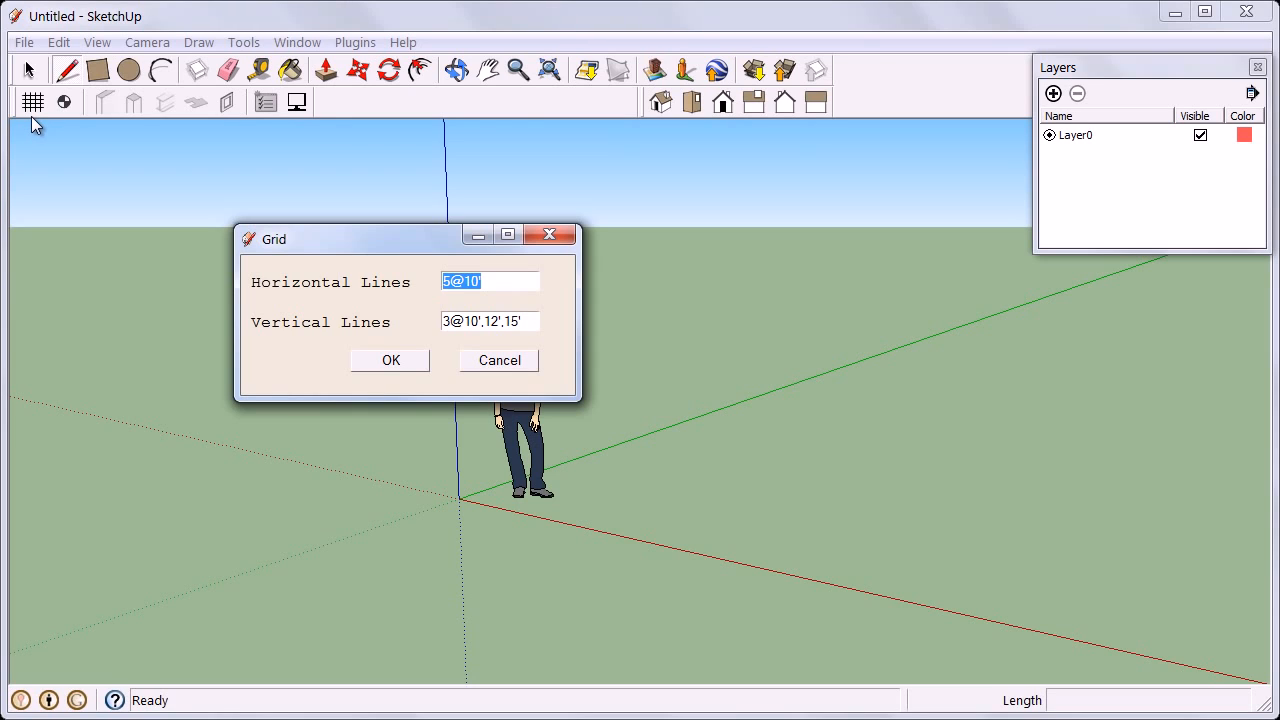
text(10',10',10',10')
key(Tab)
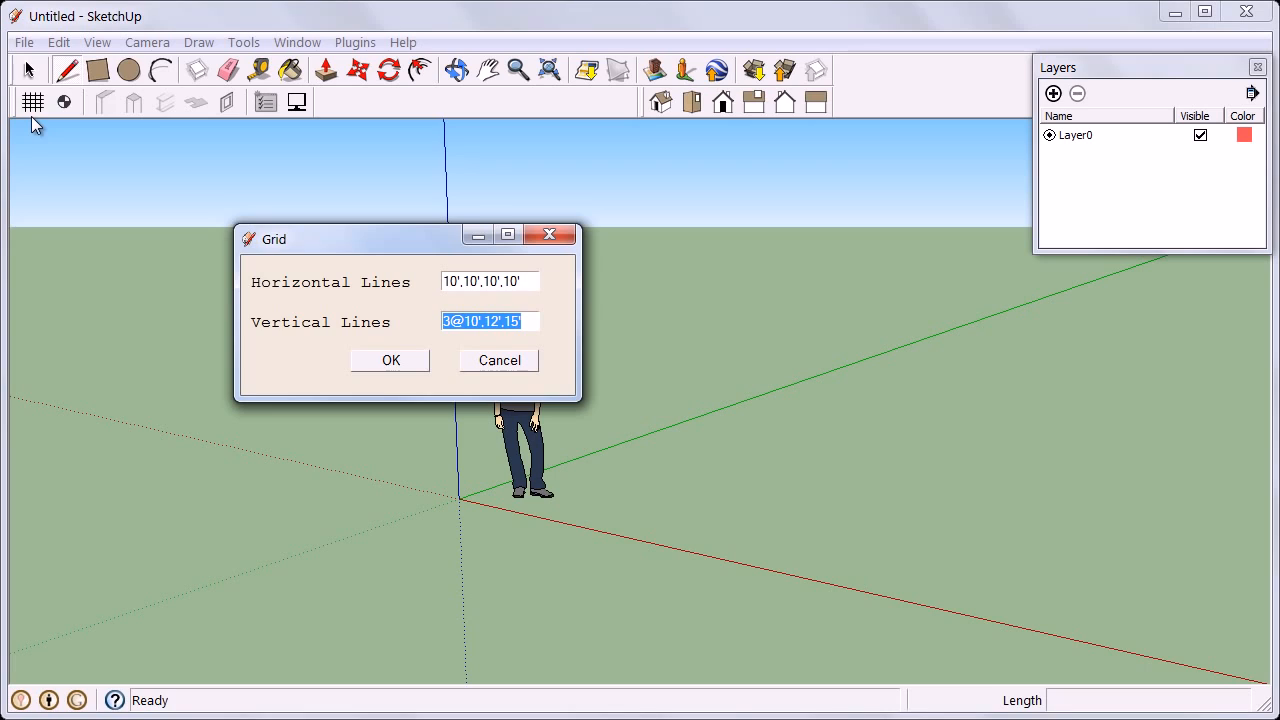
text(2@10')
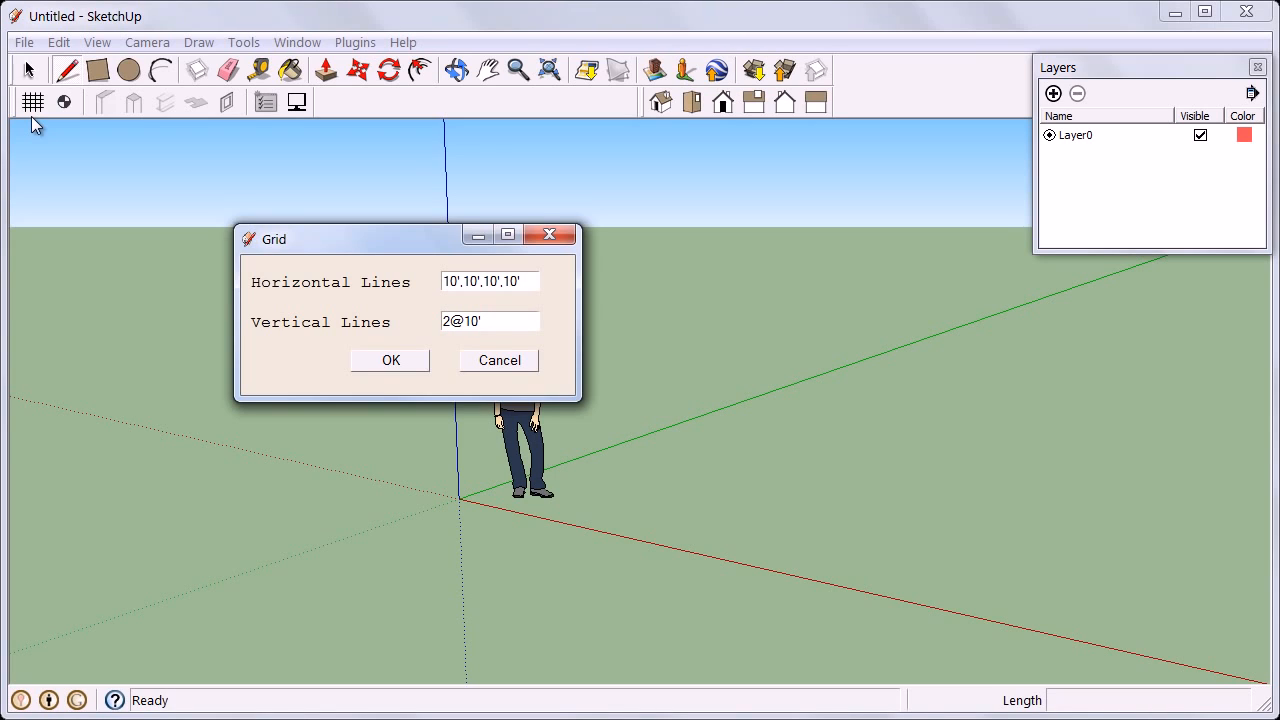
text(,10',10')
click(388, 361)
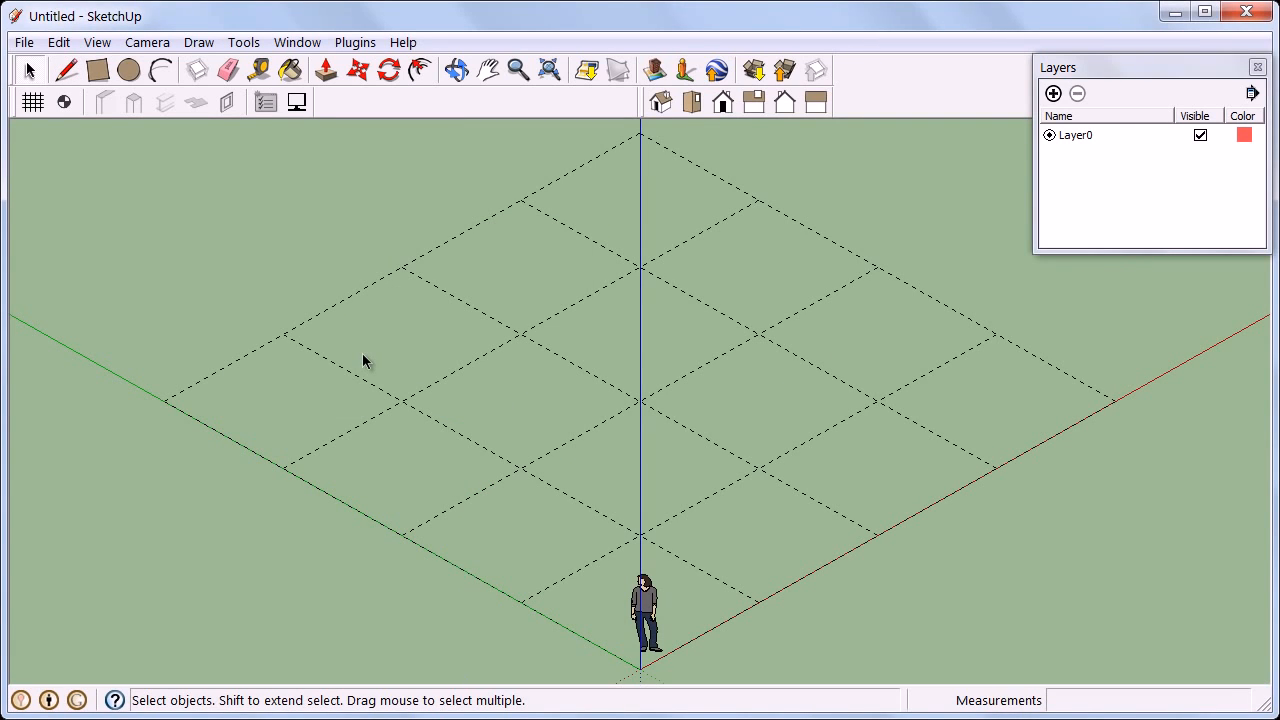
Add a new level at an elevation of 120".
click(66, 103)
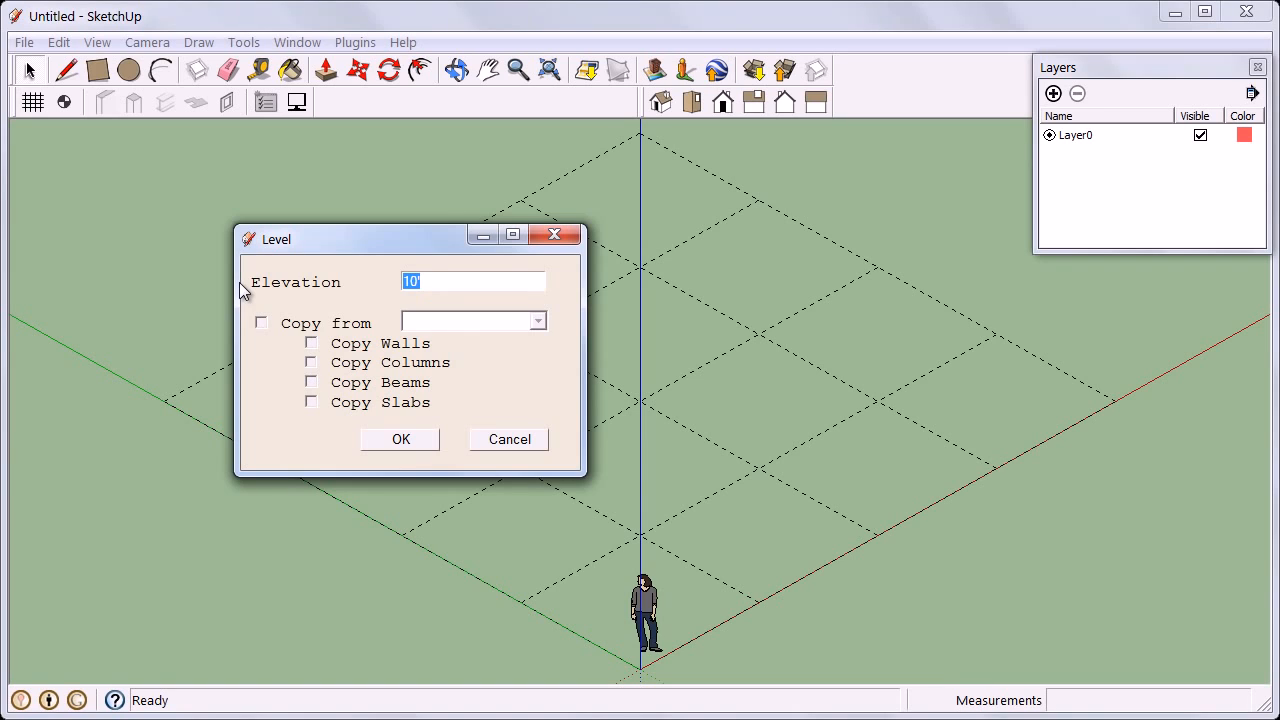
text(3m)
key(BackSpace)
key(BackSpace)
text(120")
click(380, 440)
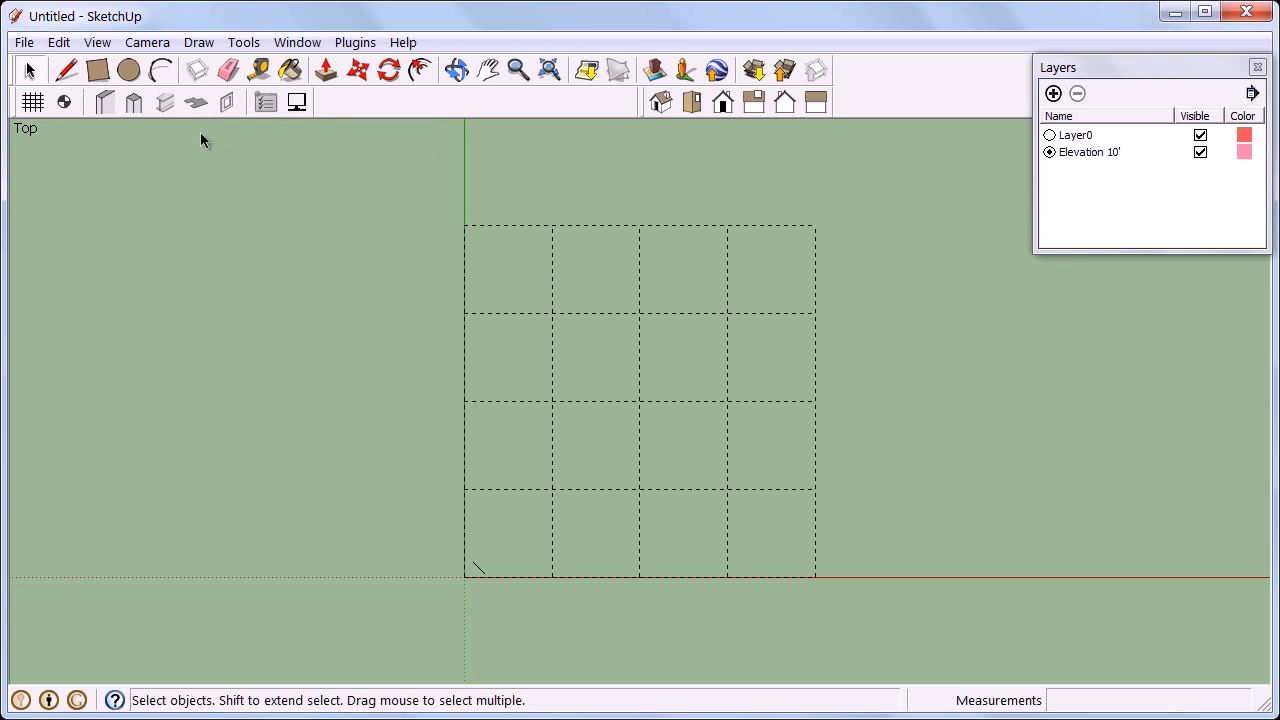
Place 12" × 12" rectangular concrete columns at four interior grid intersections.
click(133, 110)
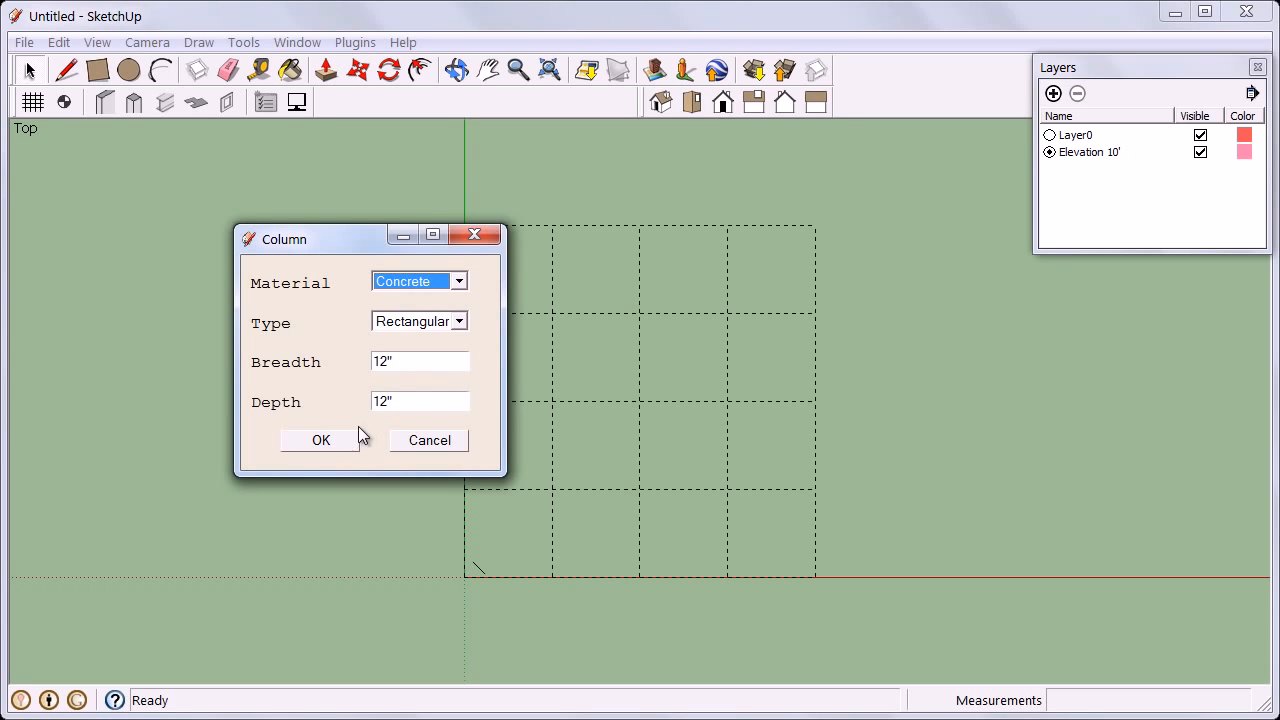
click(323, 441)
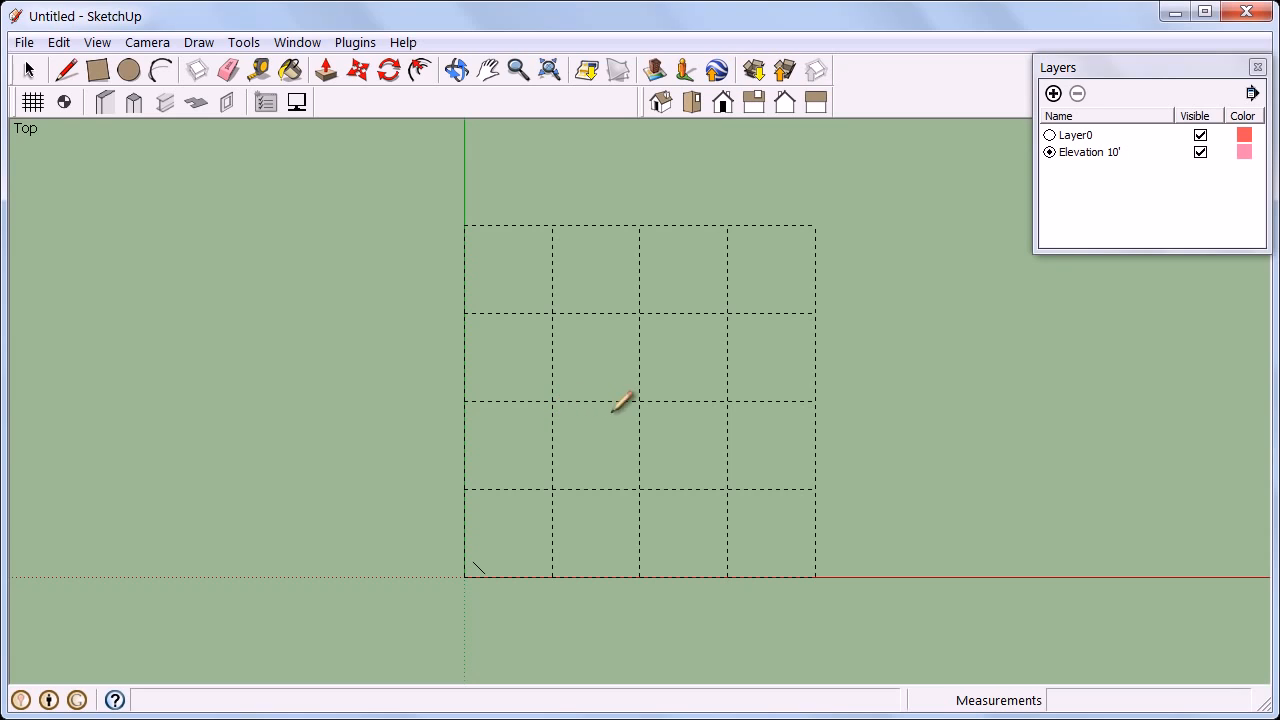
click(640, 401)
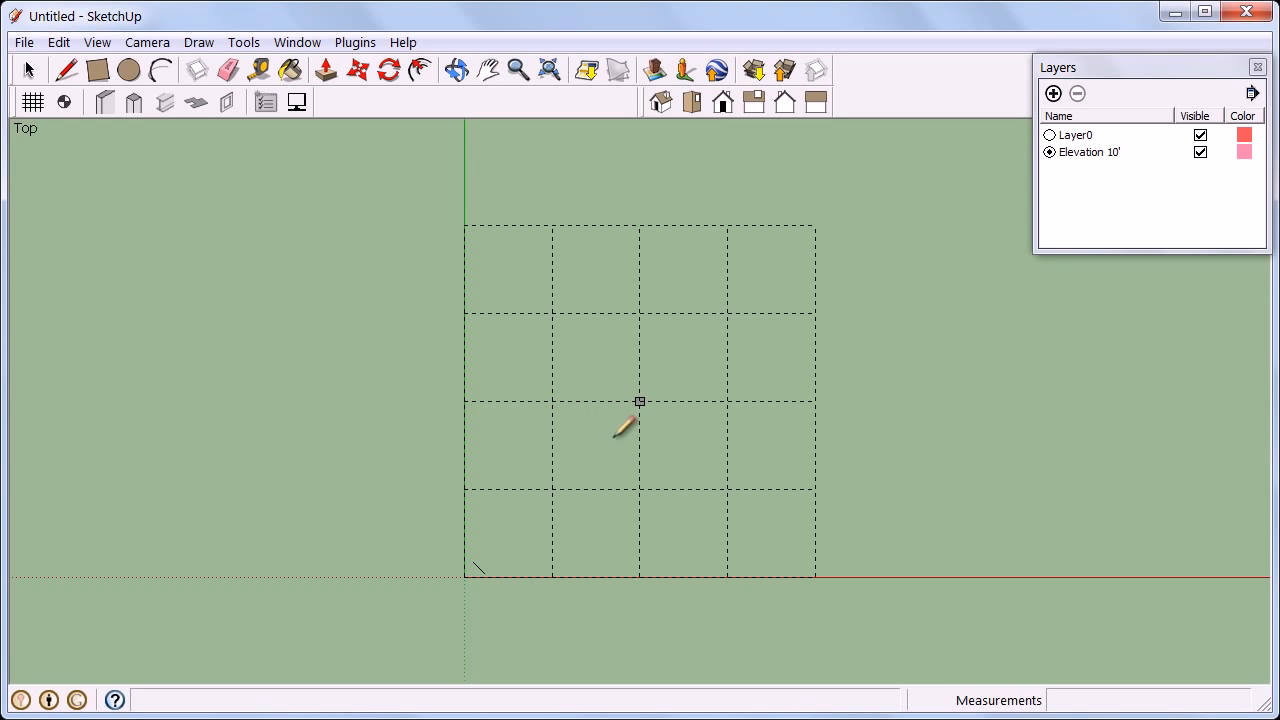
click(552, 489)
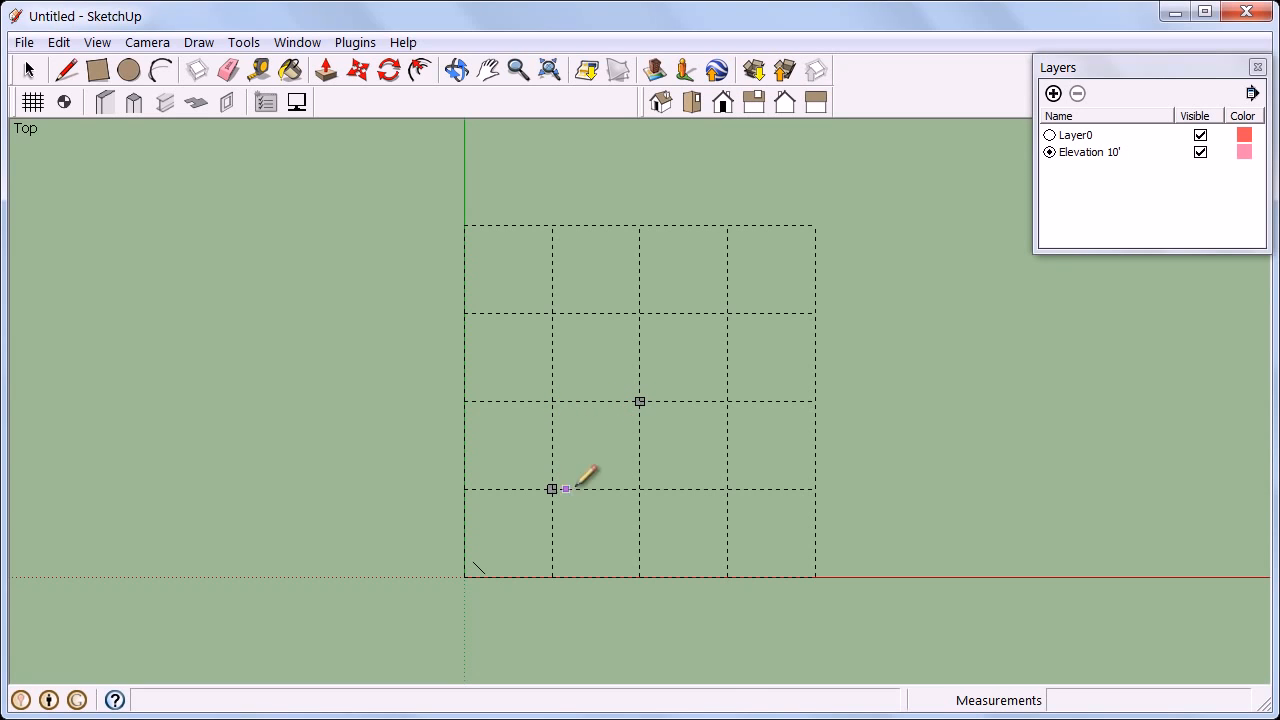
click(640, 489)
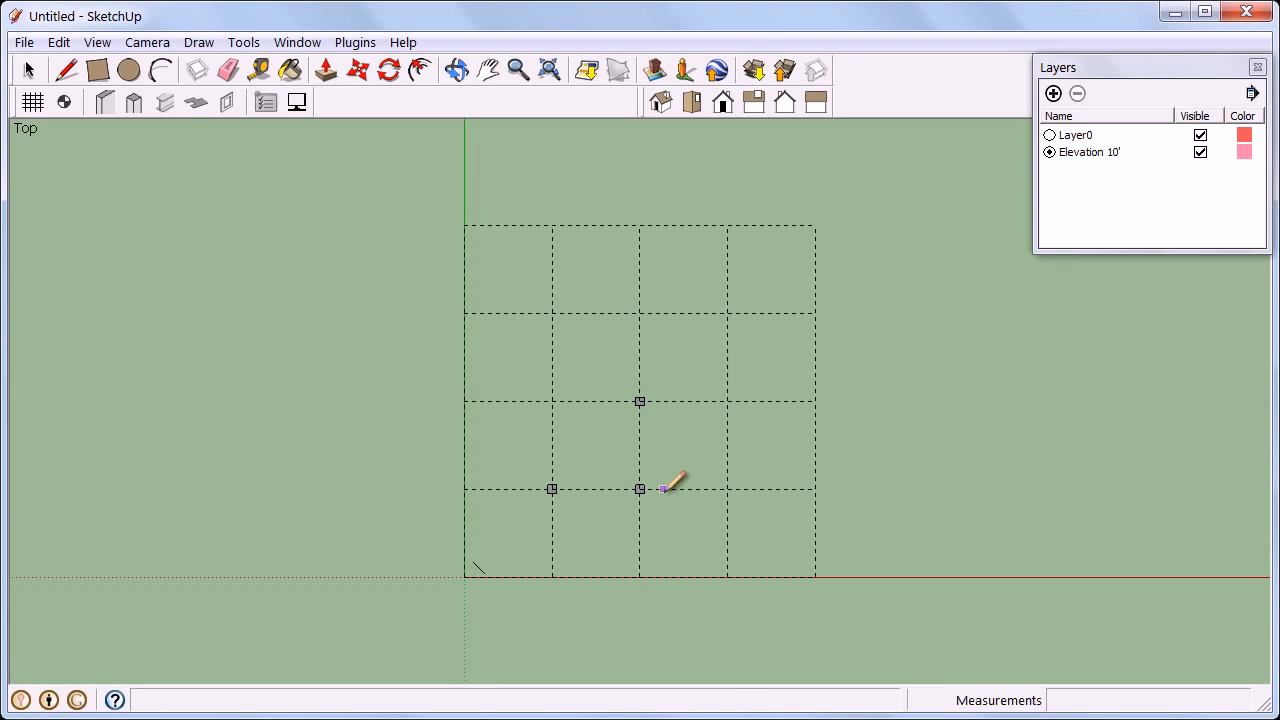
click(727, 489)
Place 18" circular concrete columns at every intersection around the perimeter of the grid.
click(147, 101)
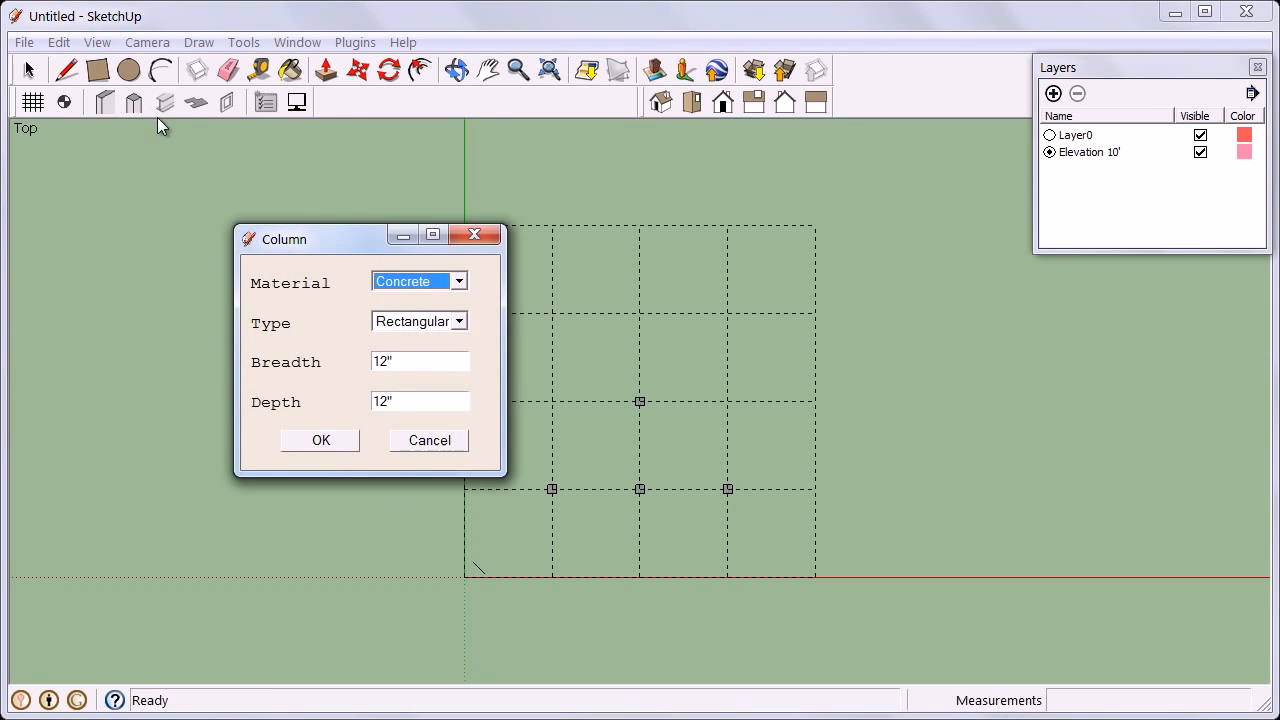
click(429, 326)
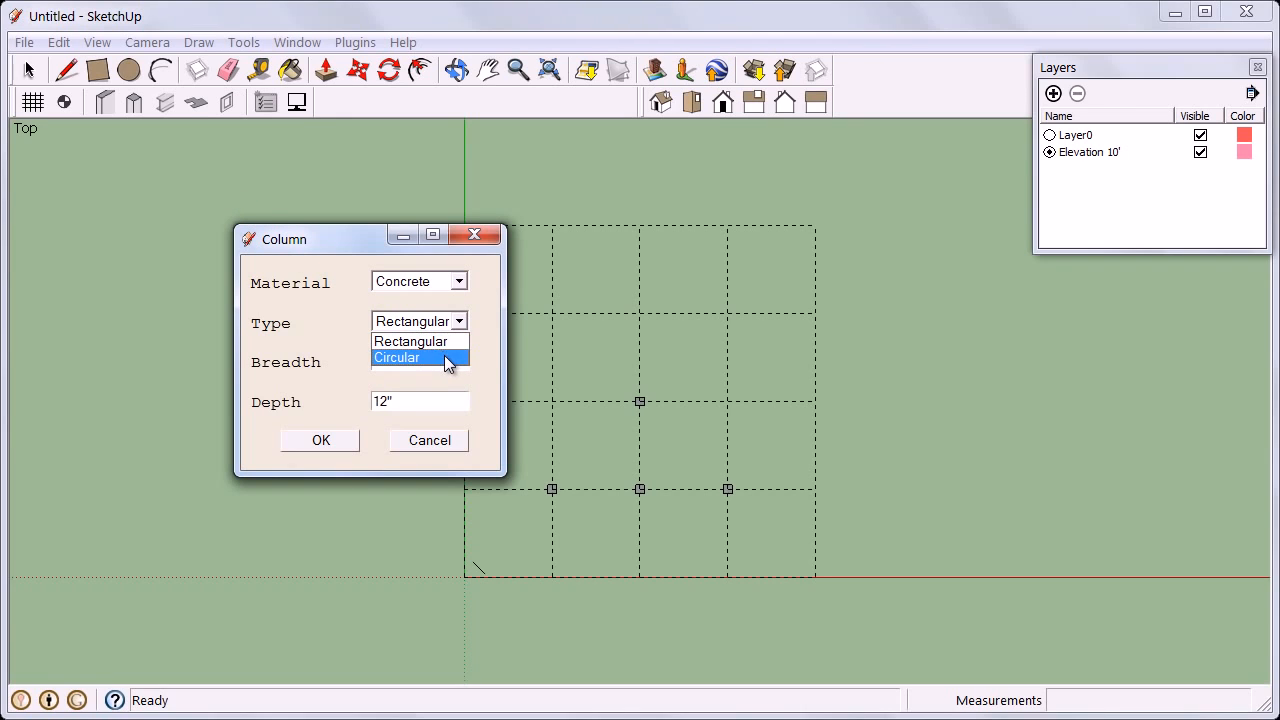
click(445, 357)
drag(447, 357, 373, 367)
text(18)
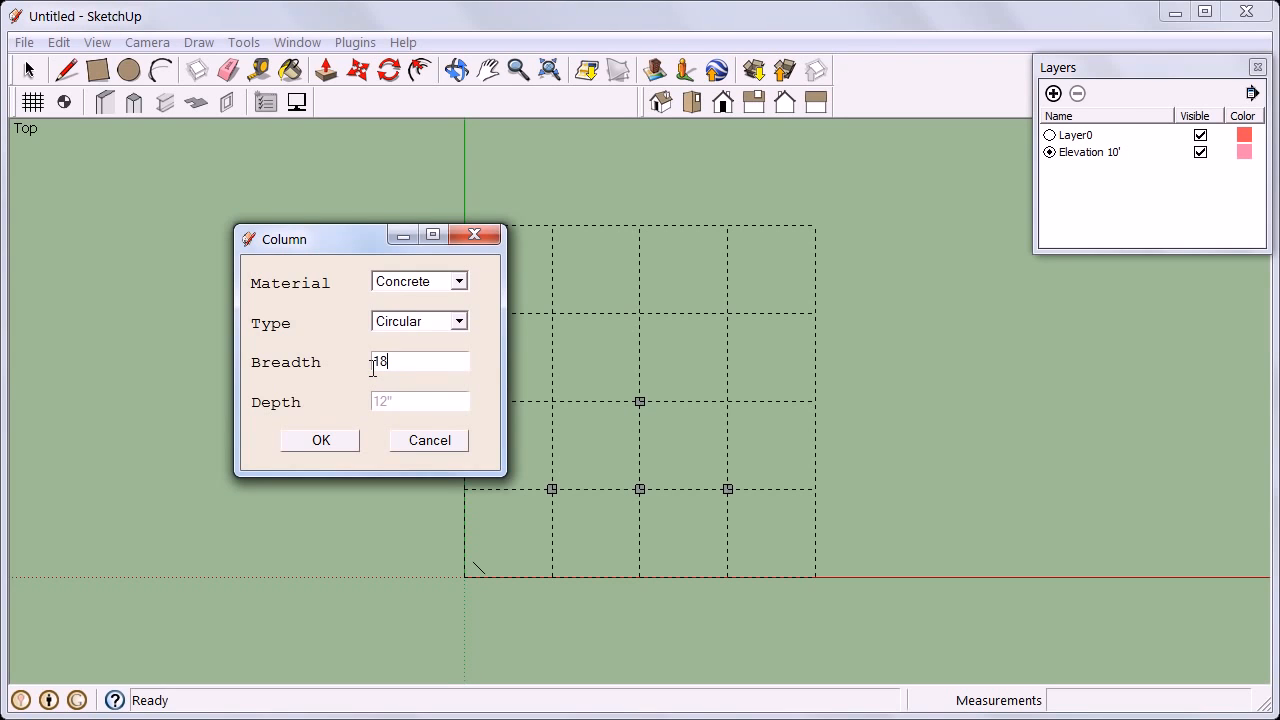
text(")
click(320, 440)
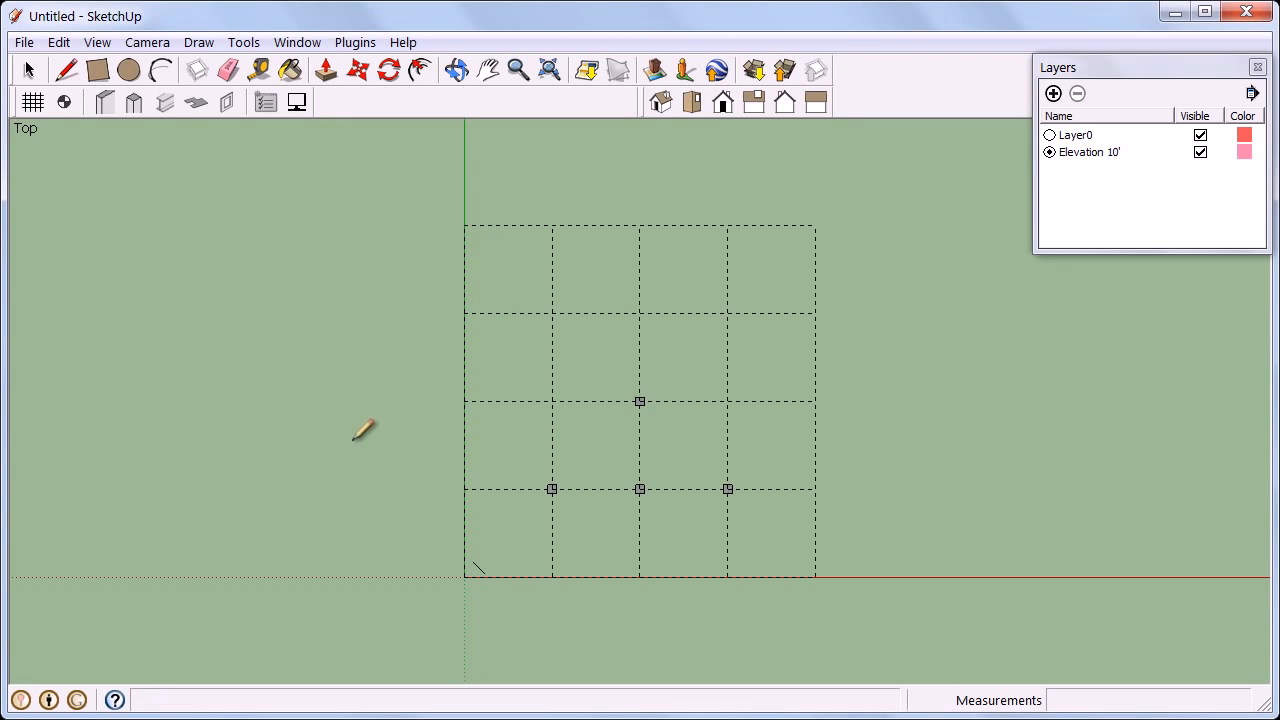
click(464, 226)
click(464, 313)
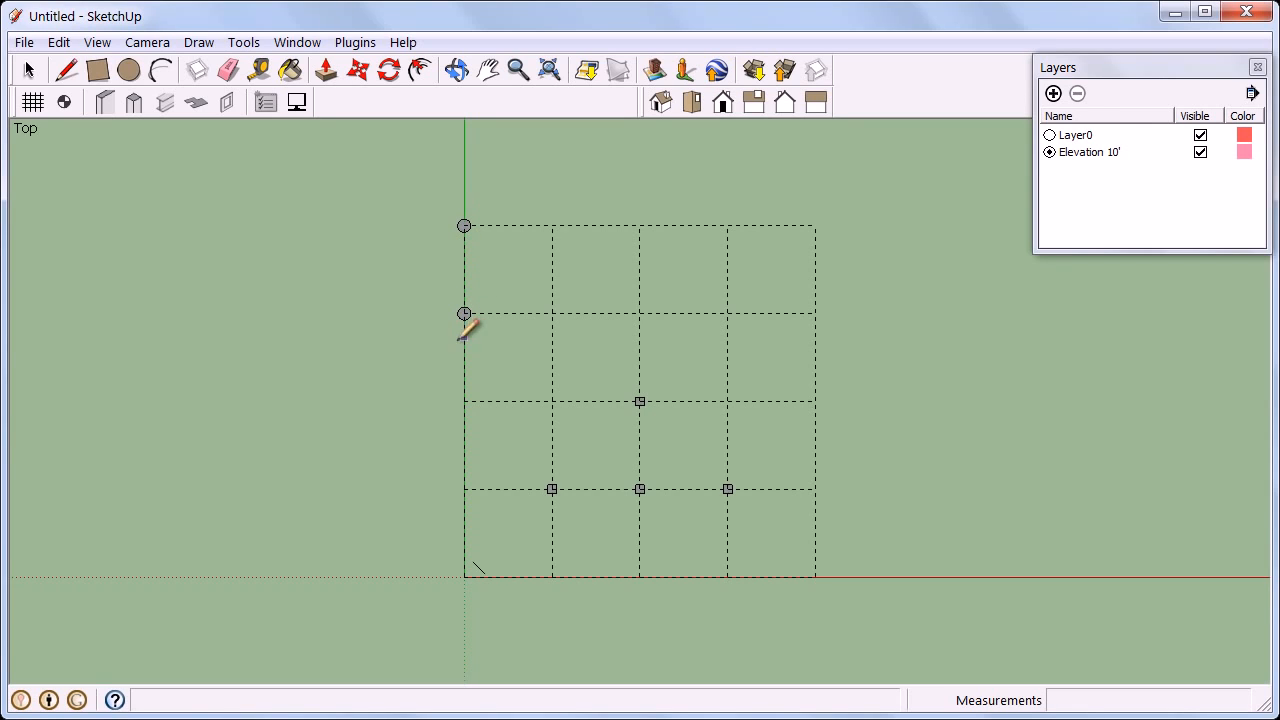
drag(464, 416, 848, 602)
drag(834, 540, 526, 289)
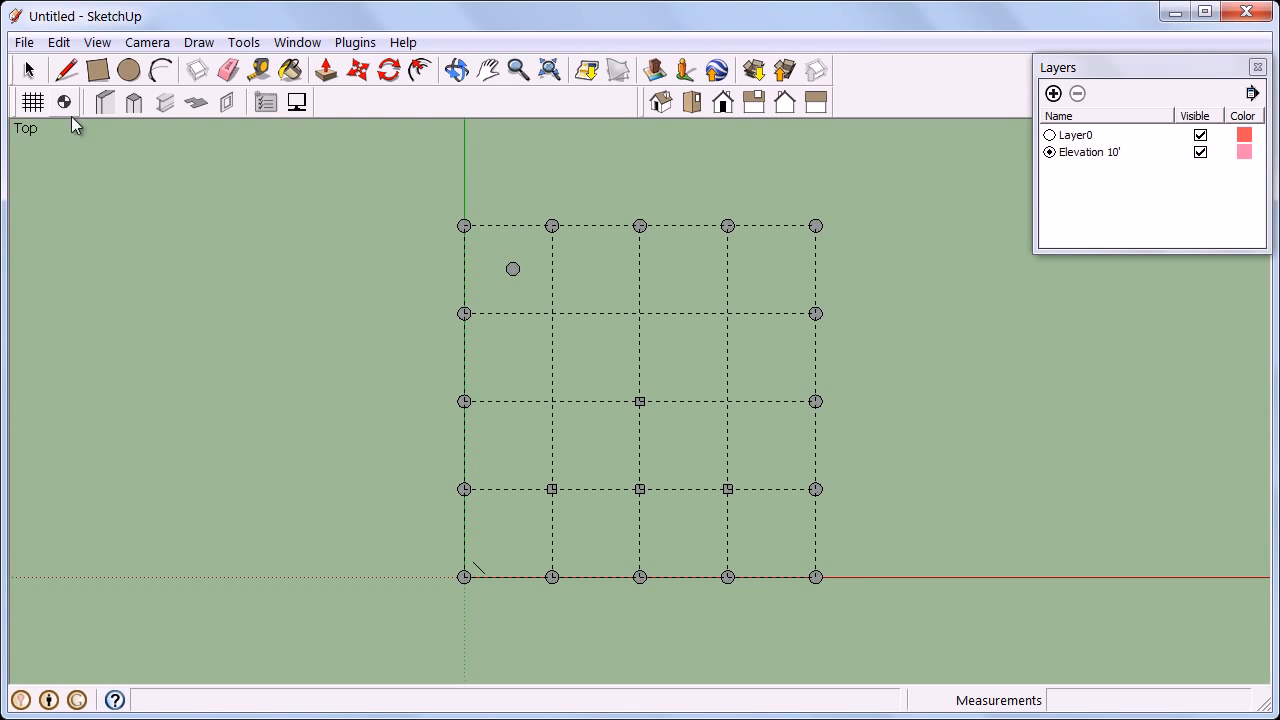
Select and remove the stray circular column inside the top-left grid bay.
click(29, 70)
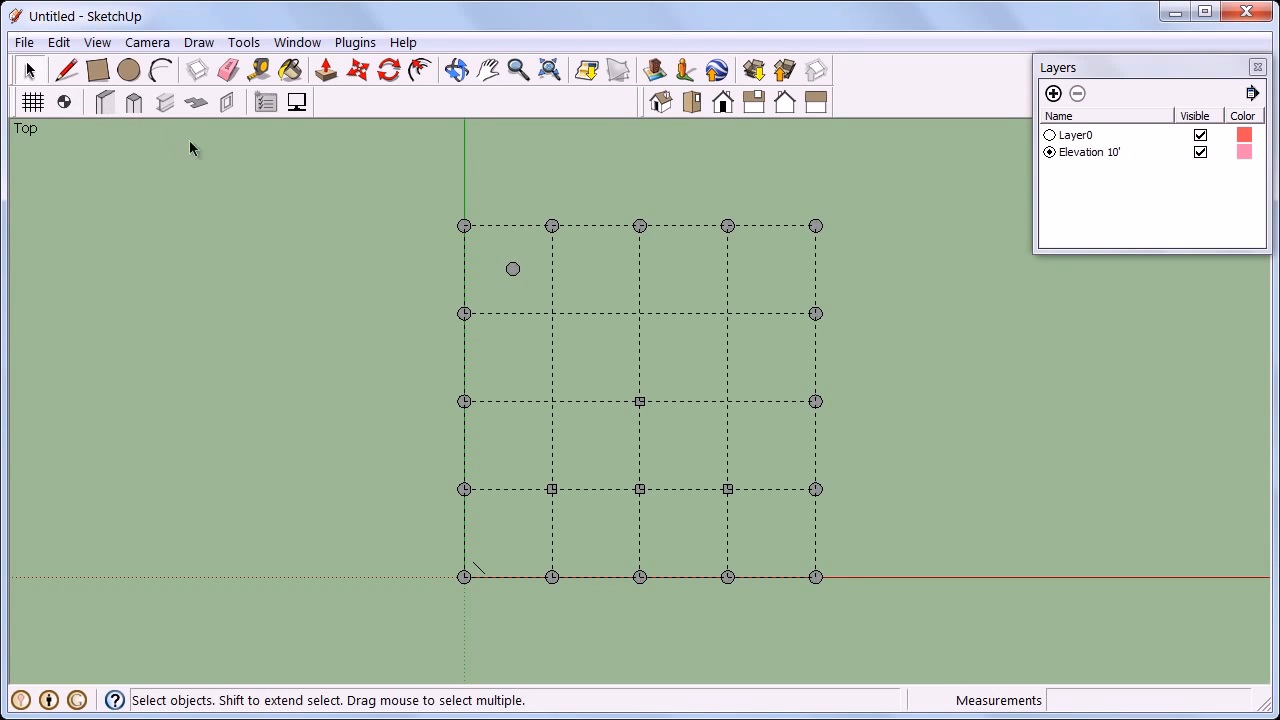
click(512, 272)
Activate Layer0 to inspect the columns in 3D, then return to the Elevation 10' layer.
click(1049, 135)
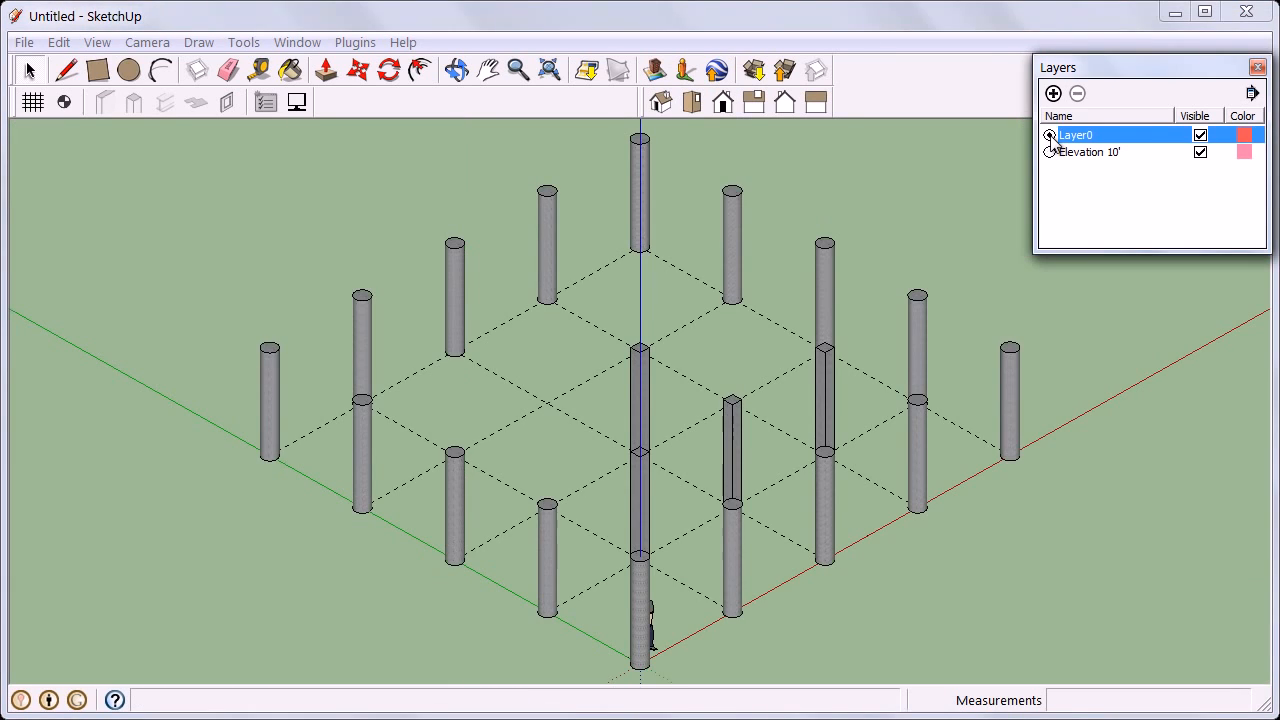
middle_drag(983, 294, 871, 314)
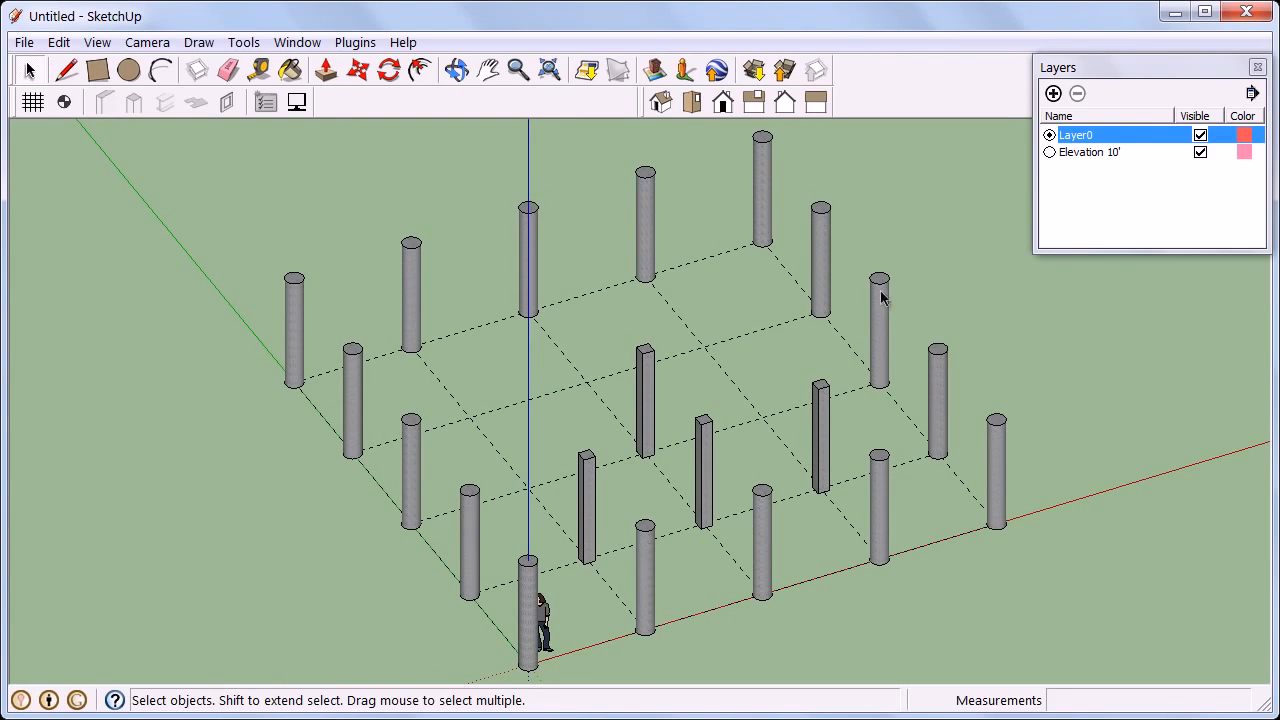
click(1049, 152)
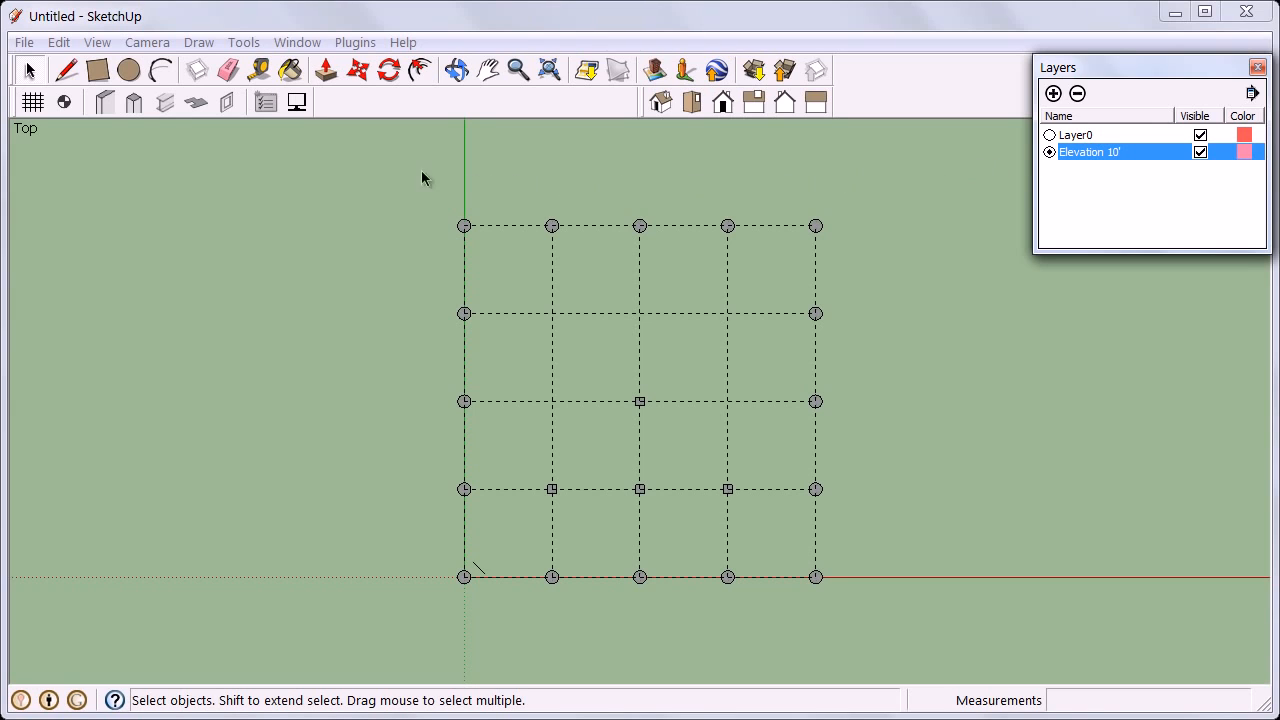
Draw a U-shaped 12" Generic wall along the left, top and right edges of the two upper-middle grid bays.
click(108, 110)
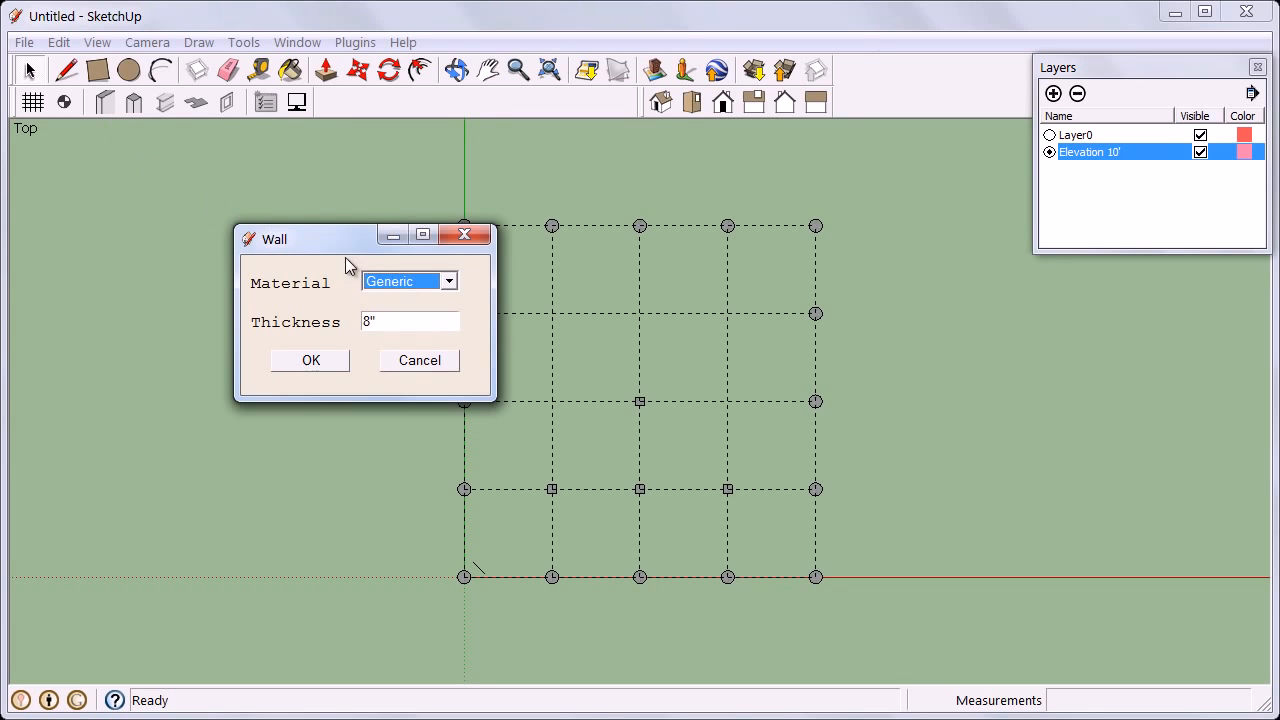
click(448, 283)
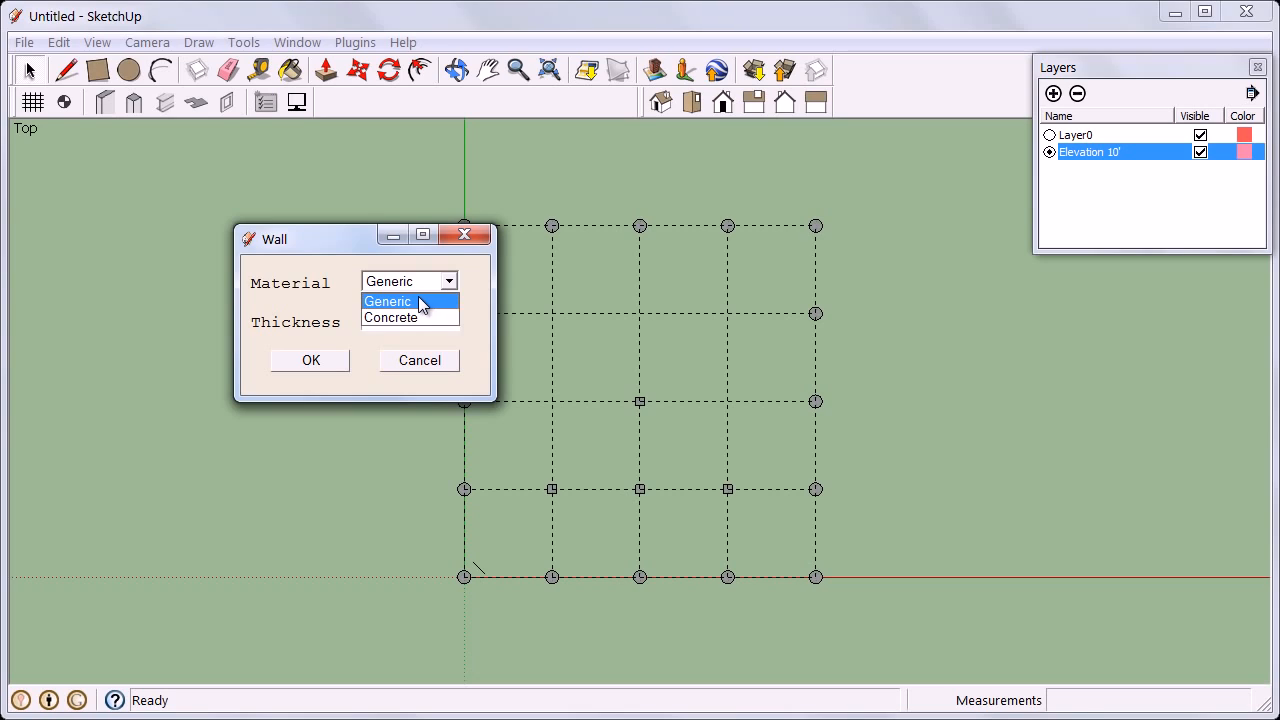
click(419, 299)
drag(409, 318, 364, 318)
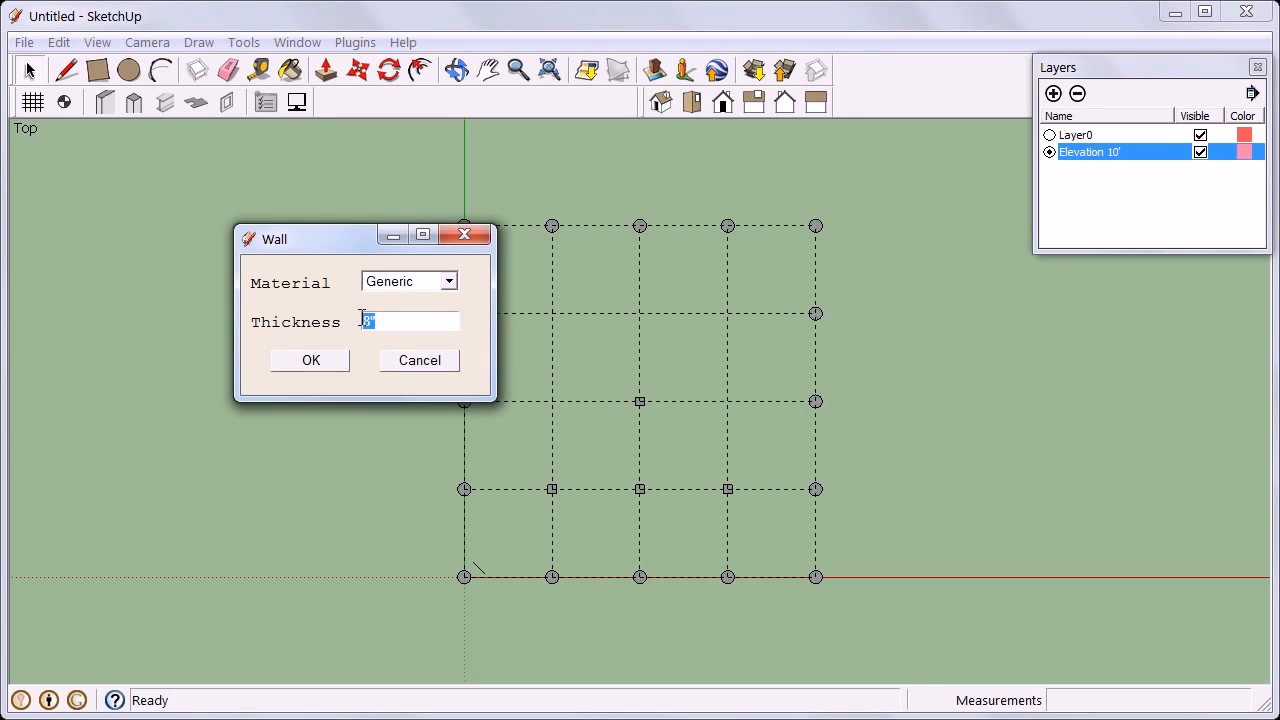
text(12")
click(335, 362)
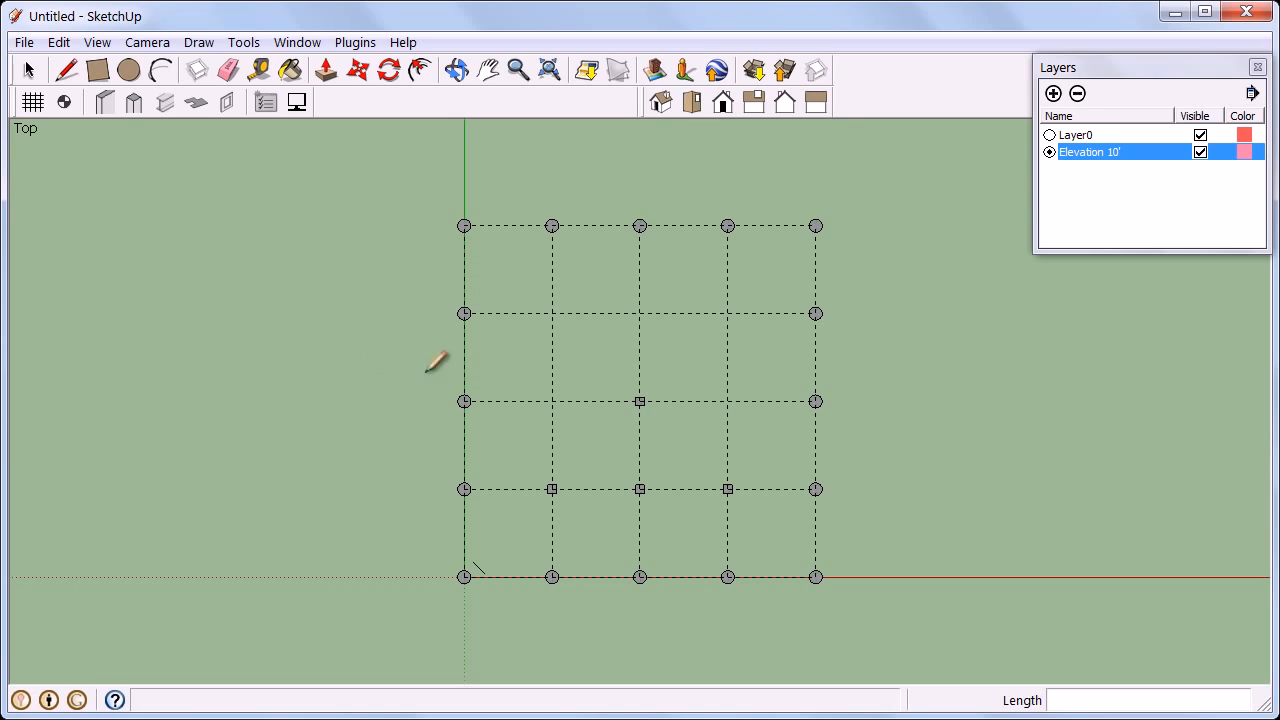
click(552, 401)
click(552, 313)
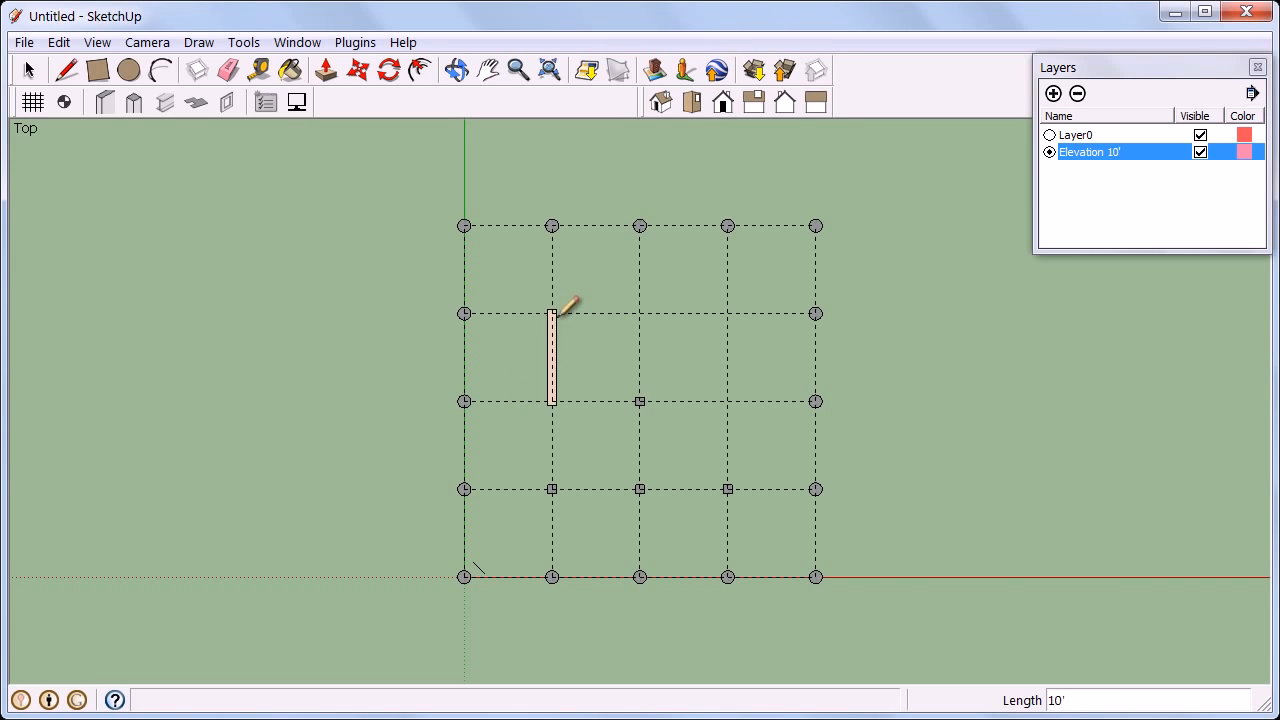
click(640, 313)
click(728, 313)
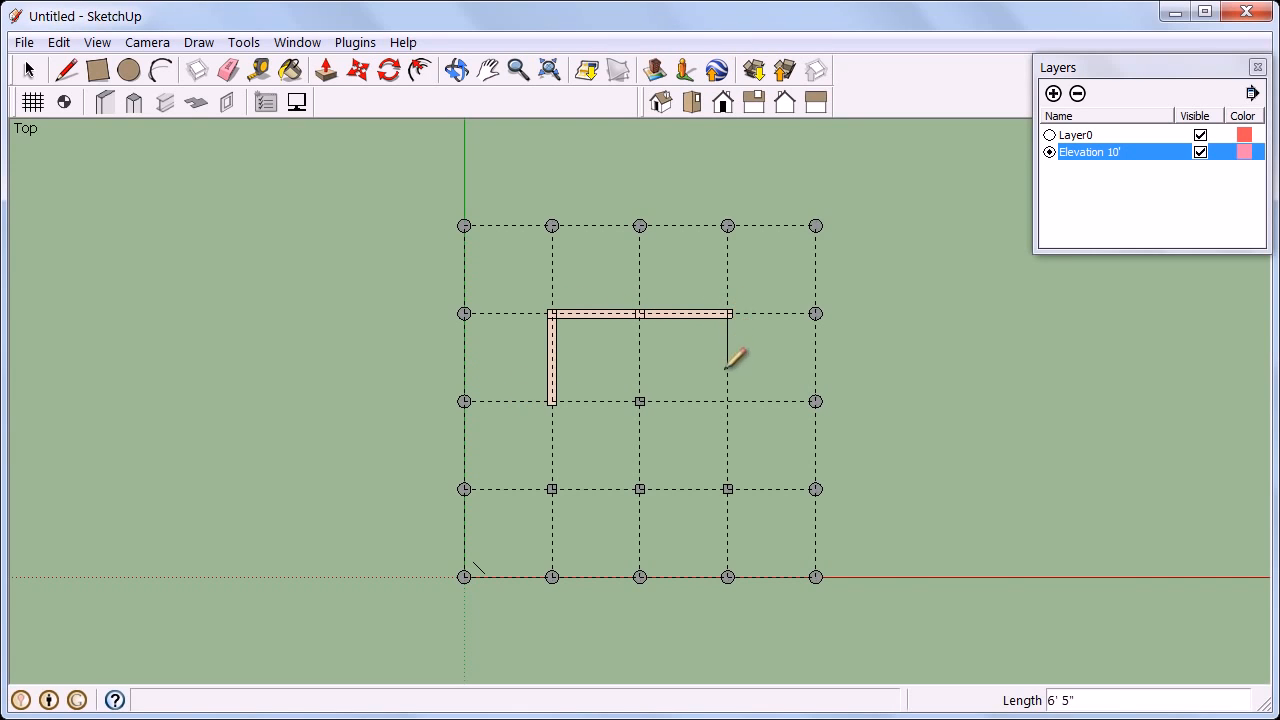
click(728, 401)
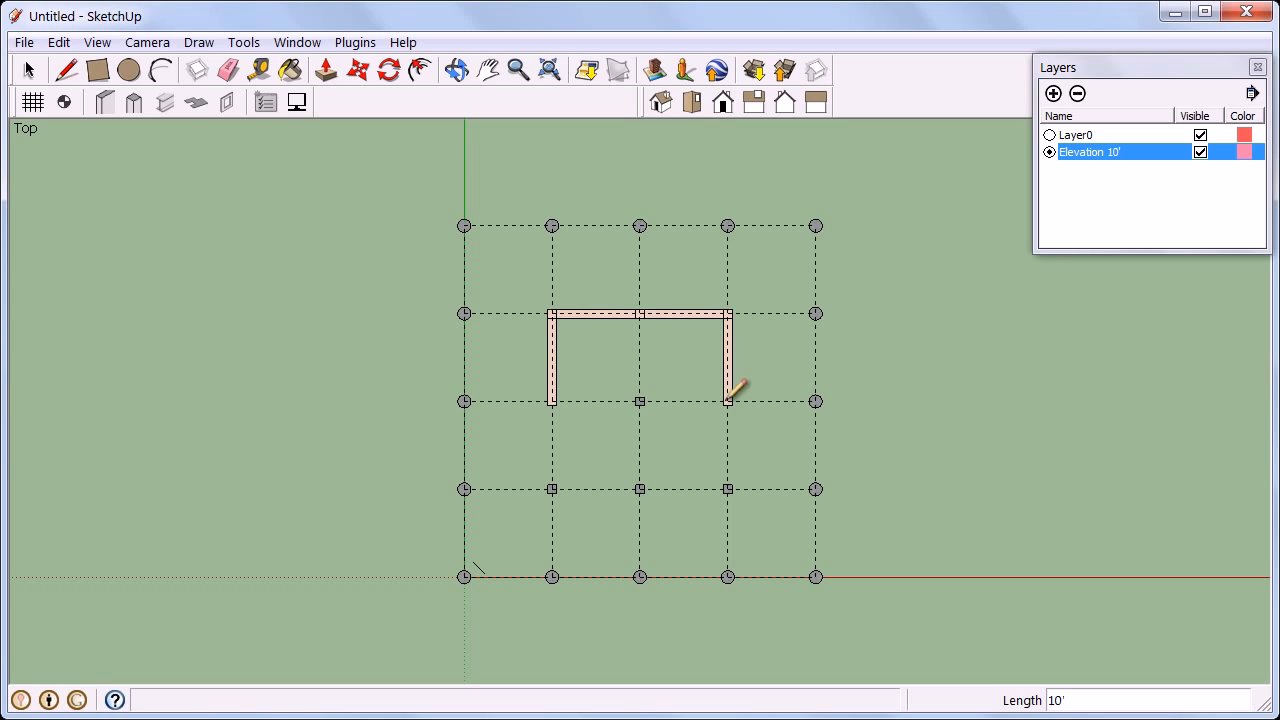
Draw a 2' wall stub inward from the bottom end of the right wall.
scroll(729, 399, up, 1)
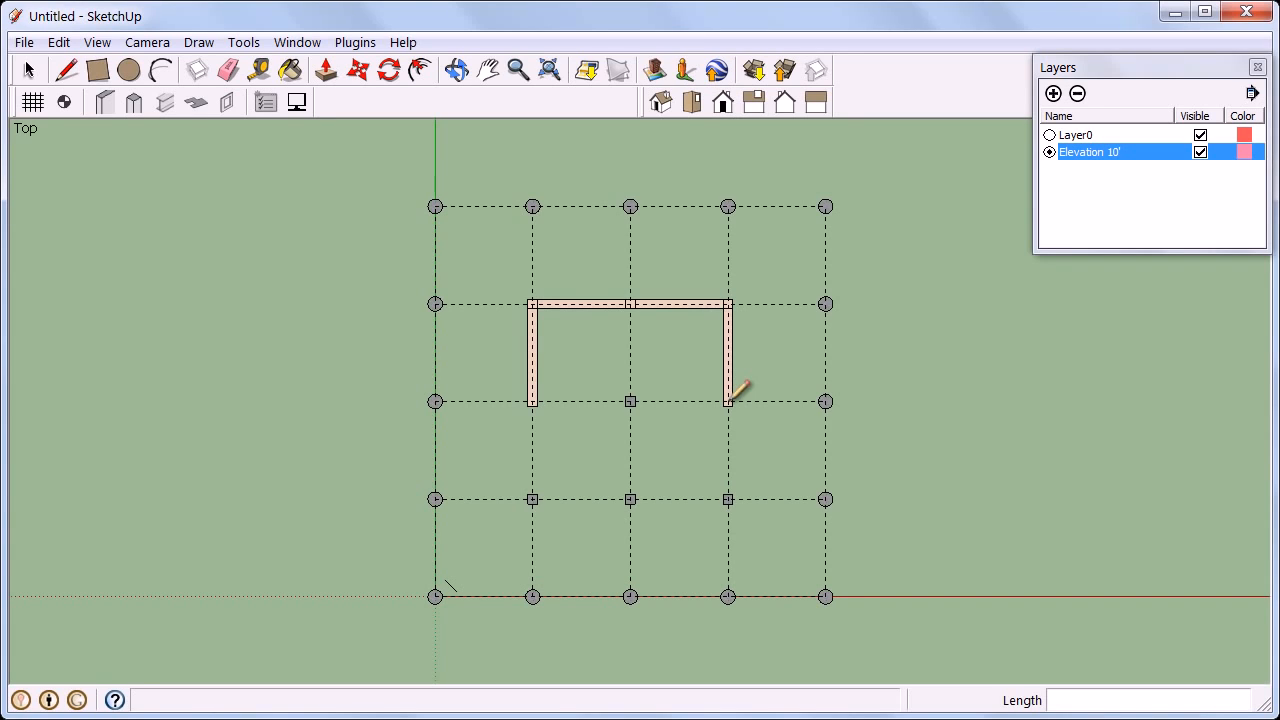
click(728, 401)
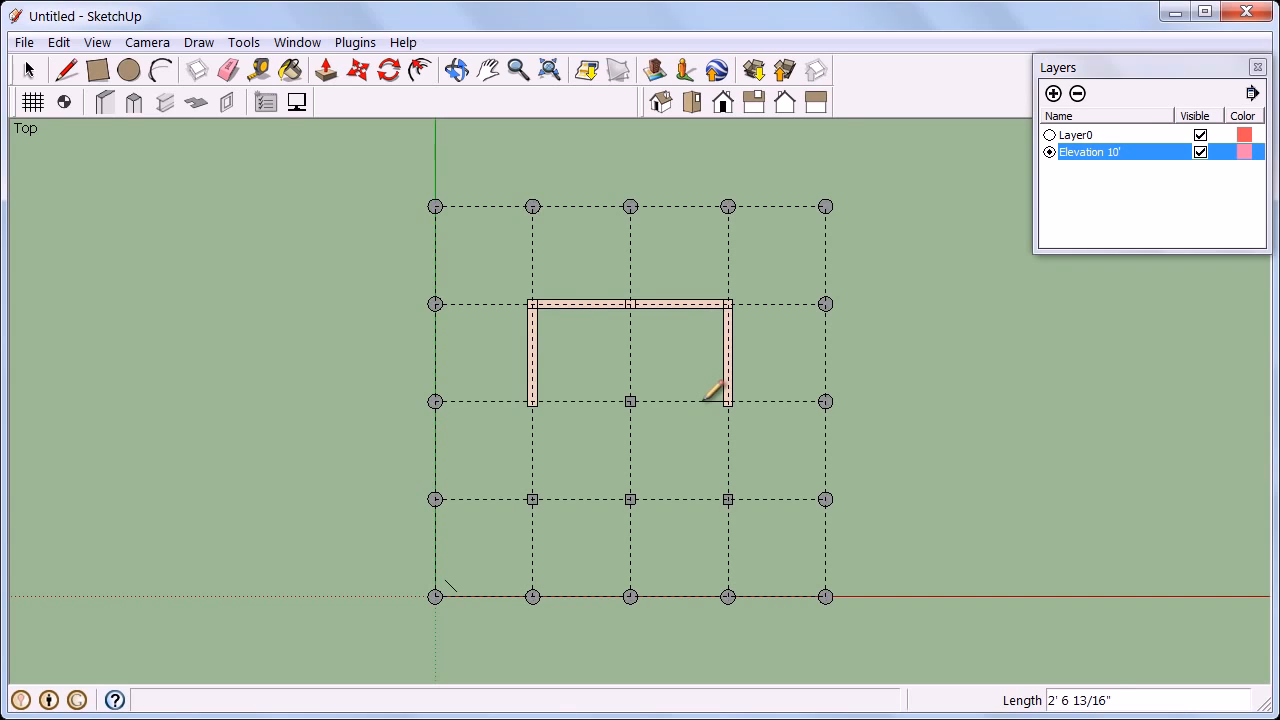
text(2')
key(Return)
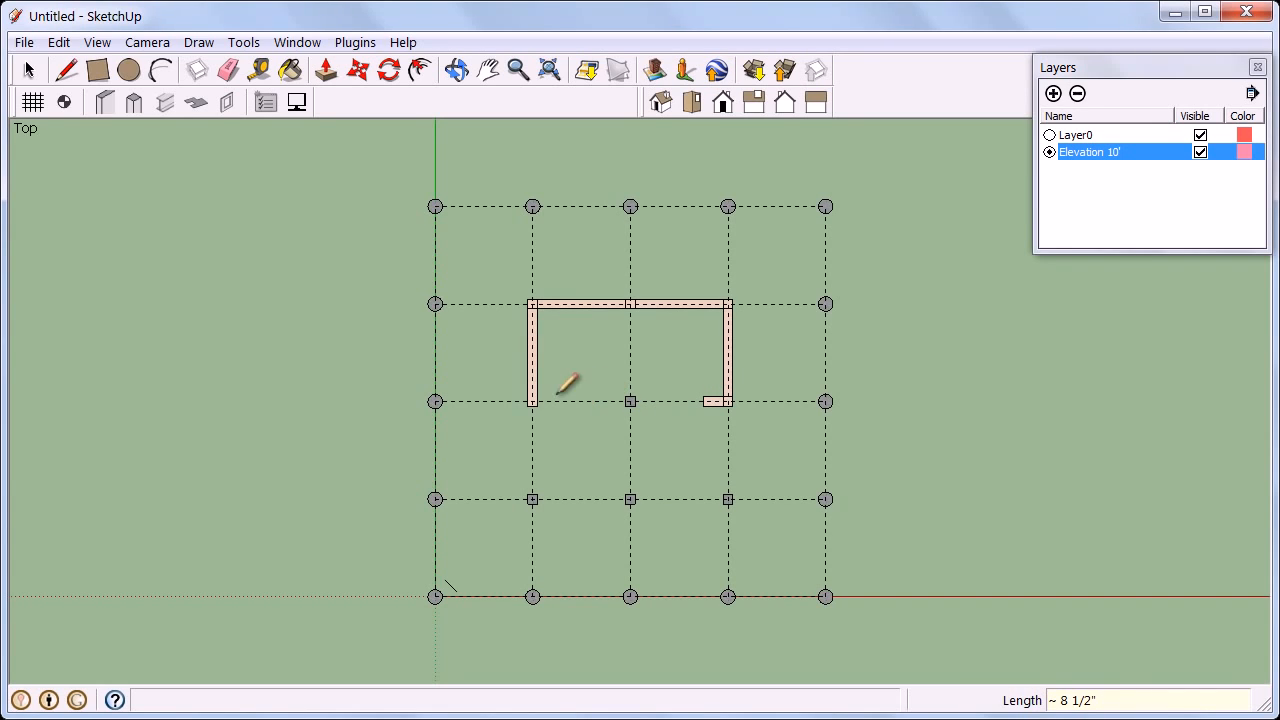
Draw a 2' wall stub inward from the bottom end of the left wall.
scroll(530, 403, up, 2)
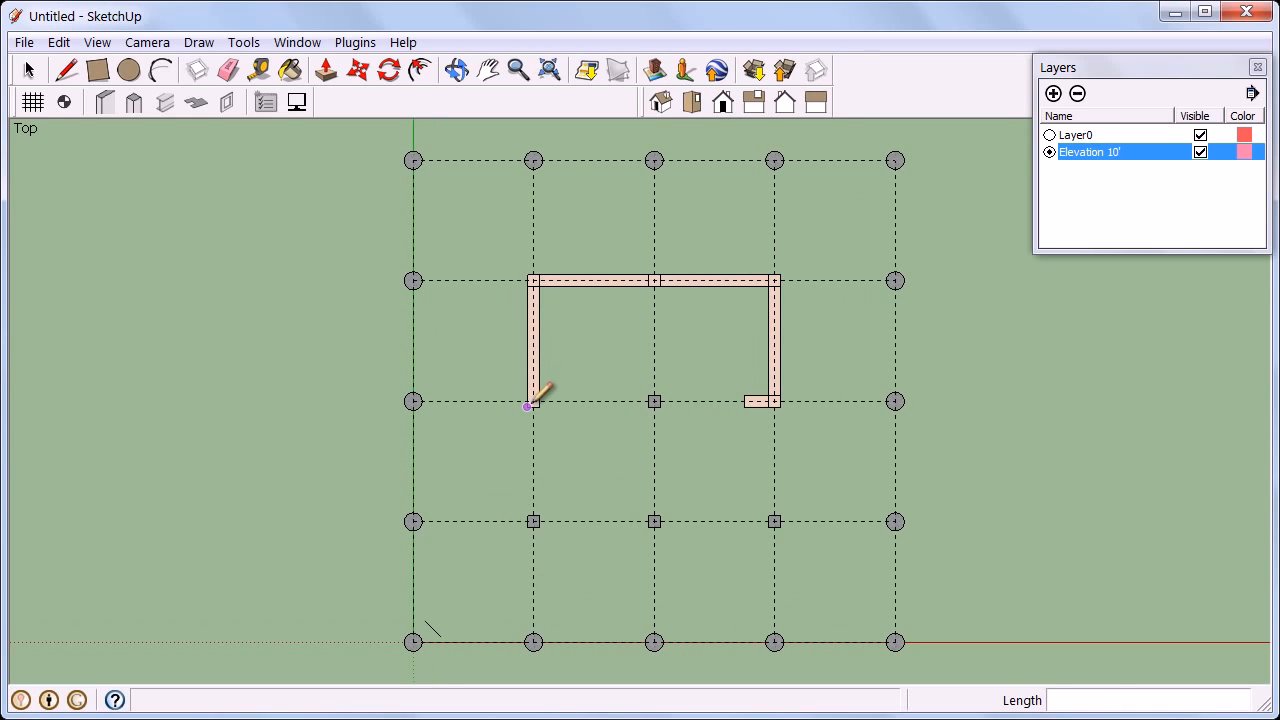
click(536, 403)
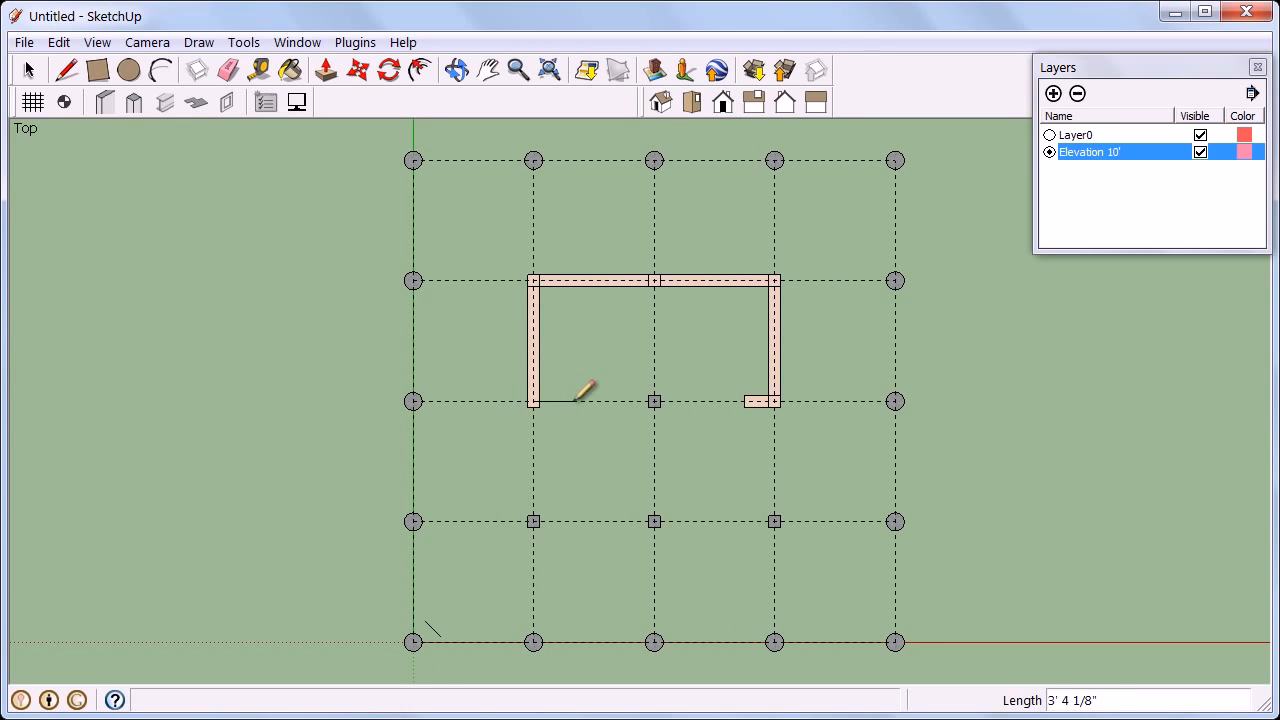
text(2)
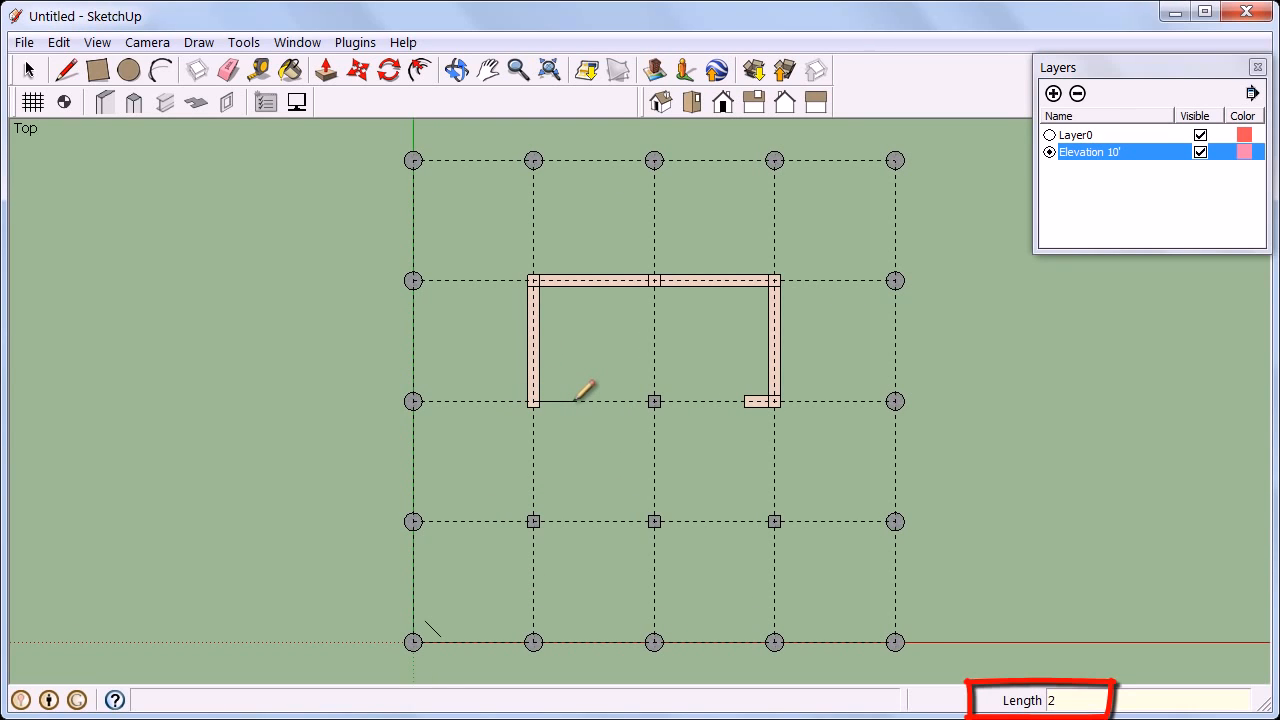
key(Return)
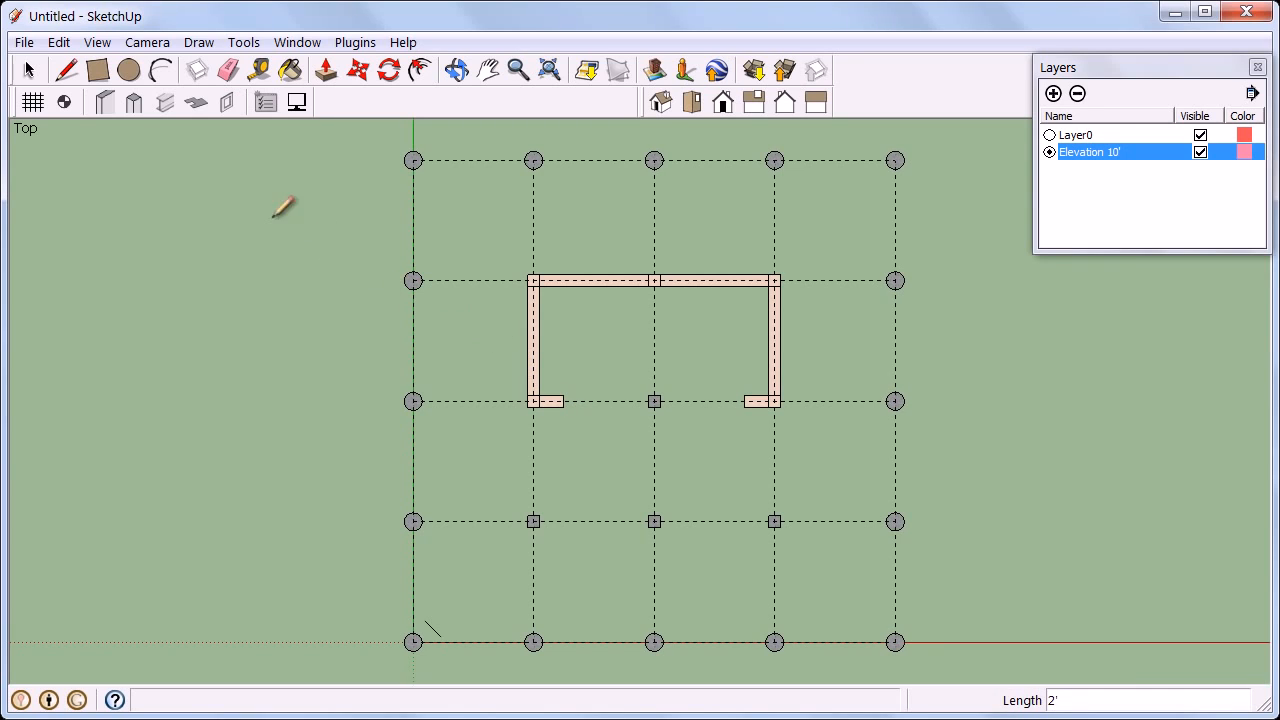
Set the Concrete rectangular beam to 12" breadth and 18" depth, then draw beams along the left bay of the second grid line and up the second vertical grid line.
click(168, 104)
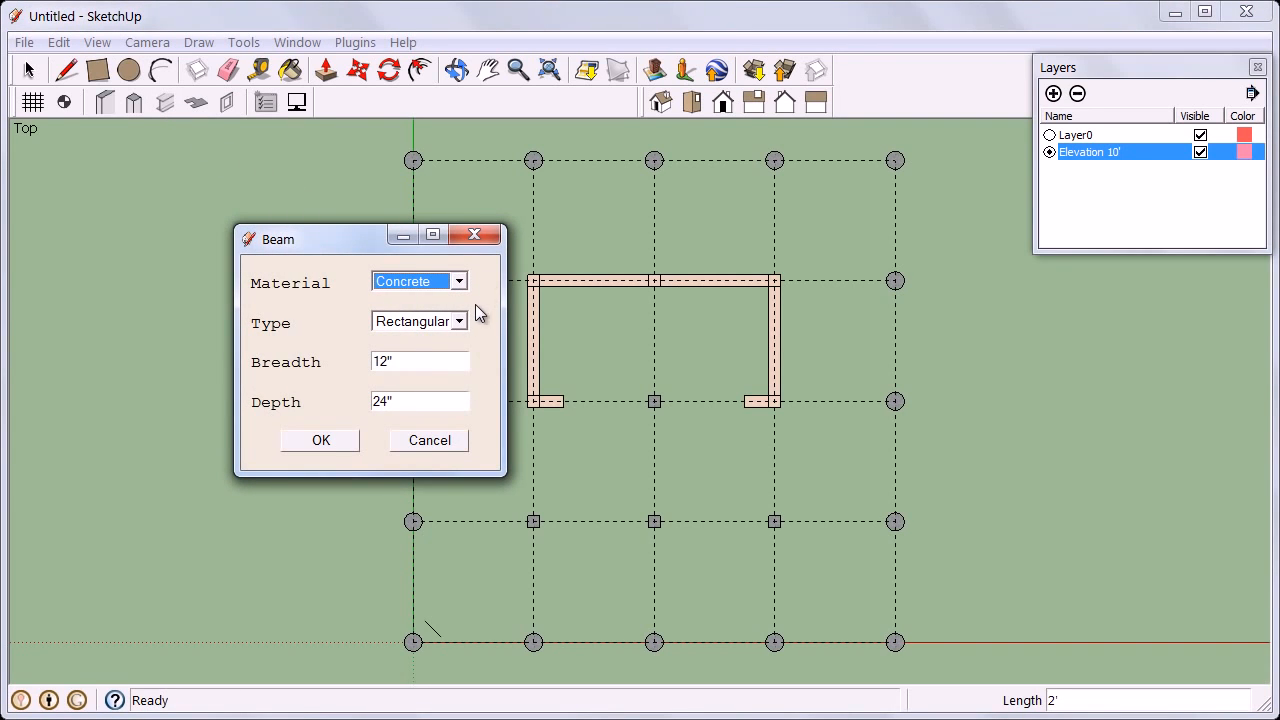
drag(449, 395, 371, 402)
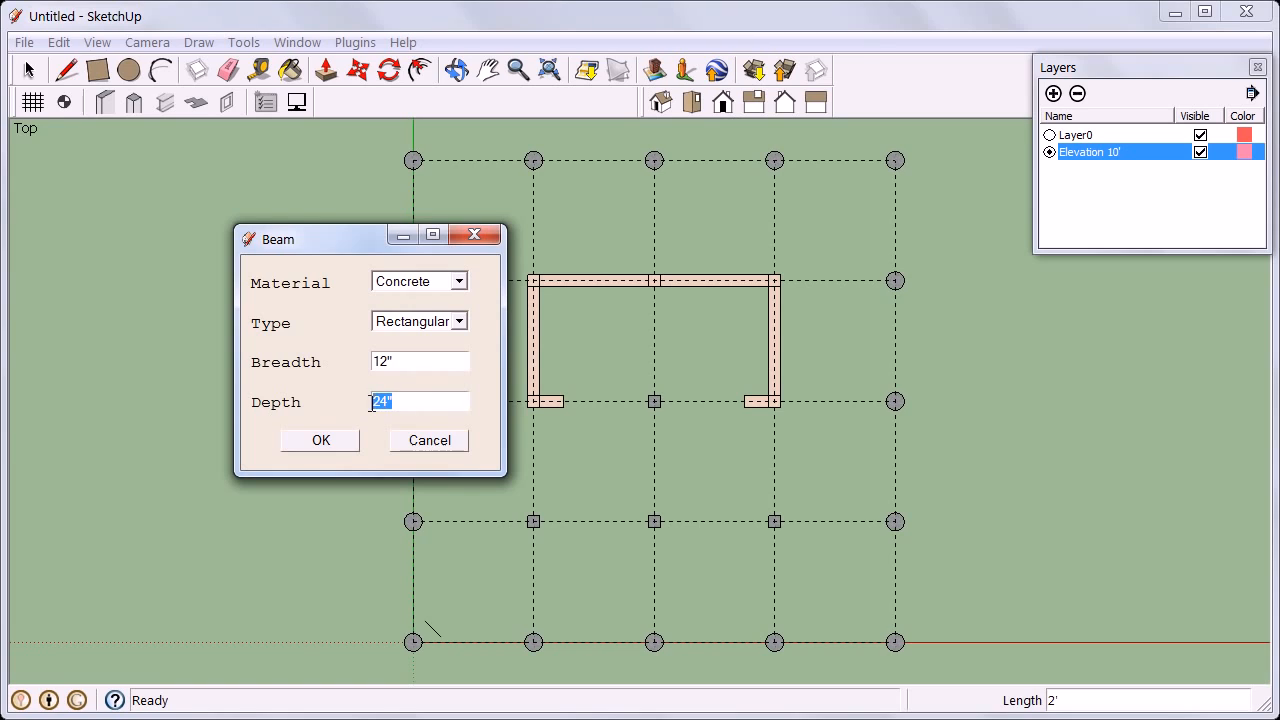
text(18")
click(321, 440)
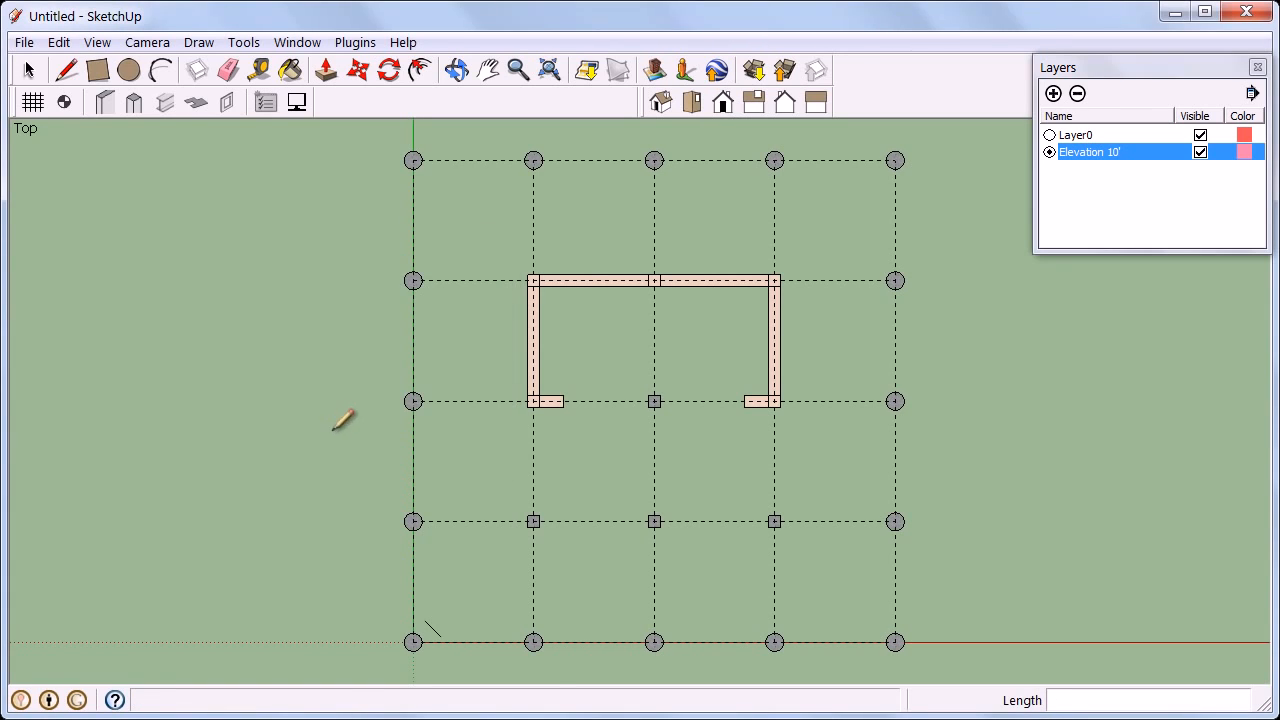
click(413, 280)
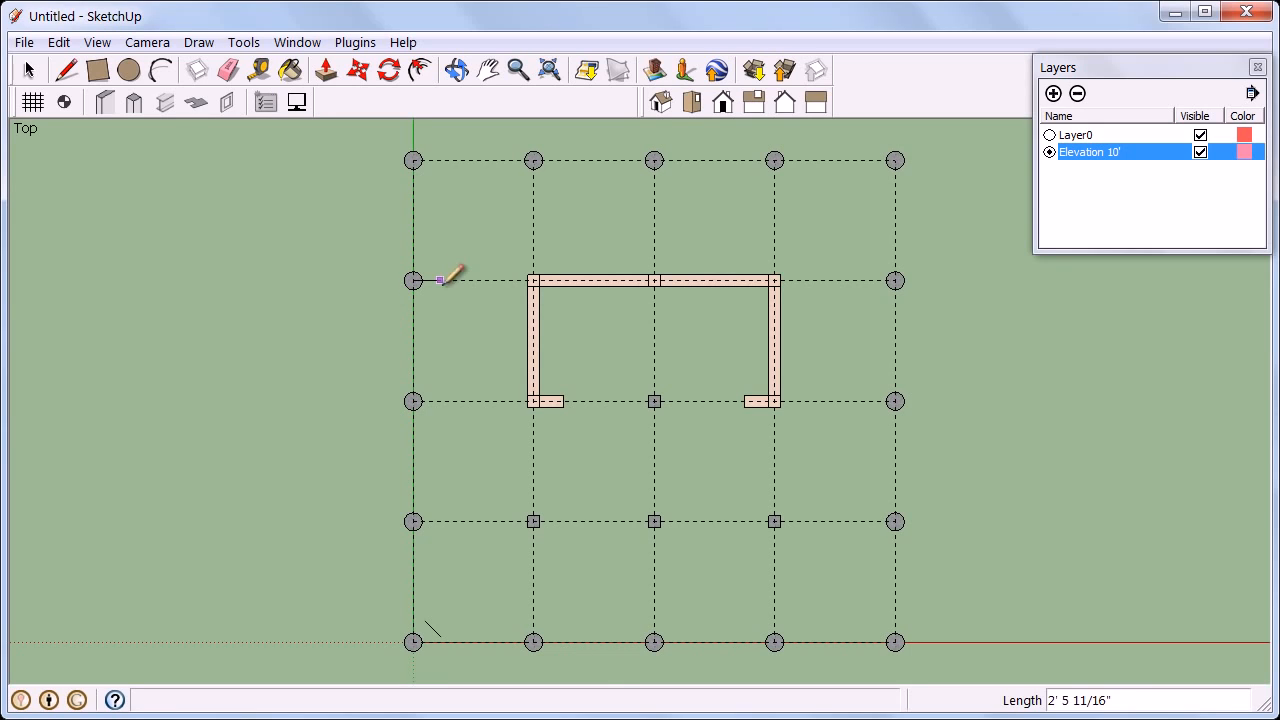
click(533, 280)
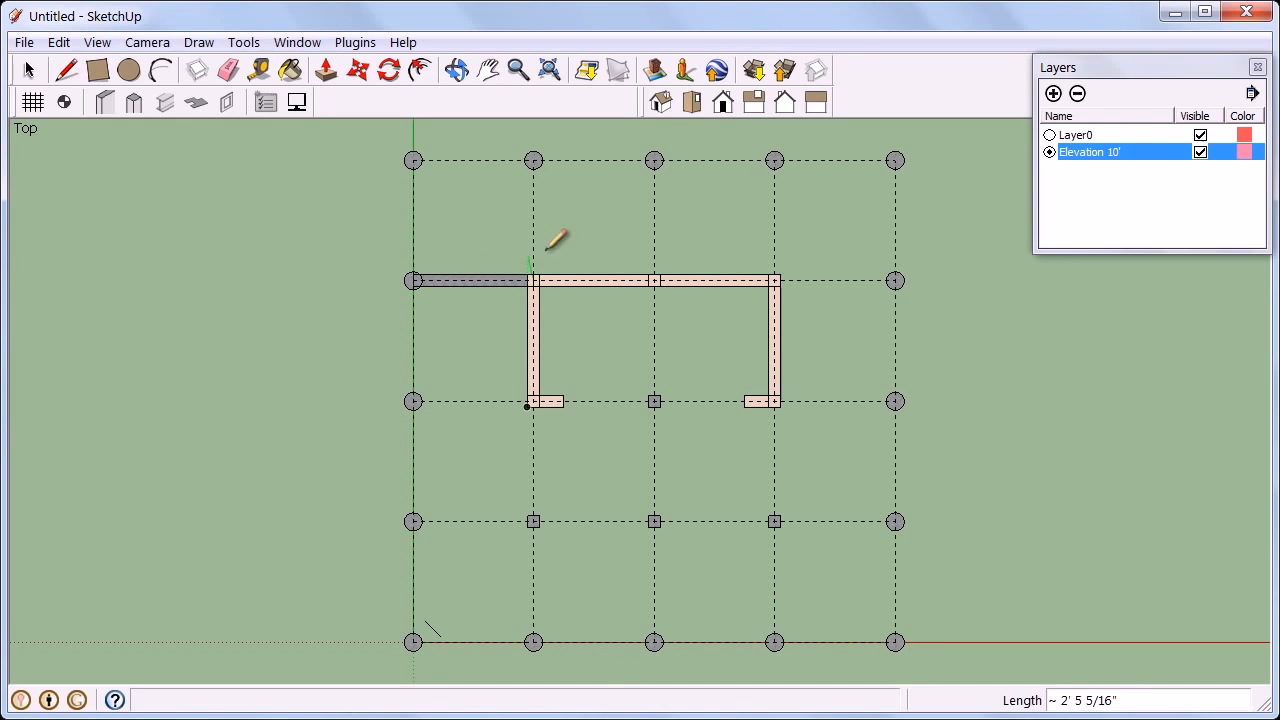
click(534, 160)
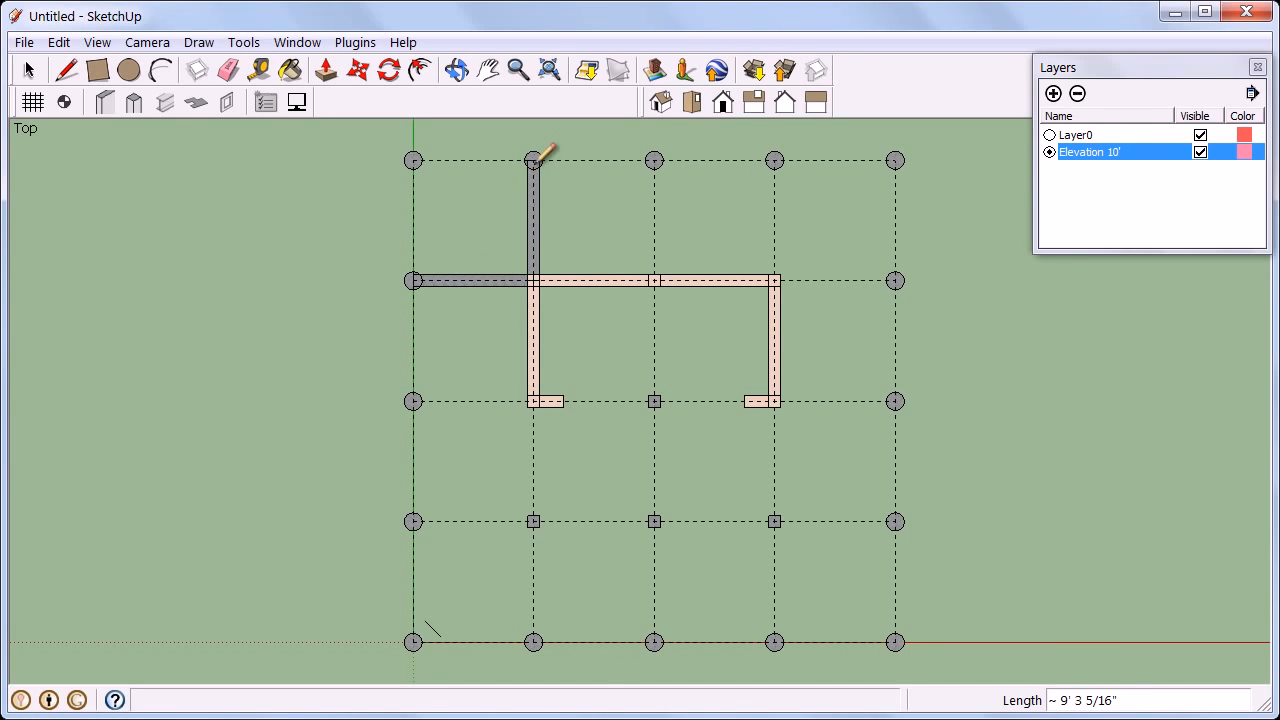
Draw beams up the third and fourth vertical grid lines' top bays and along the right bay of the second grid line.
click(654, 160)
click(654, 280)
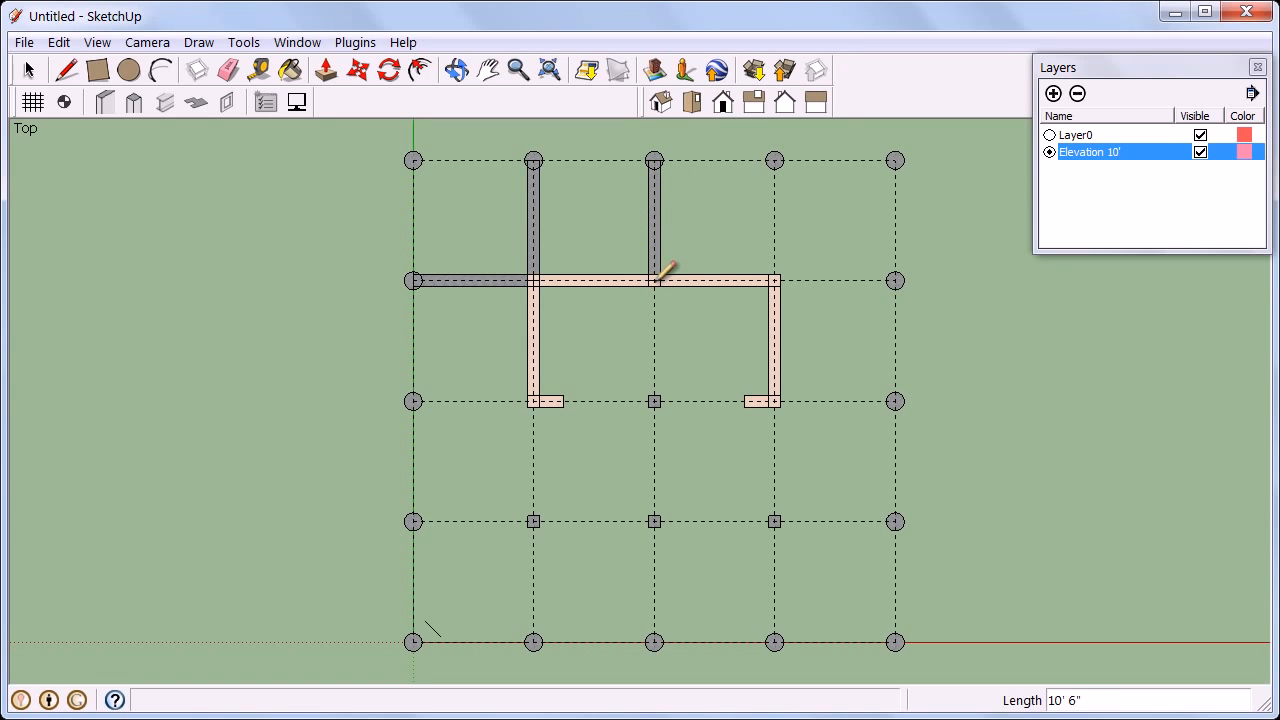
scroll(772, 166, up, 3)
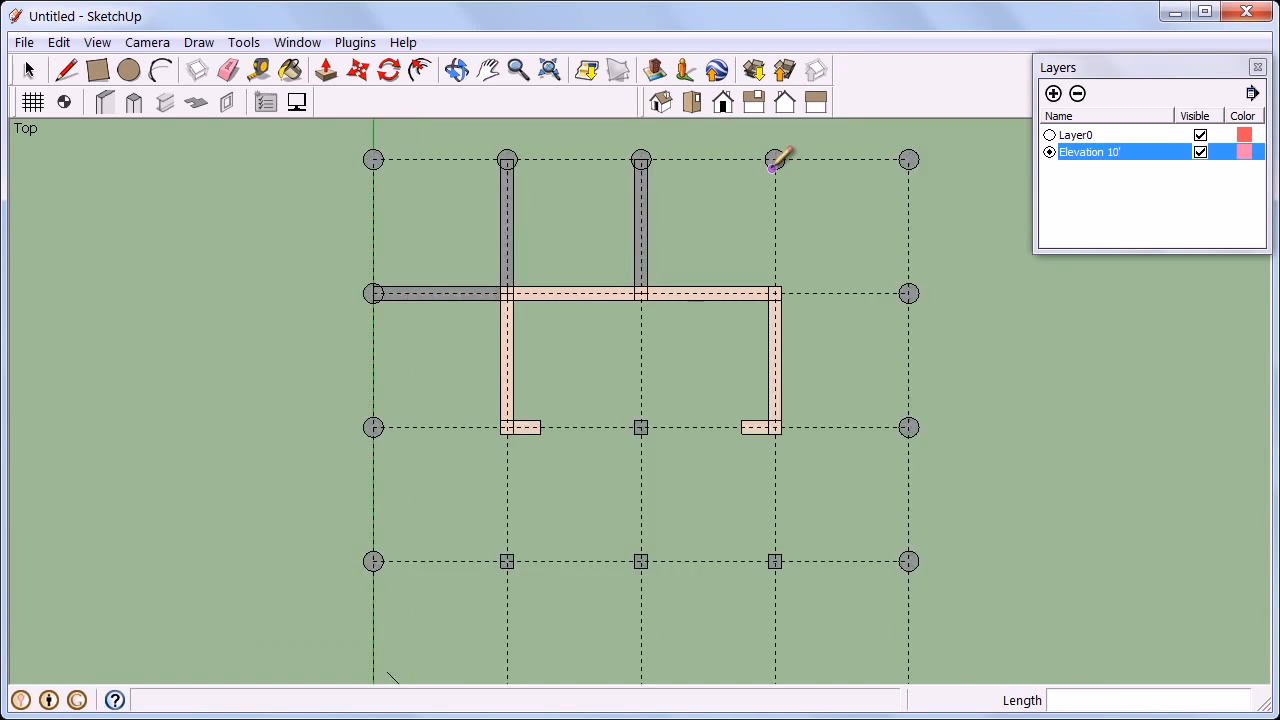
click(777, 157)
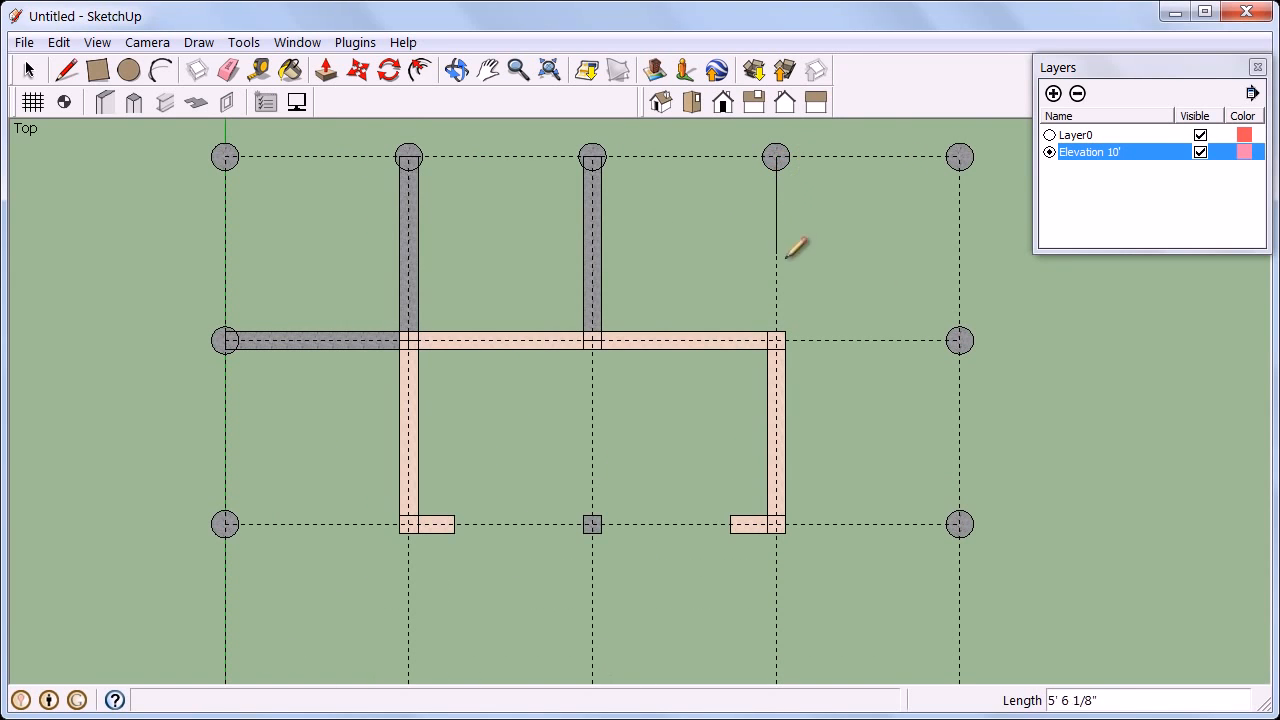
click(781, 340)
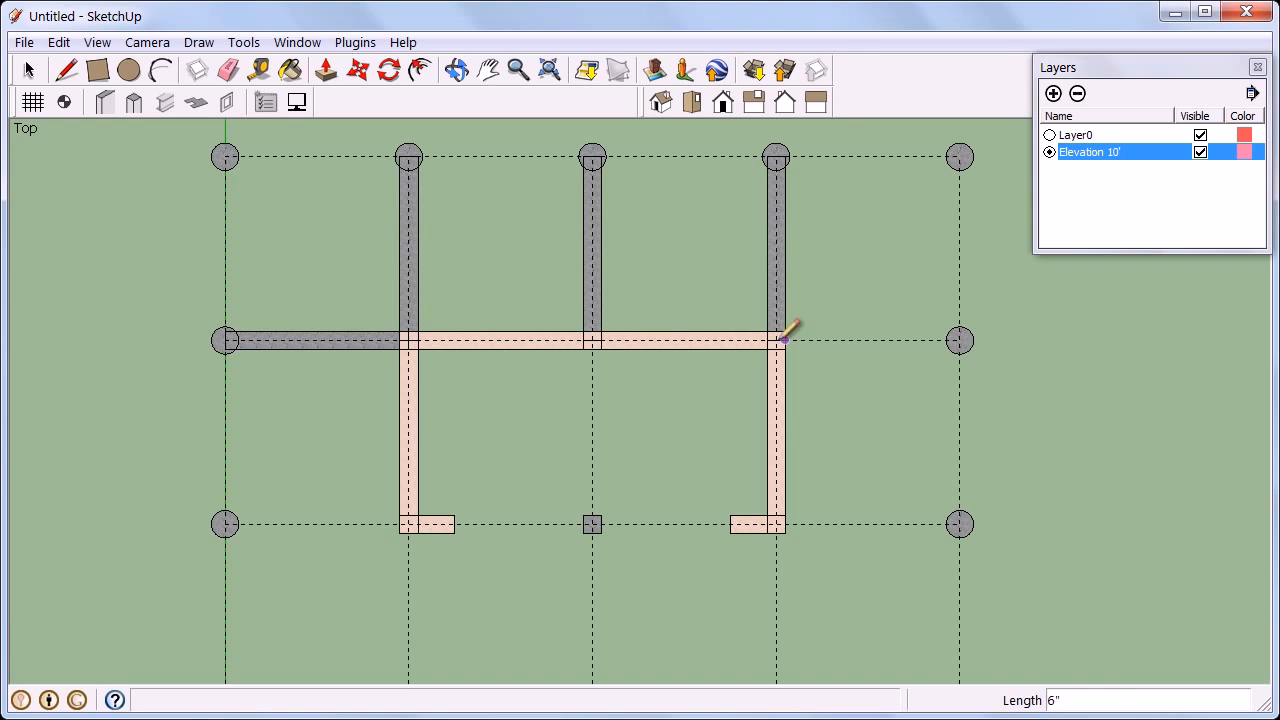
click(959, 340)
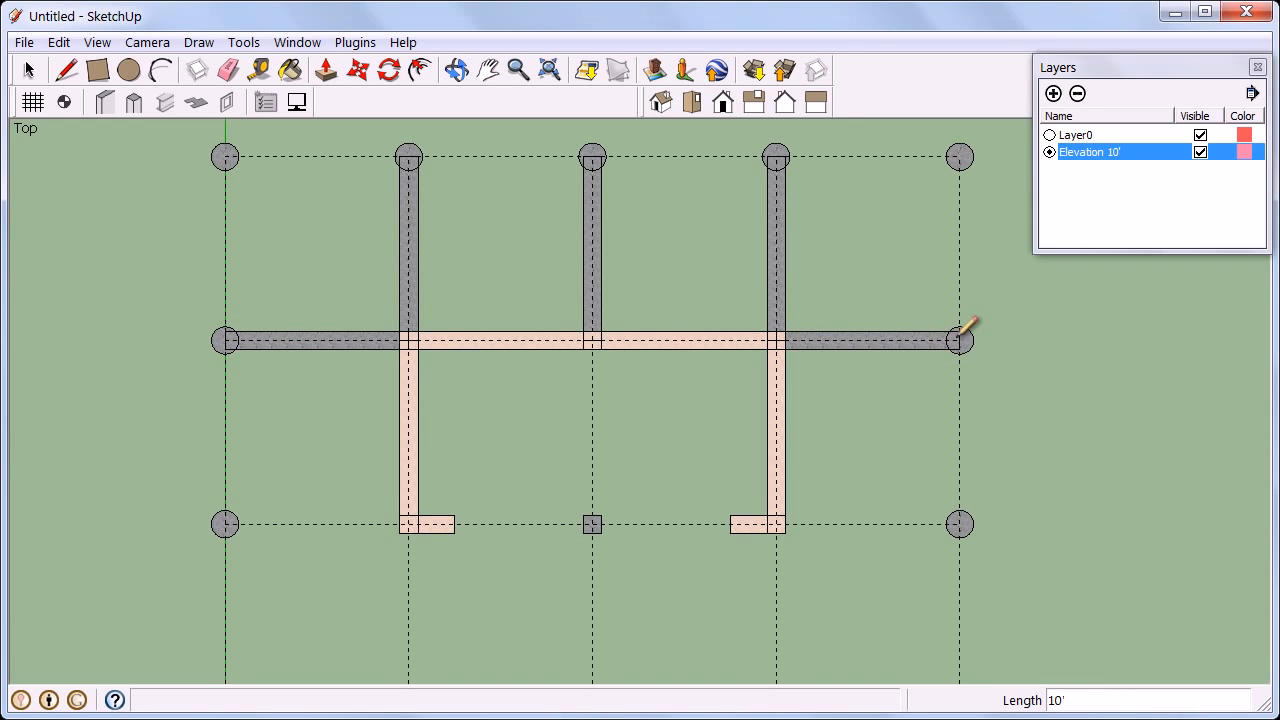
Window-draw beams across all grid lines in the lower half of the grid.
scroll(958, 338, down, 3)
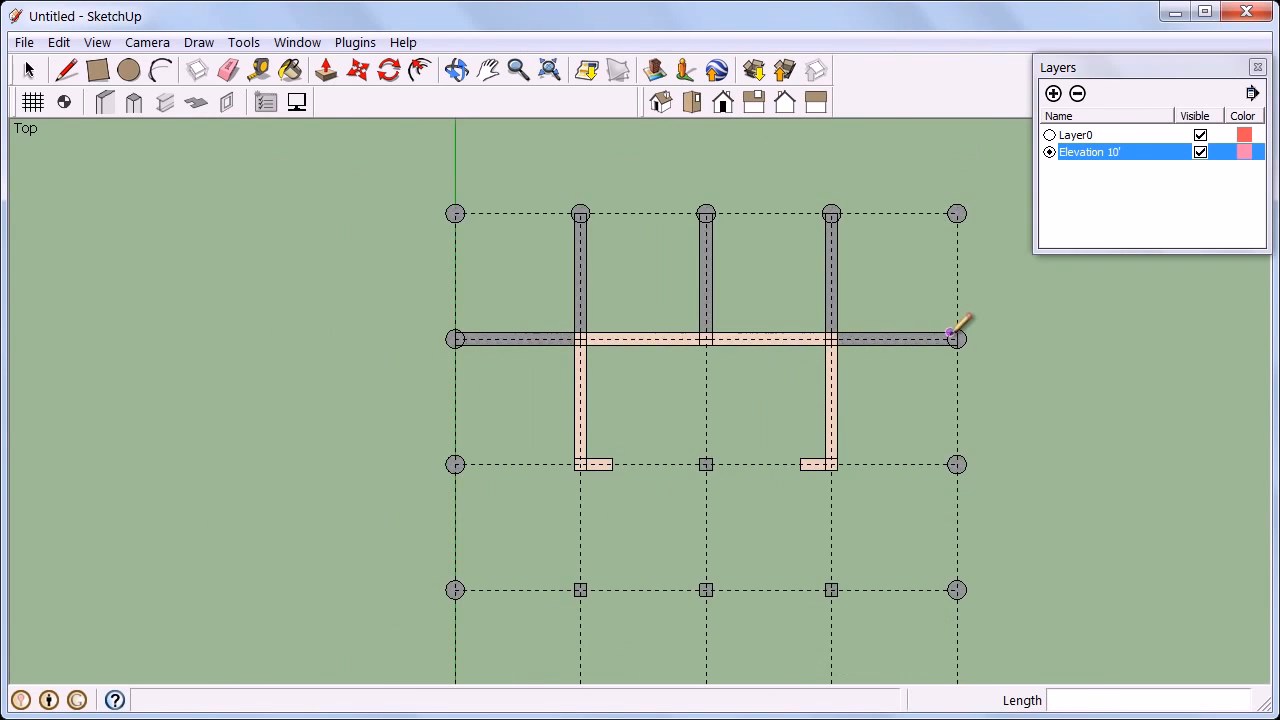
scroll(948, 335, down, 1)
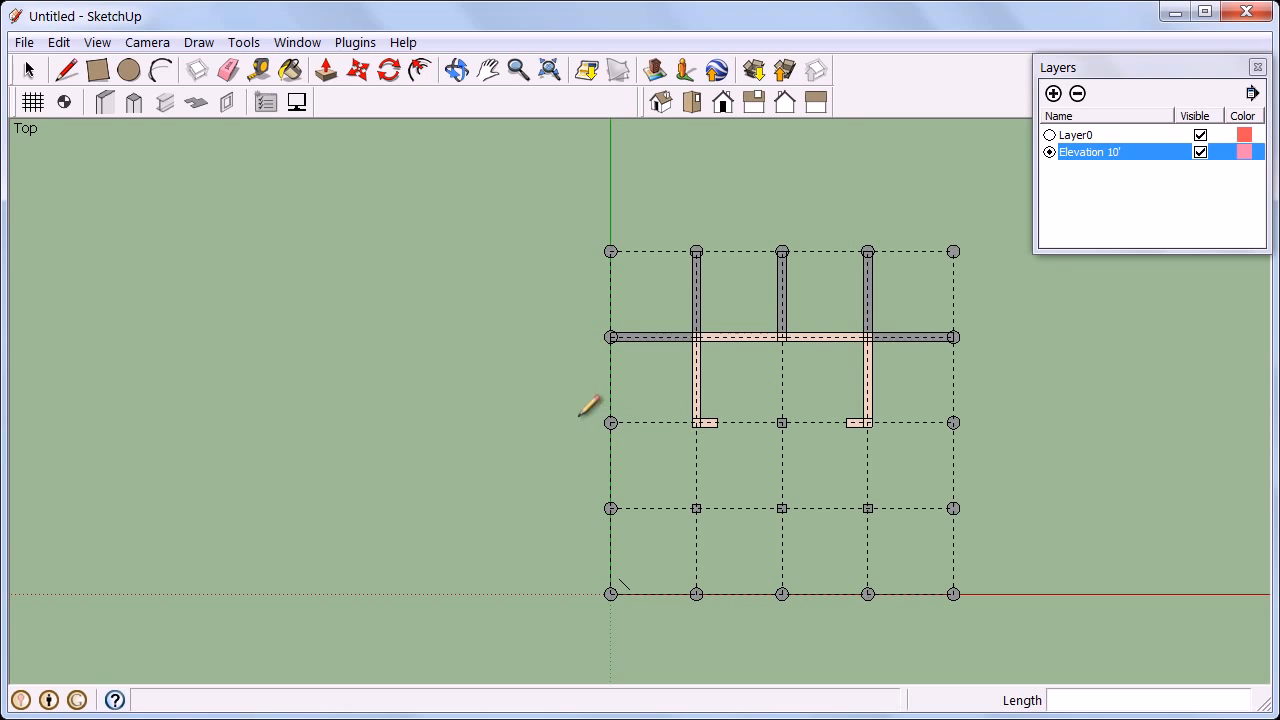
drag(592, 400, 998, 614)
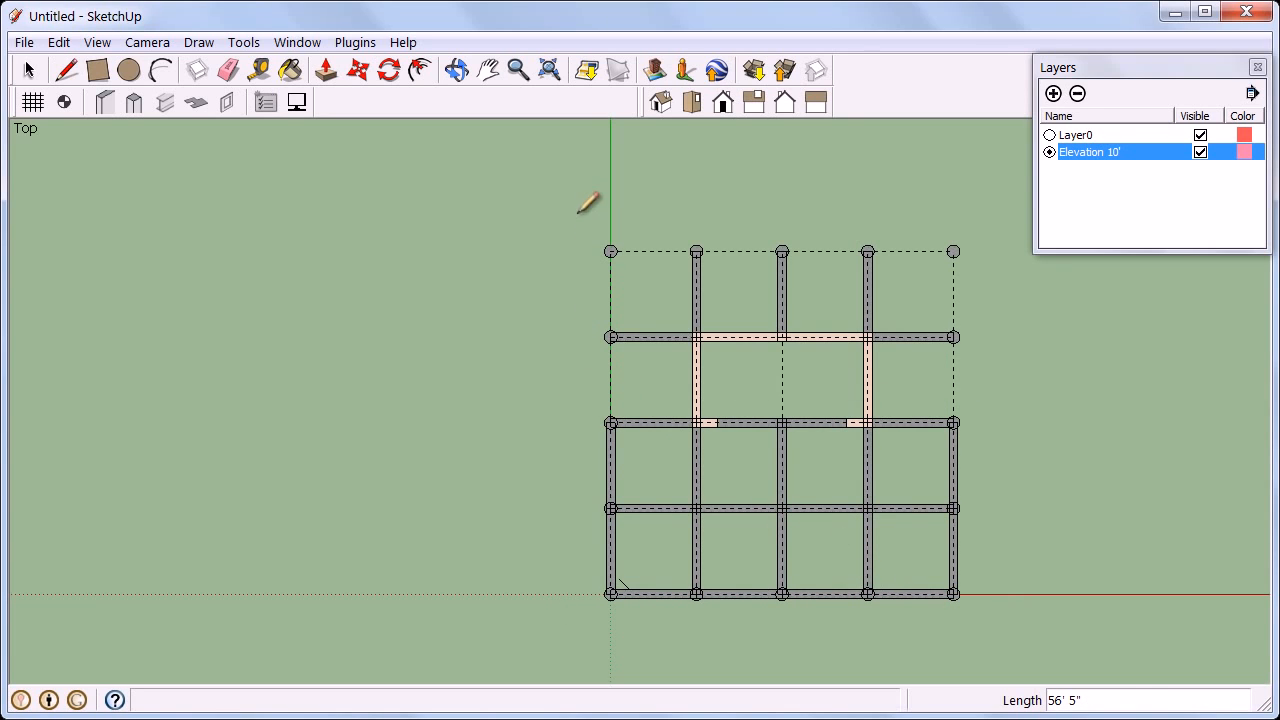
Window-draw beams along the grid's left edge, right edge and top row.
drag(577, 213, 650, 452)
drag(910, 222, 991, 432)
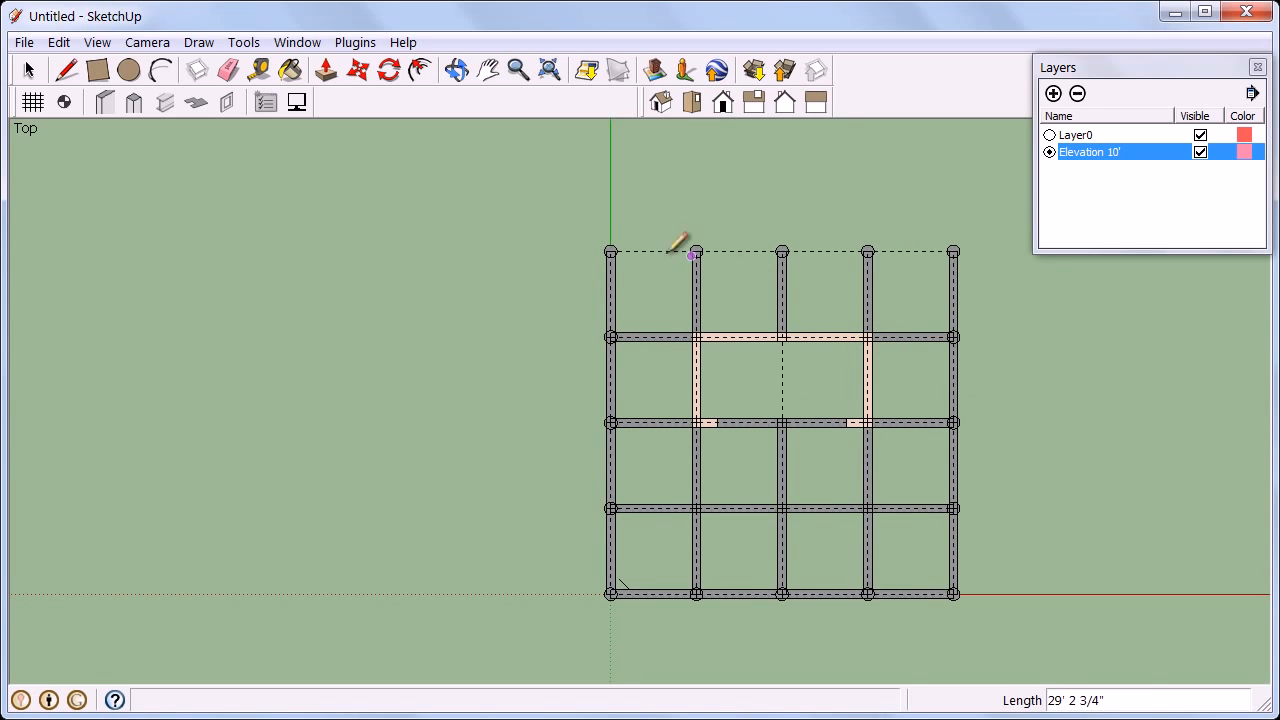
drag(534, 215, 979, 288)
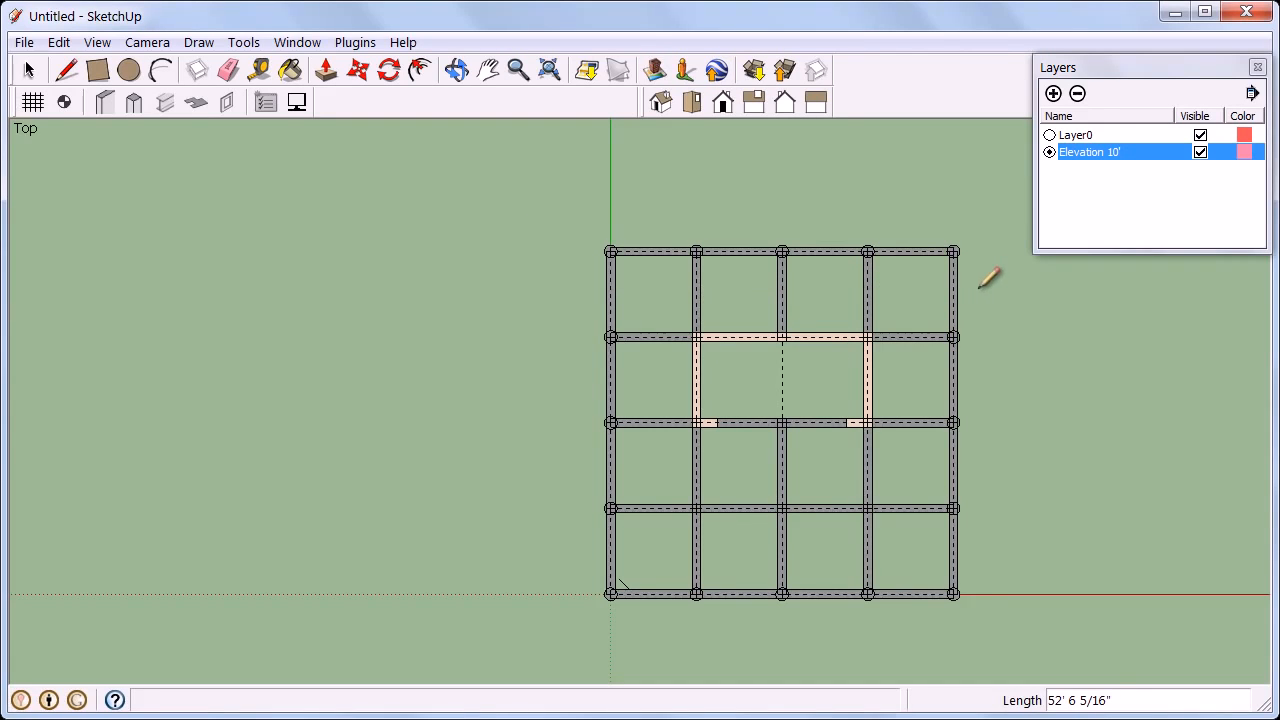
Switch to Layer0 and orbit to inspect the beam framing in 3D, then reactivate the Elevation 10' layer.
click(1049, 135)
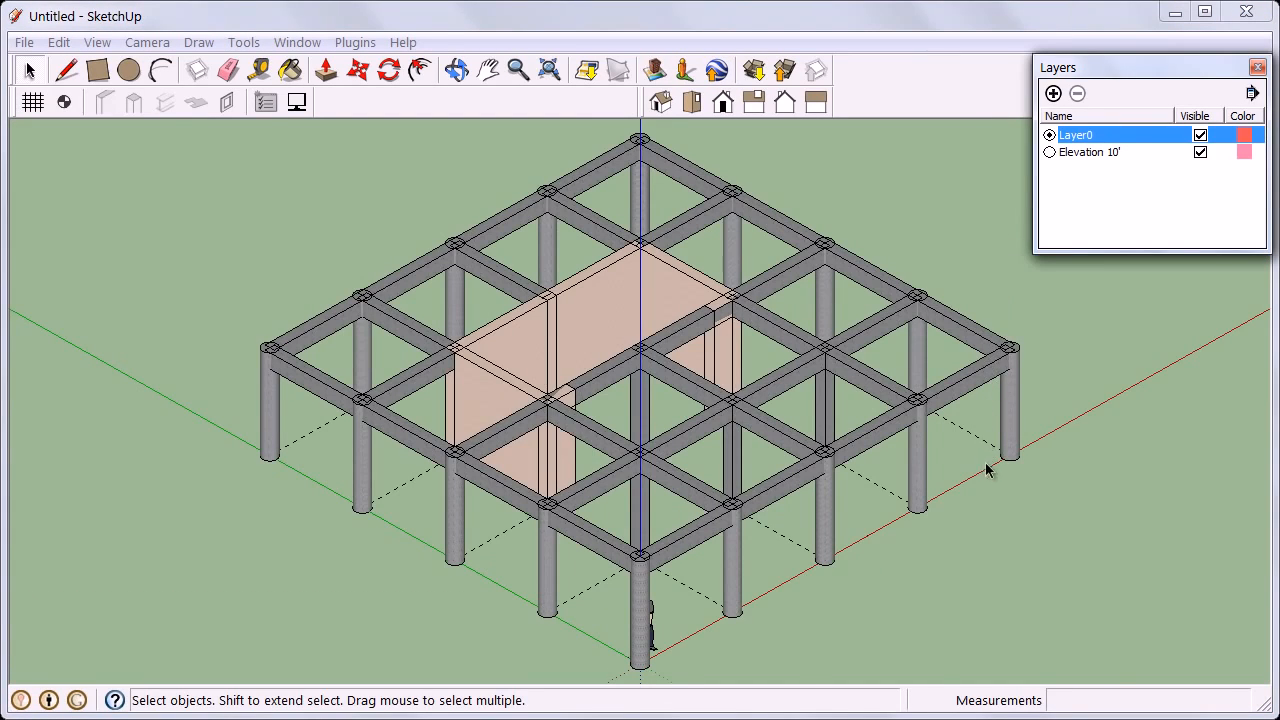
middle_drag(986, 470, 955, 452)
drag(918, 445, 877, 443)
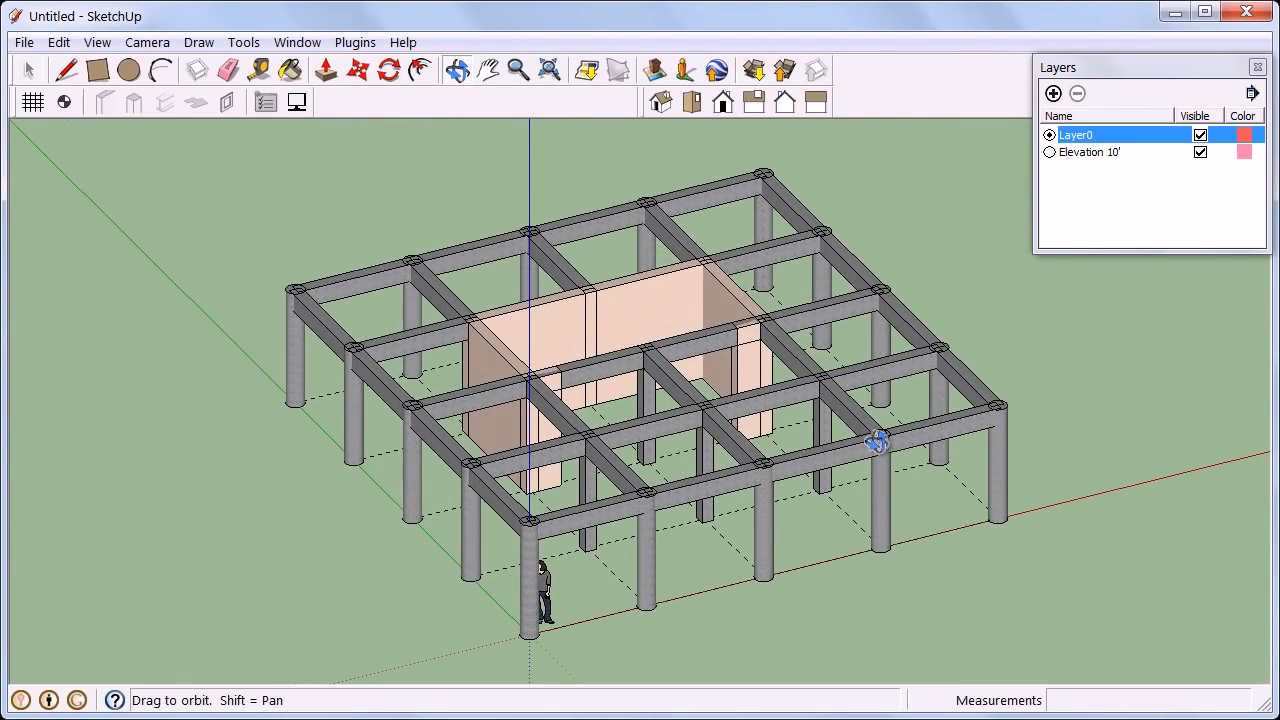
key(space)
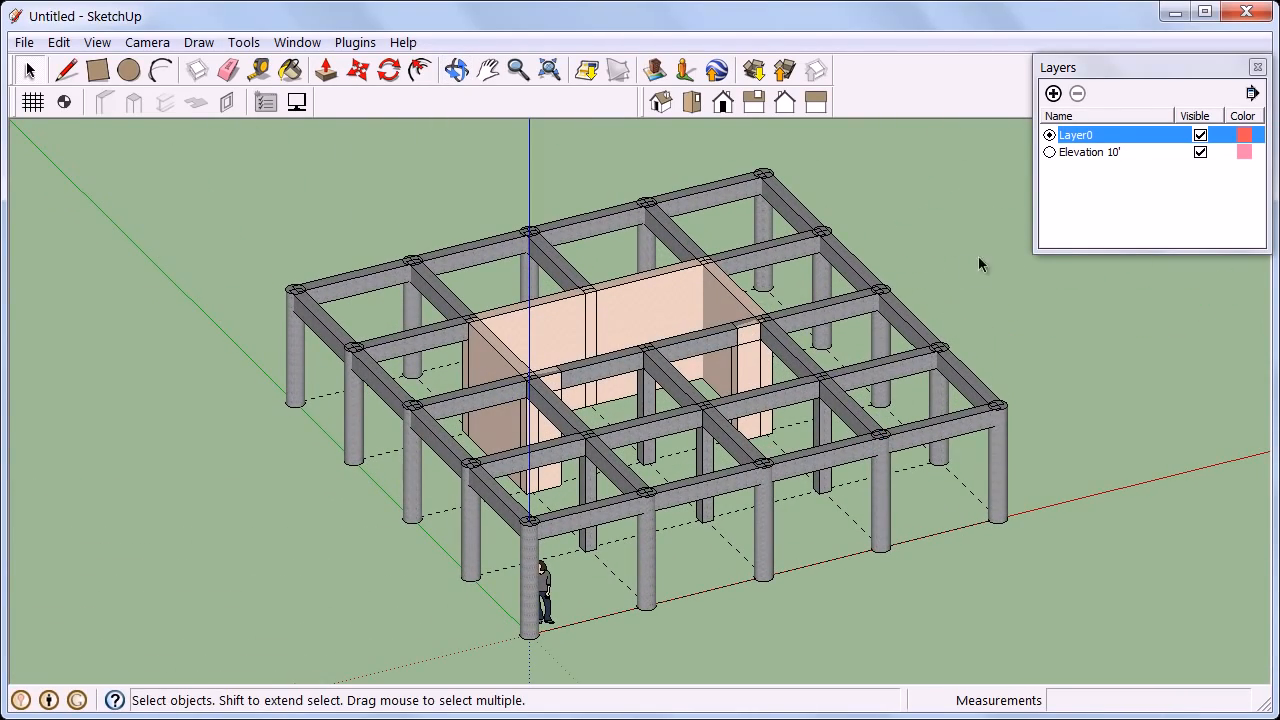
click(1049, 152)
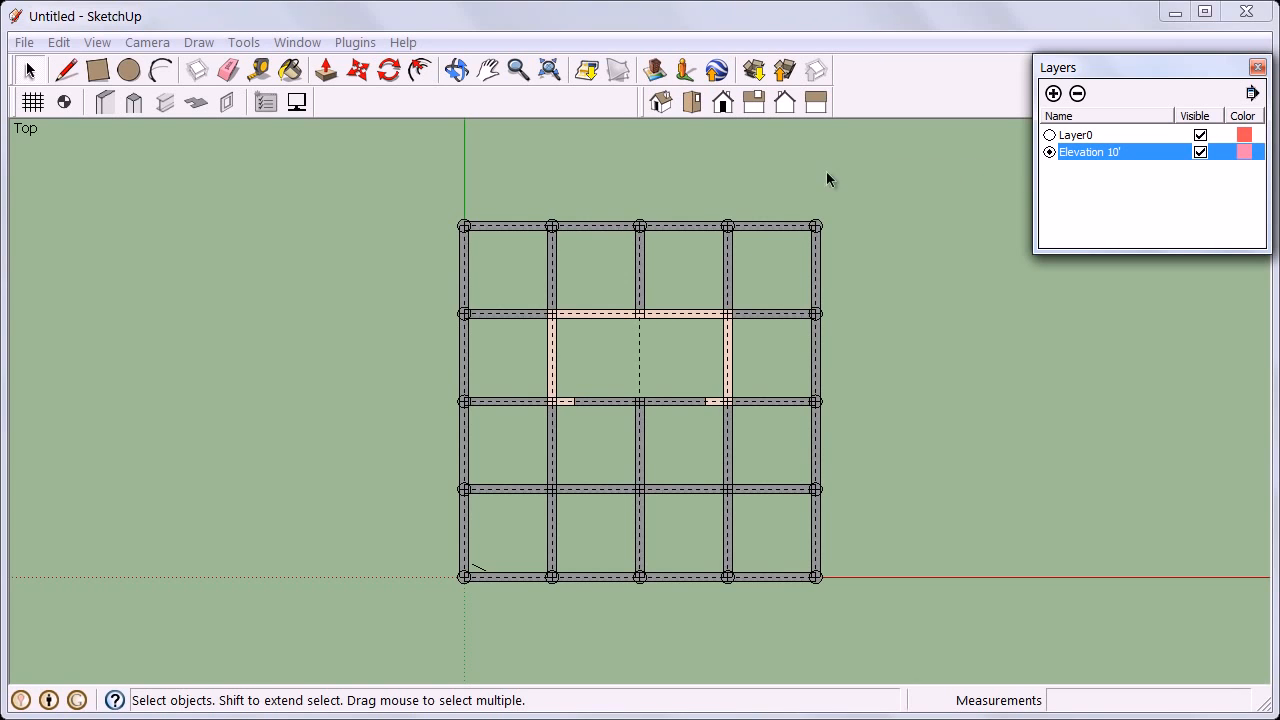
Create an 8" thick slab with 0" offset covering the whole grid at the Elevation 10' level.
click(197, 104)
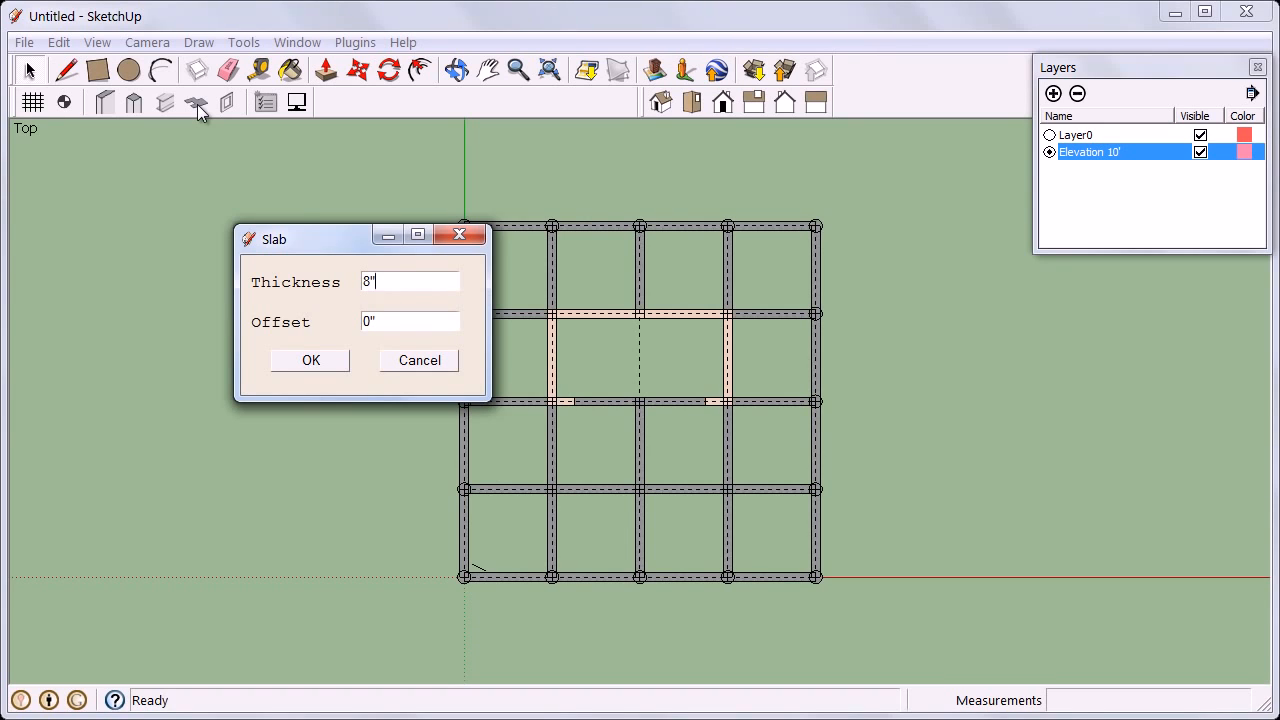
key(Tab)
click(310, 362)
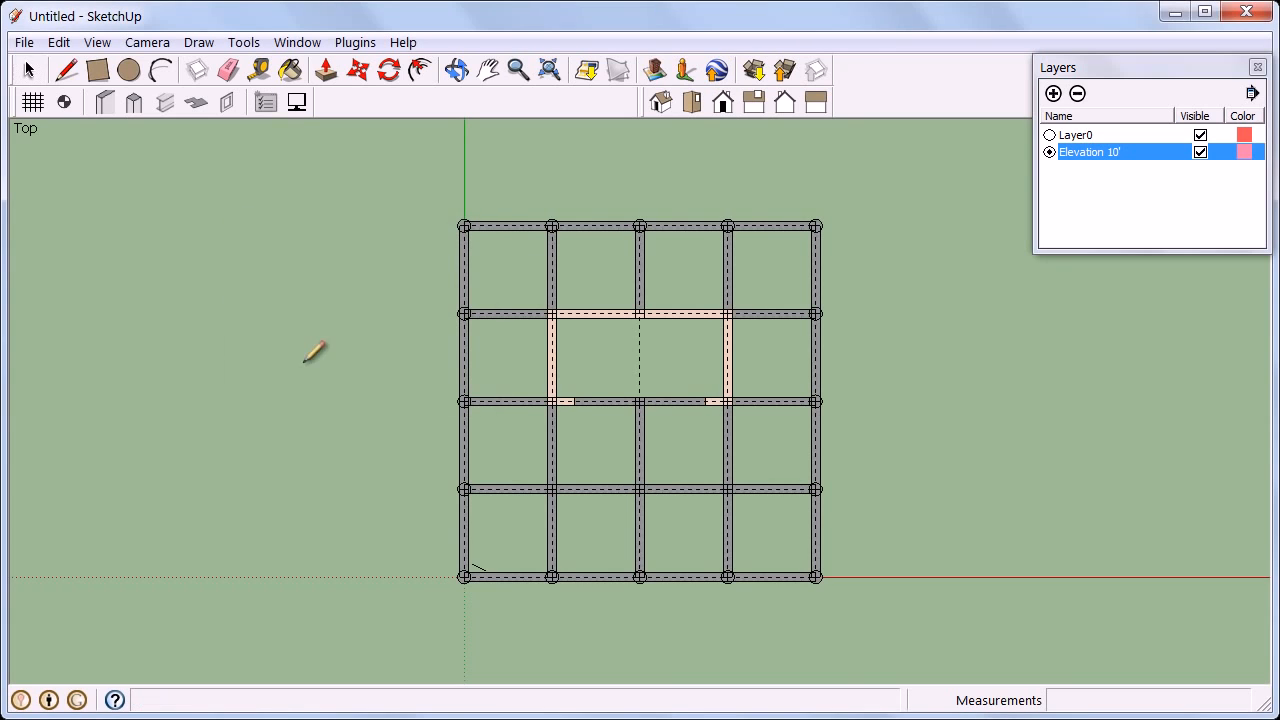
scroll(464, 236, up, 1)
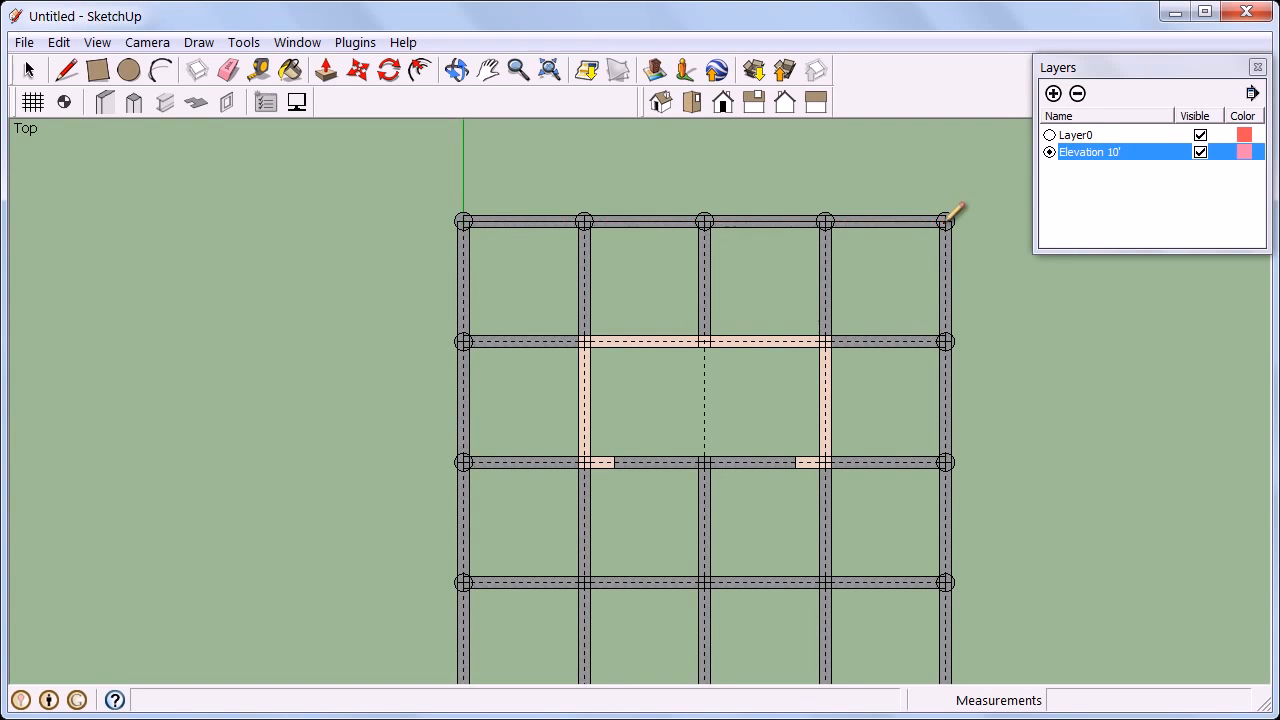
scroll(948, 216, down, 2)
scroll(949, 437, up, 3)
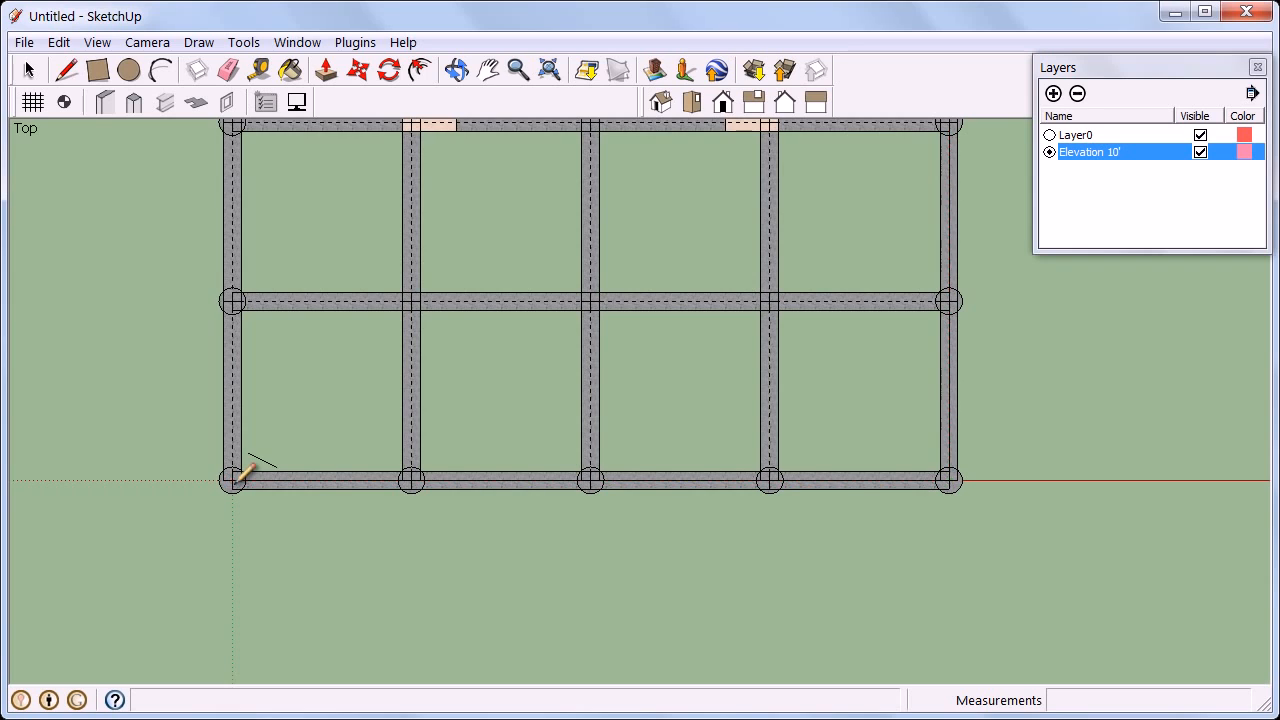
scroll(236, 480, down, 2)
scroll(244, 156, up, 1)
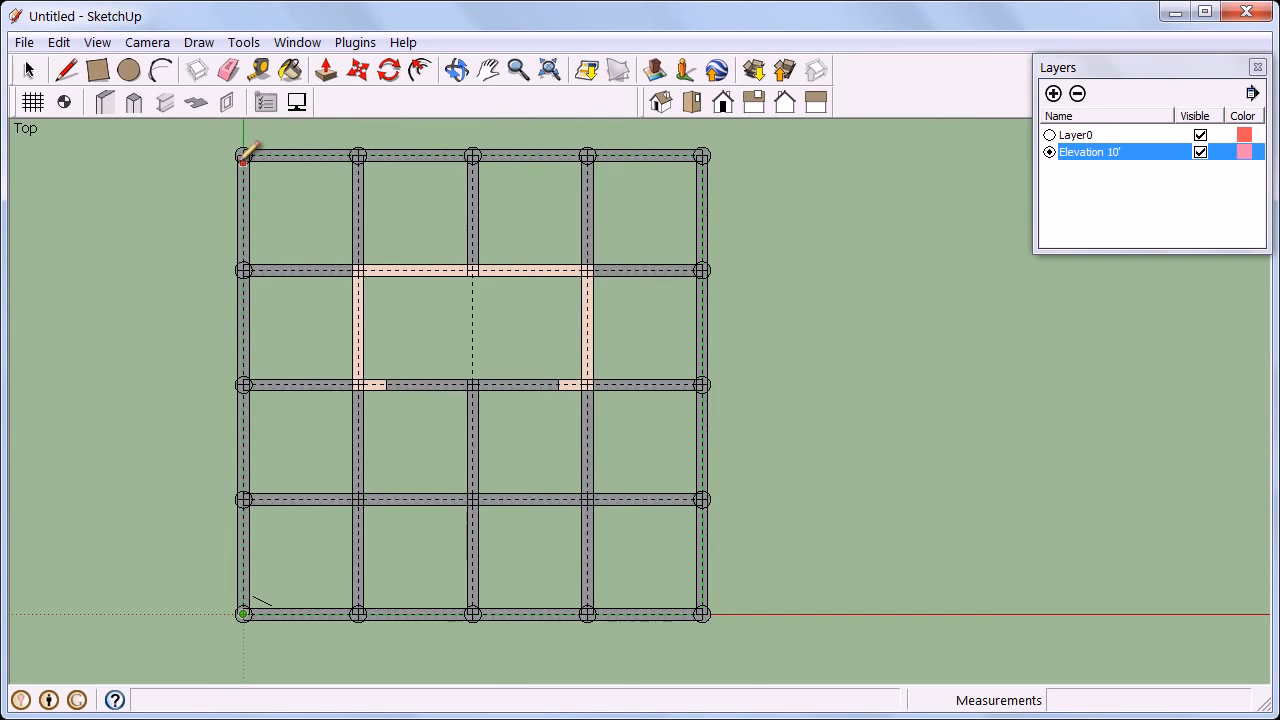
scroll(244, 156, up, 2)
click(244, 150)
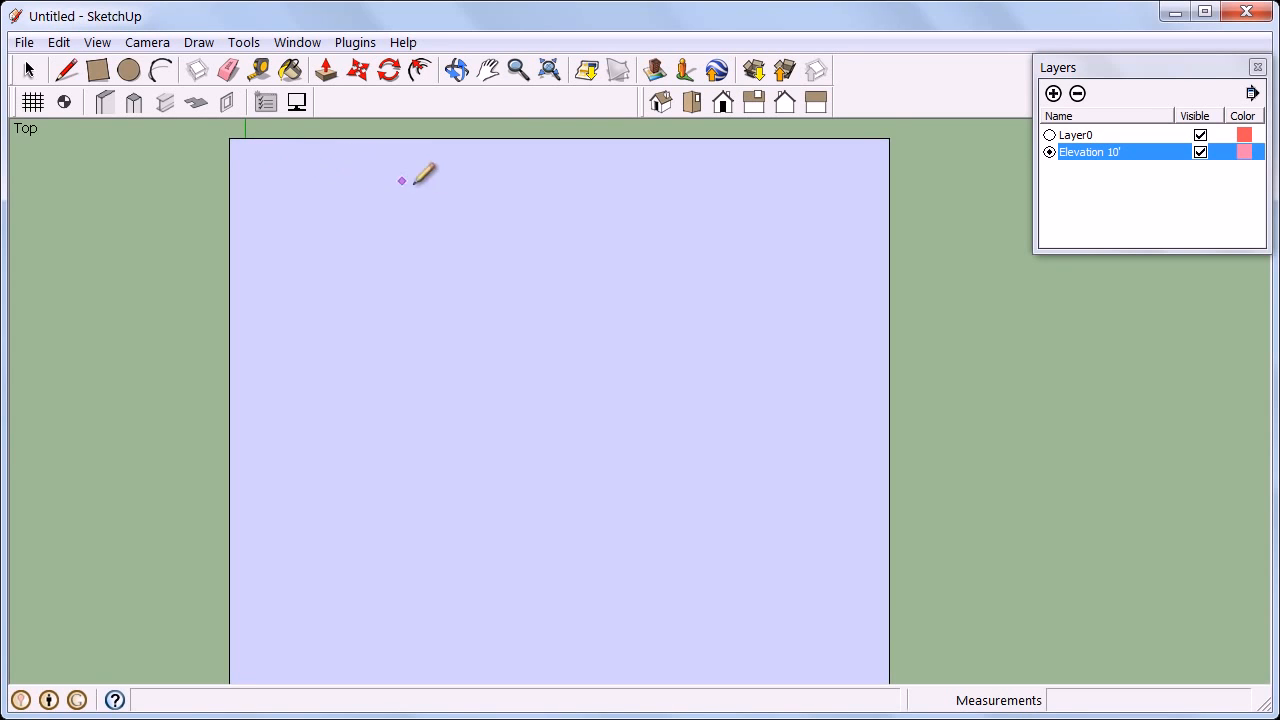
Switch to Layer0, set the face style to X-ray and orbit to view the slab, then reactivate Elevation 10'.
click(1049, 135)
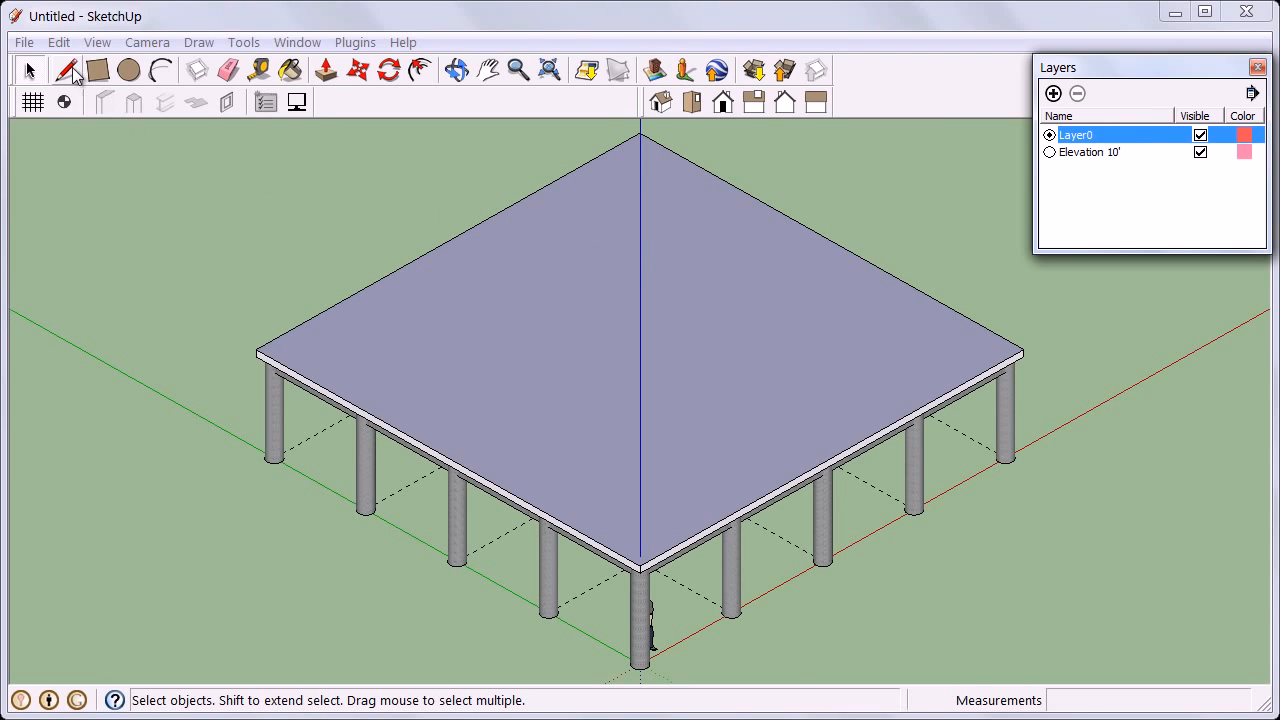
click(92, 46)
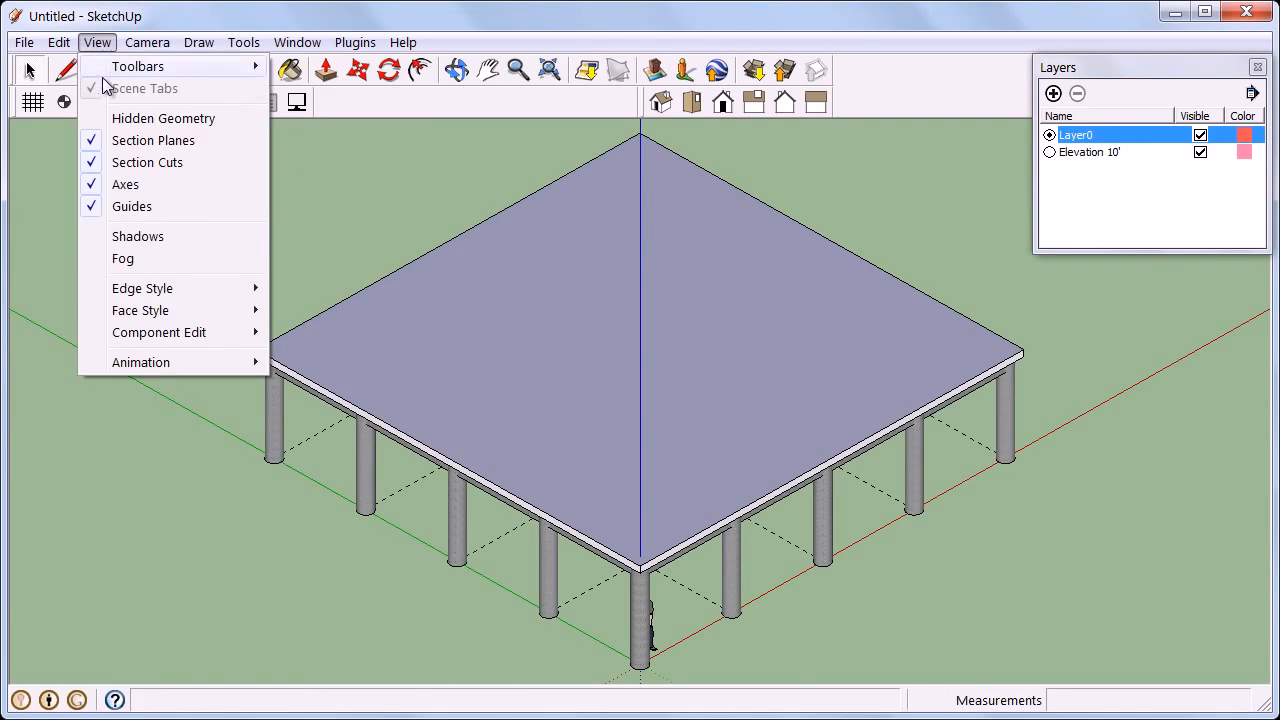
mouse_move(150, 311)
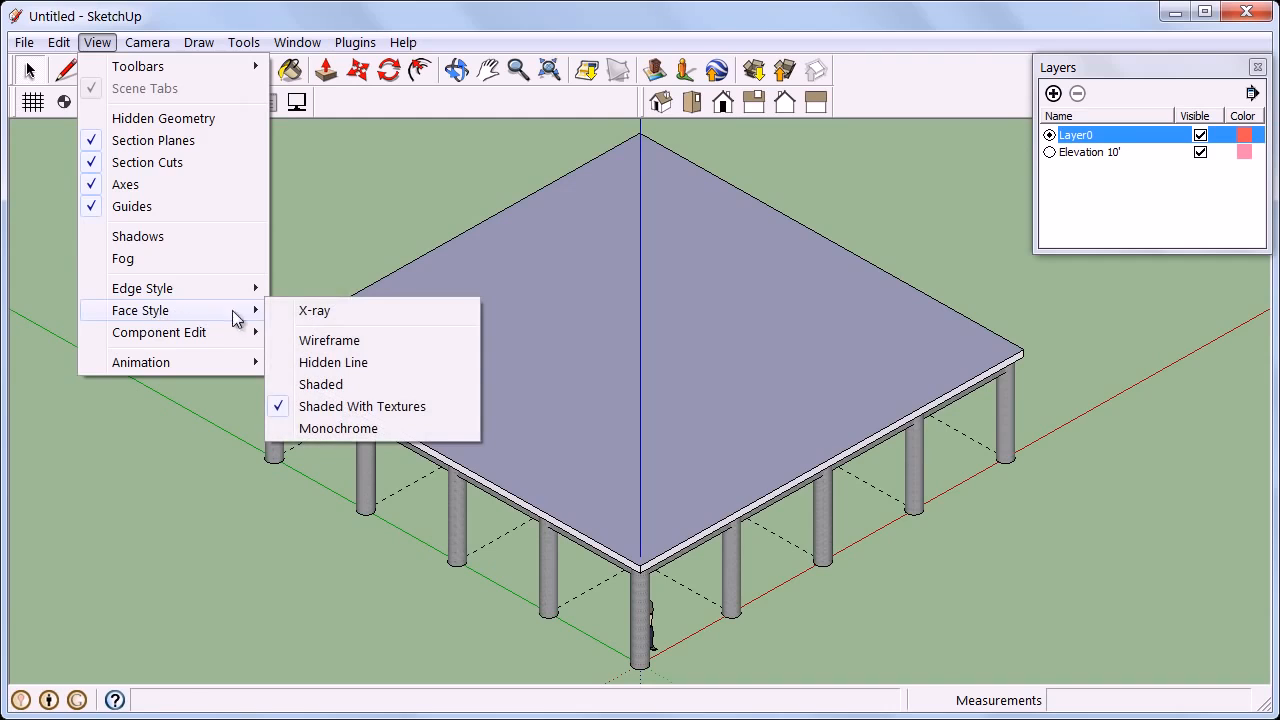
click(300, 312)
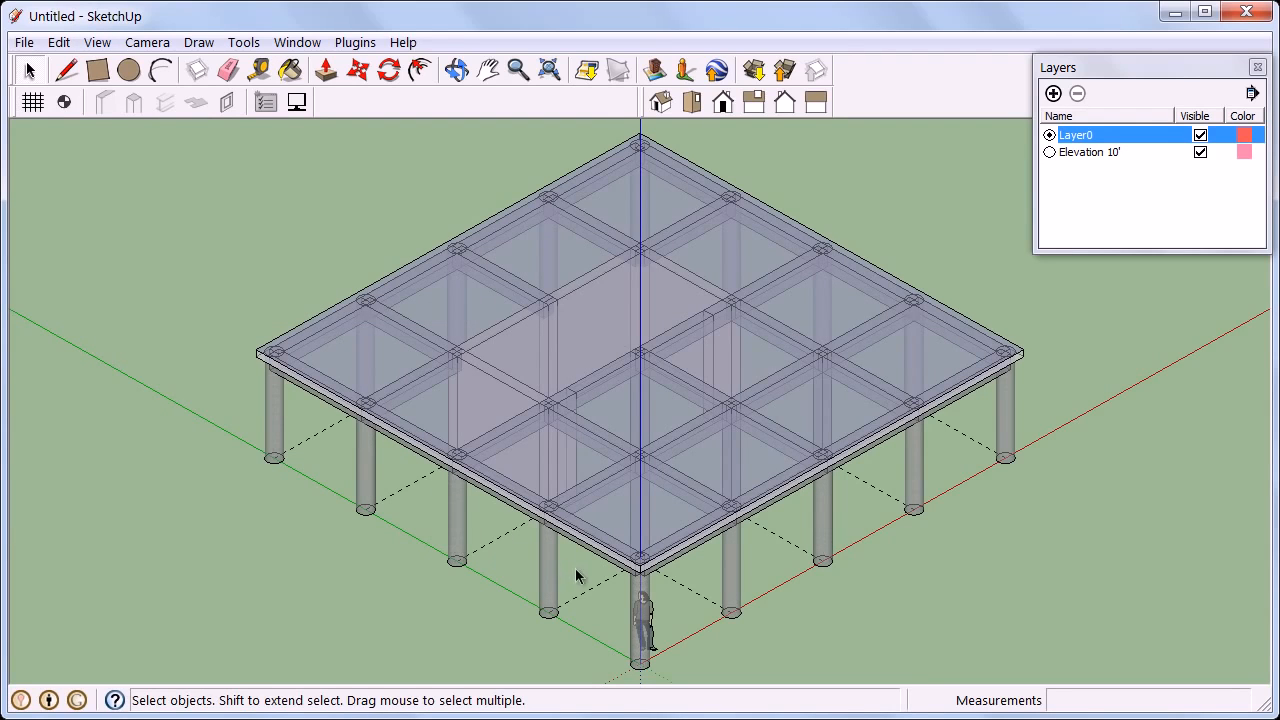
middle_drag(580, 575, 626, 565)
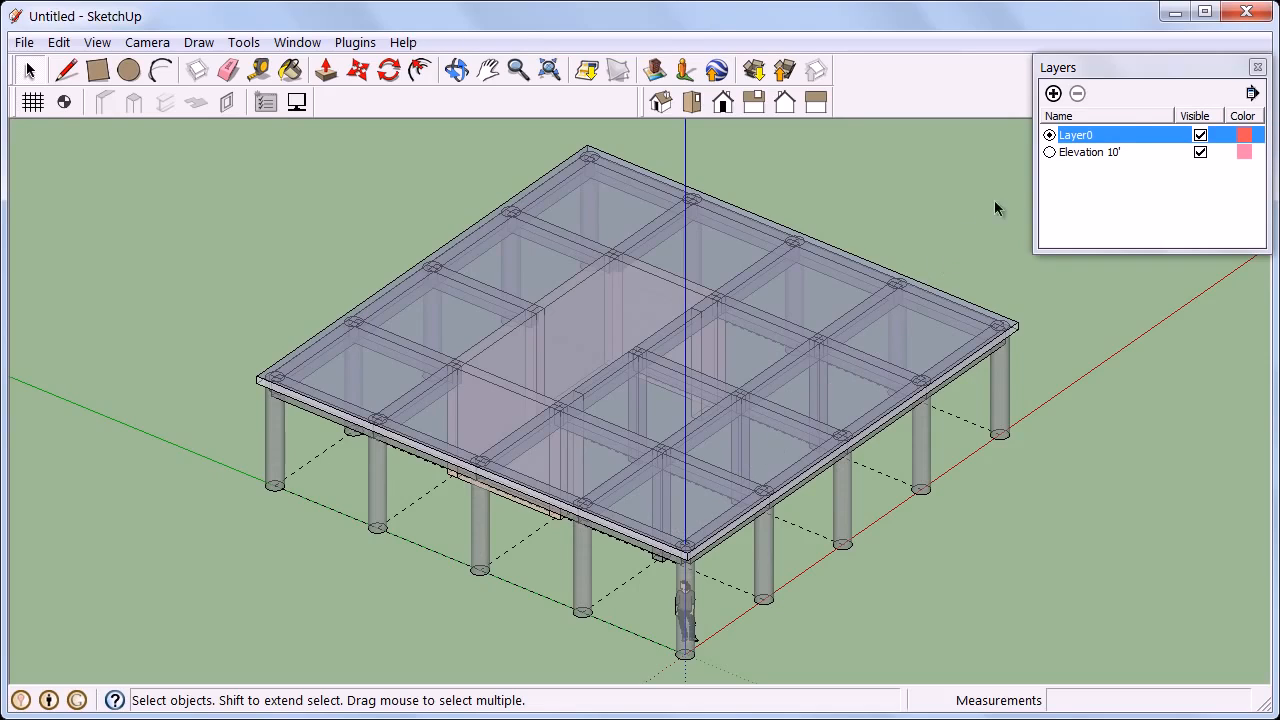
click(1049, 152)
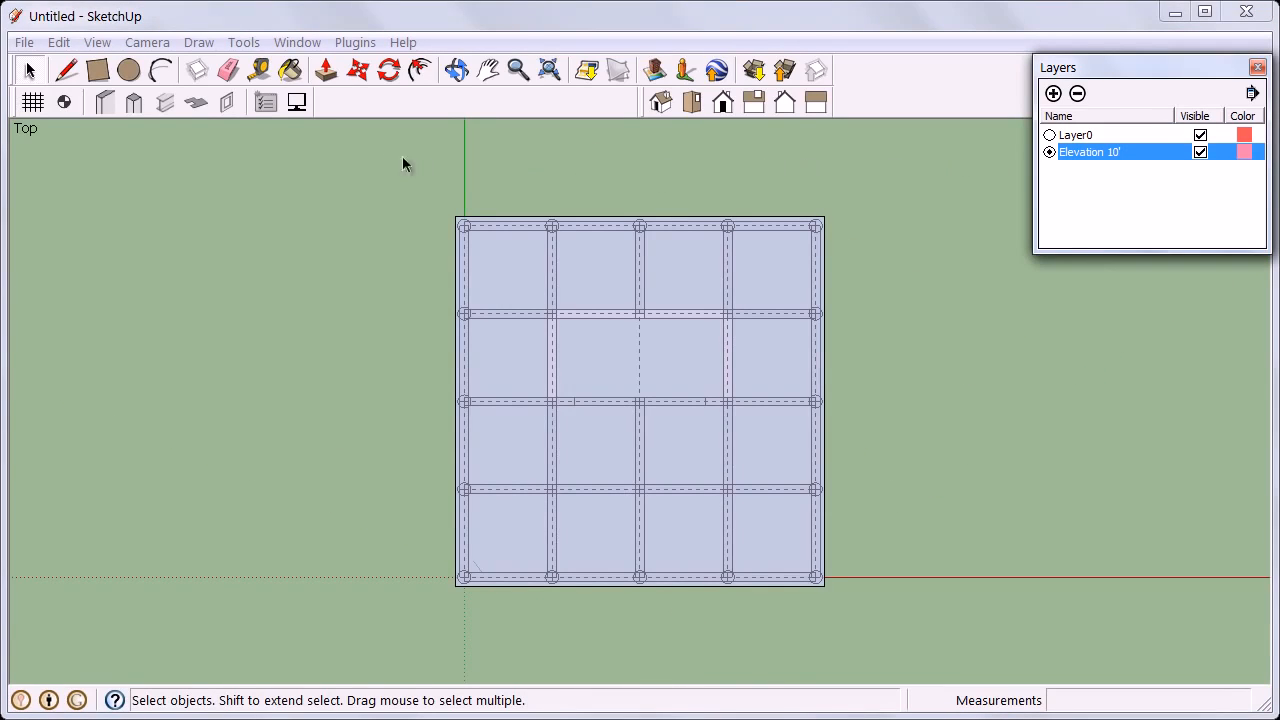
Cut a rectangular opening in the slab inside the left bay of the walled core area.
click(228, 105)
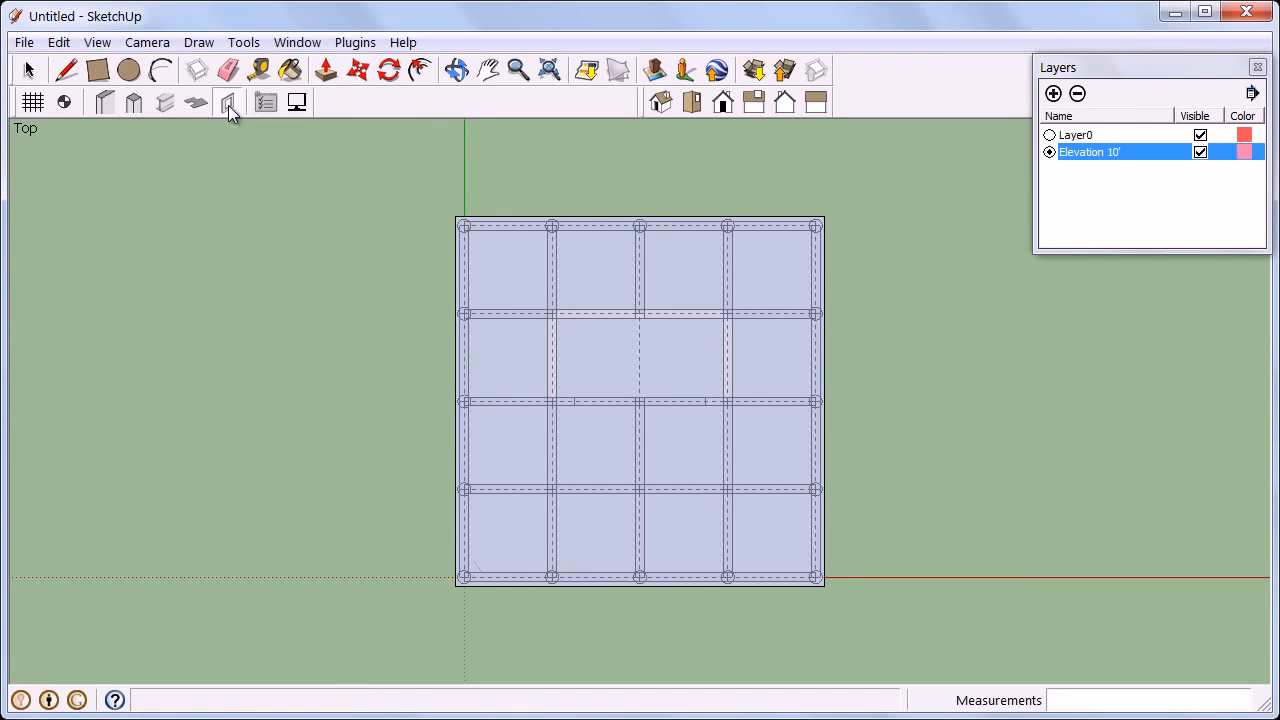
scroll(598, 305, up, 2)
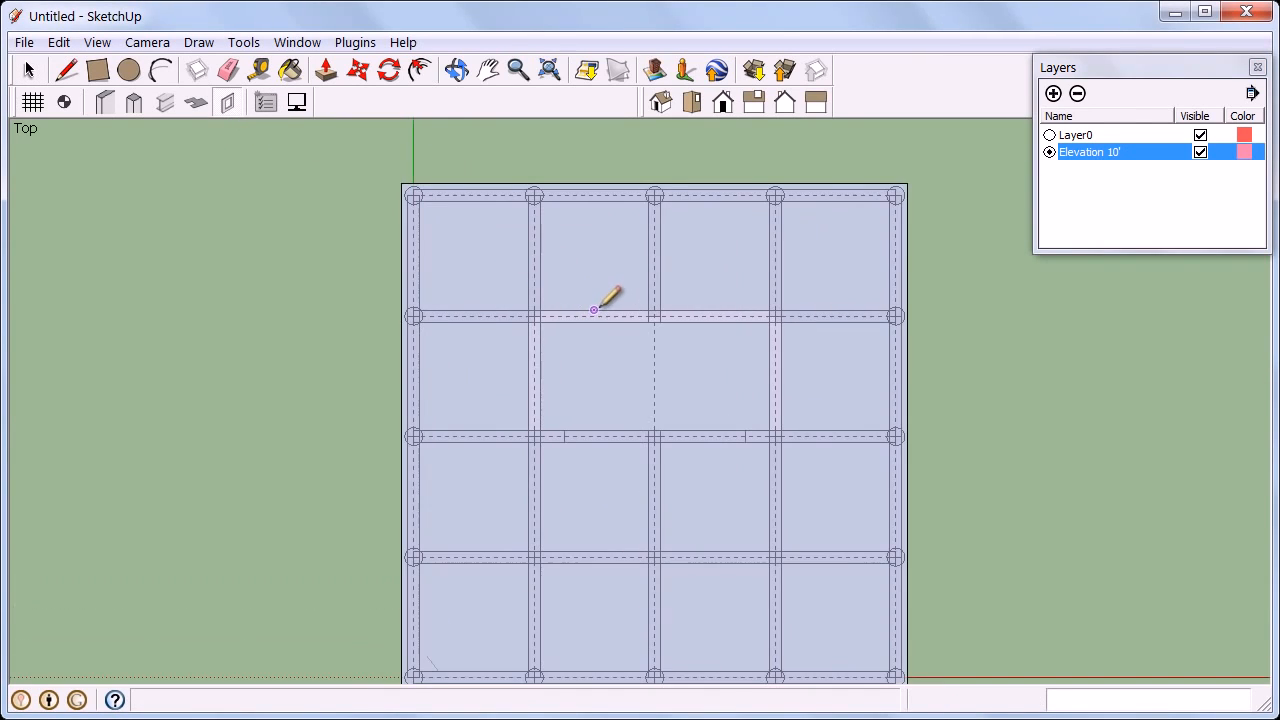
click(528, 320)
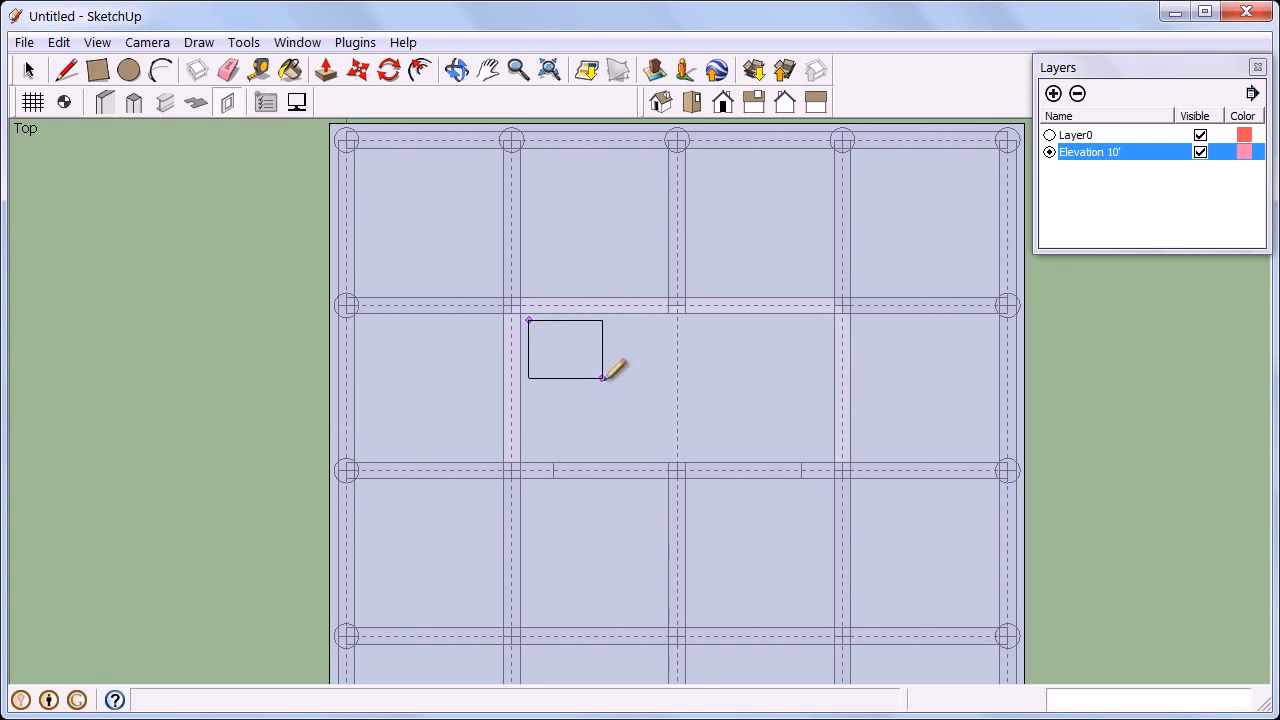
click(666, 455)
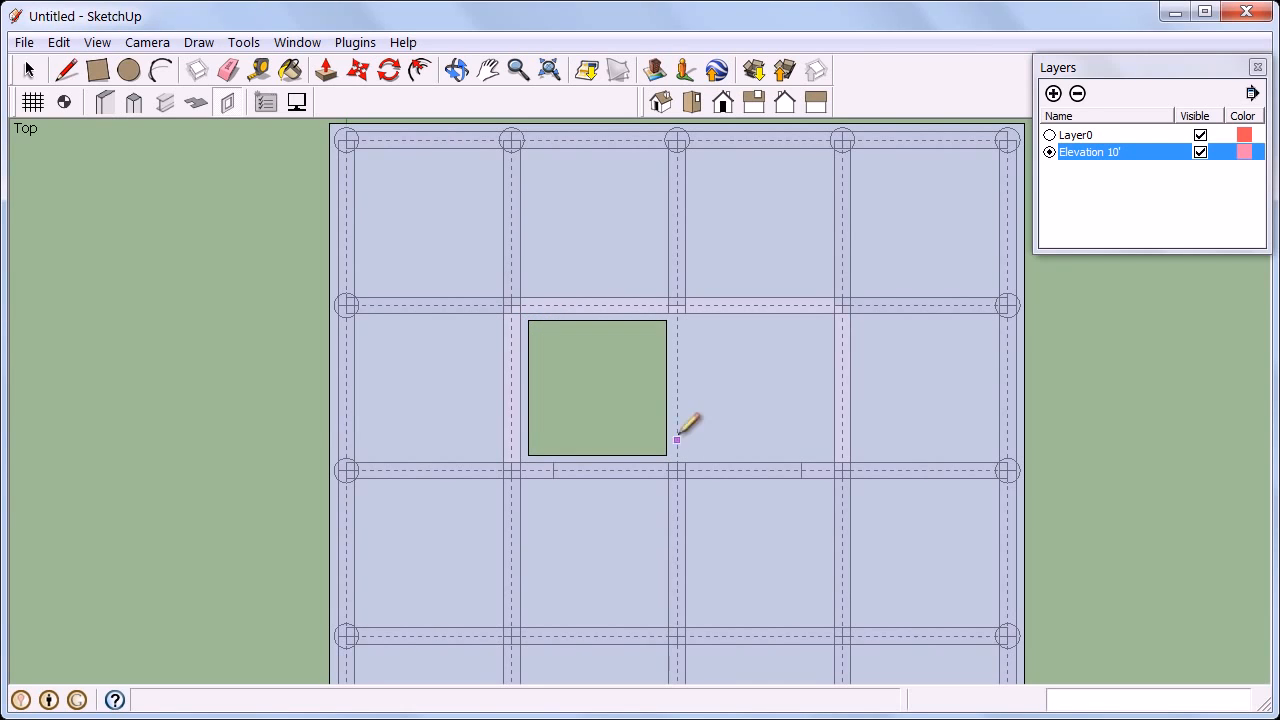
Cut a second rectangular opening in the slab inside the right bay of the walled core area.
click(686, 321)
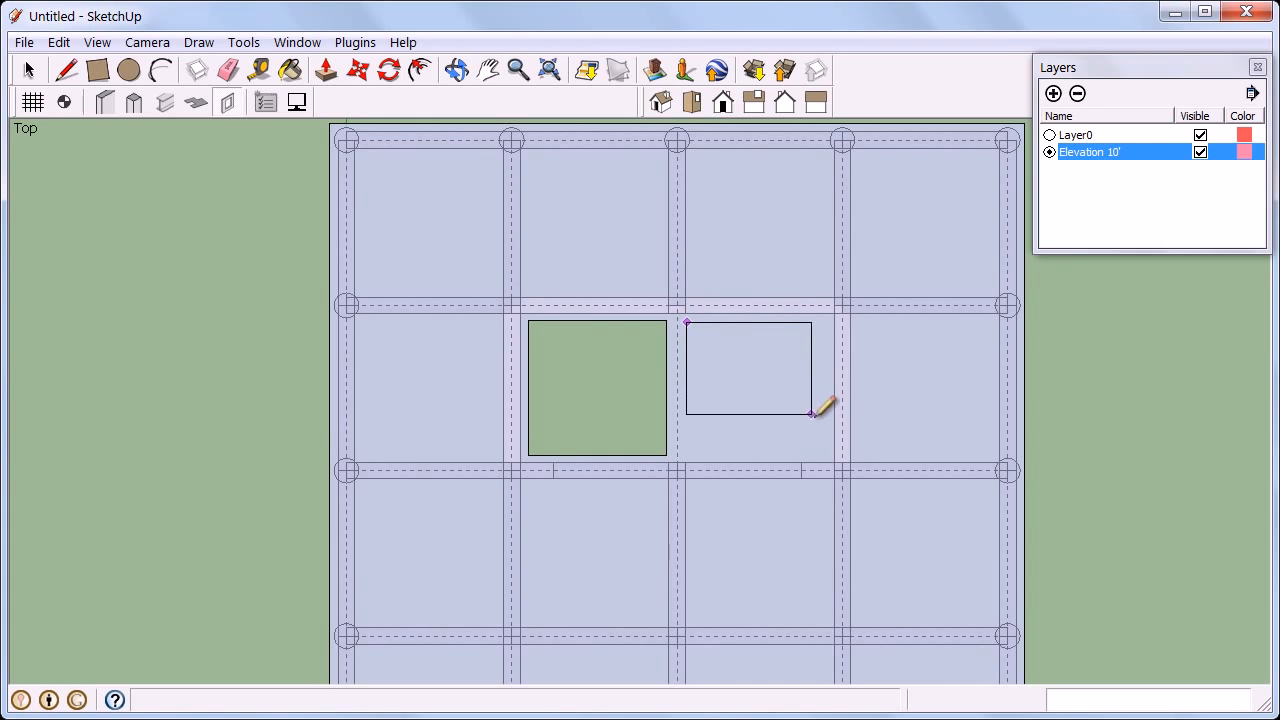
click(826, 452)
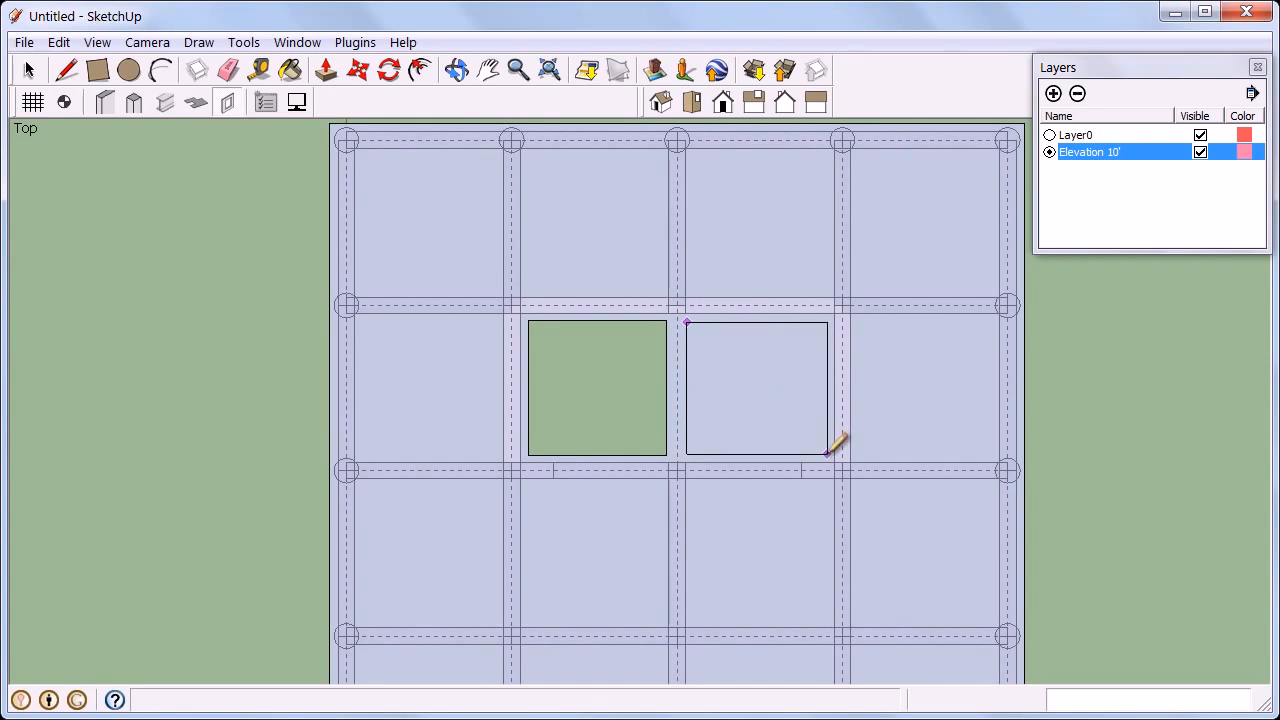
click(827, 453)
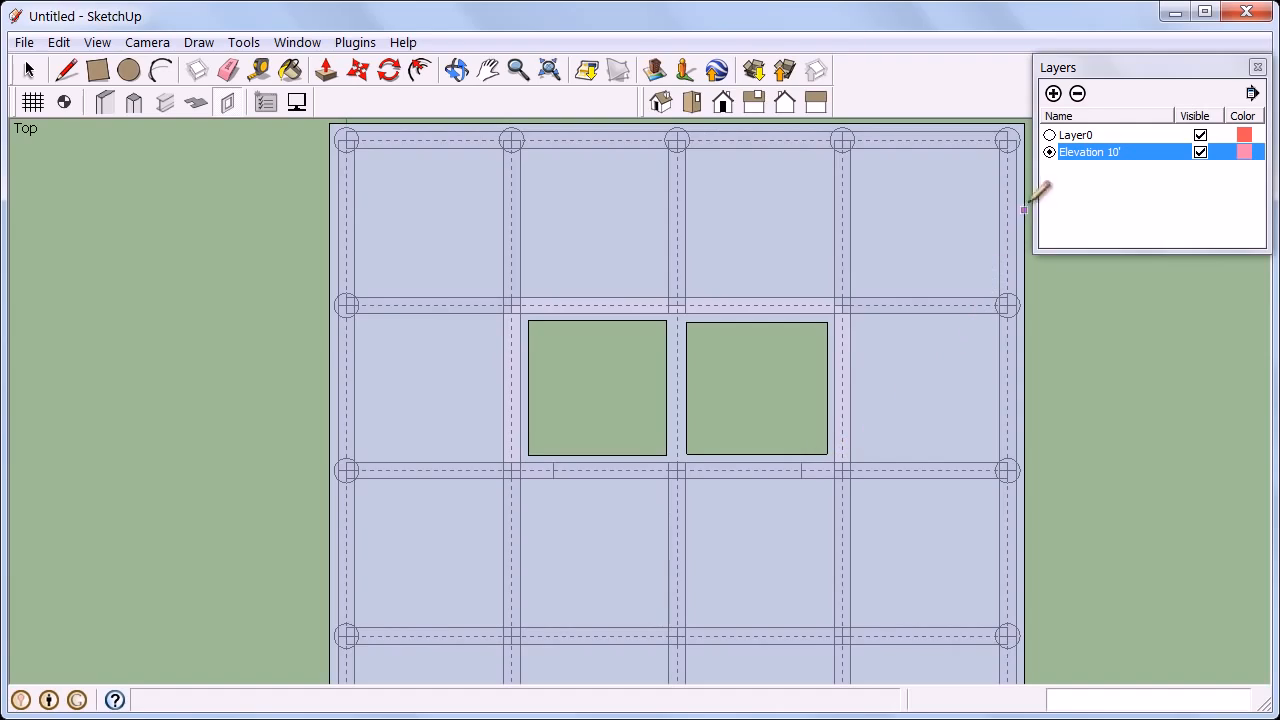
Switch to Layer0 and orbit to inspect the slab openings in 3D.
click(1049, 134)
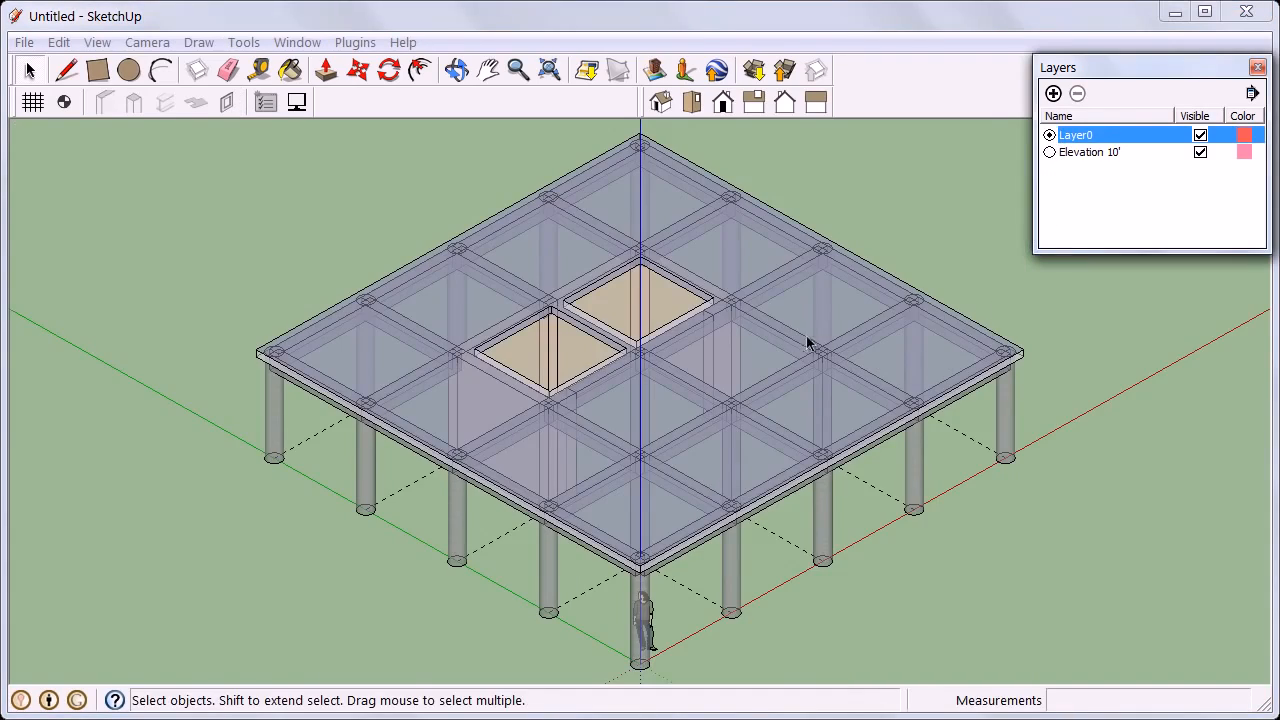
middle_drag(773, 279, 743, 256)
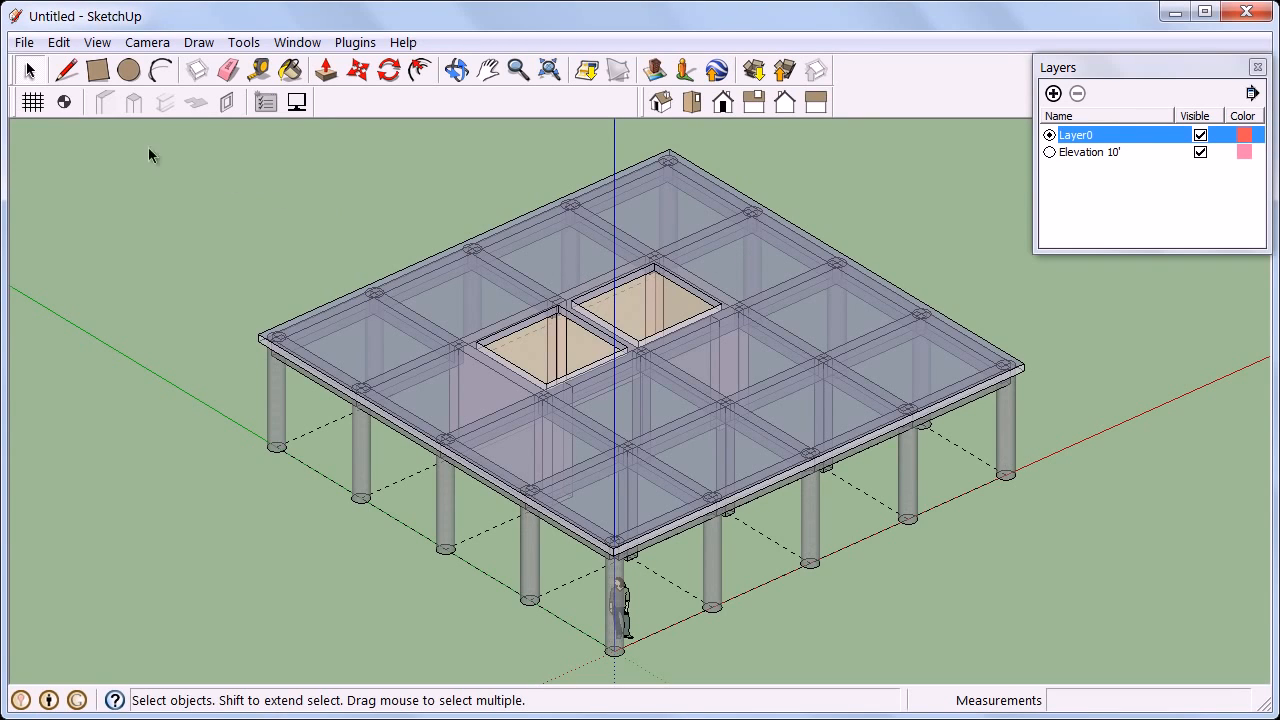
Add a new level at 20' elevation, copying walls, columns, beams and slabs from Elevation 10'.
click(67, 102)
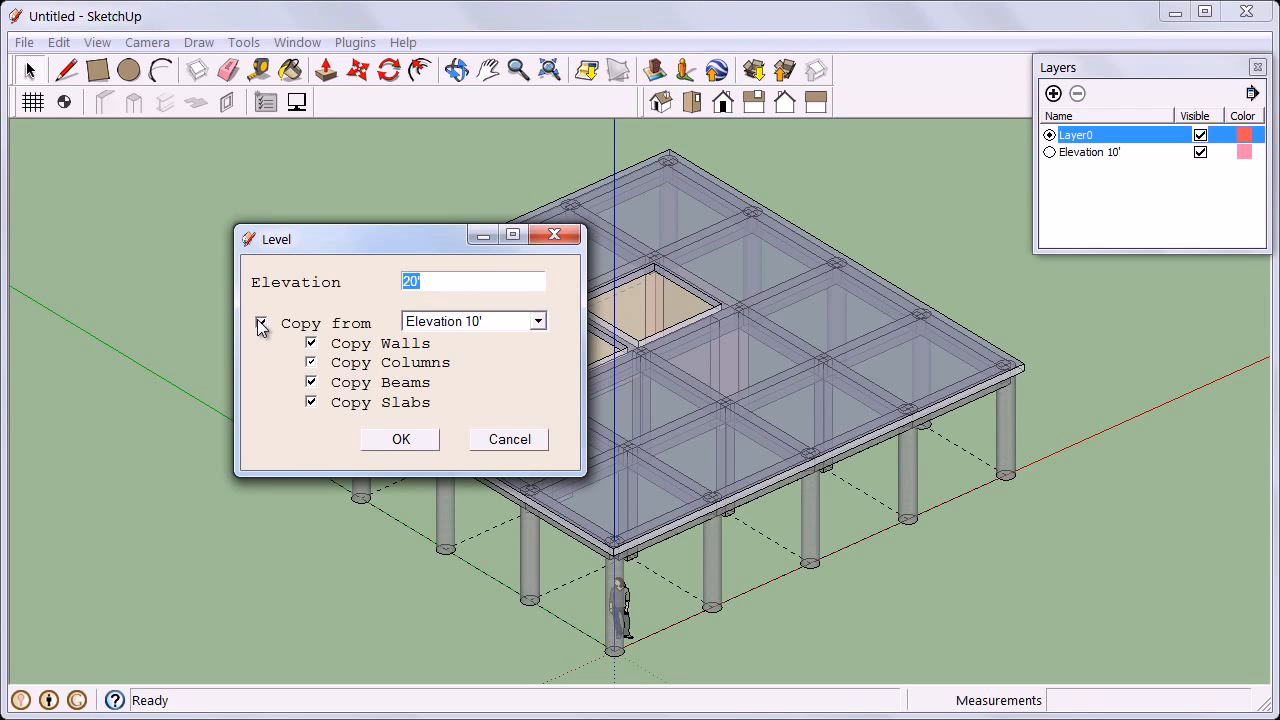
click(260, 323)
click(389, 447)
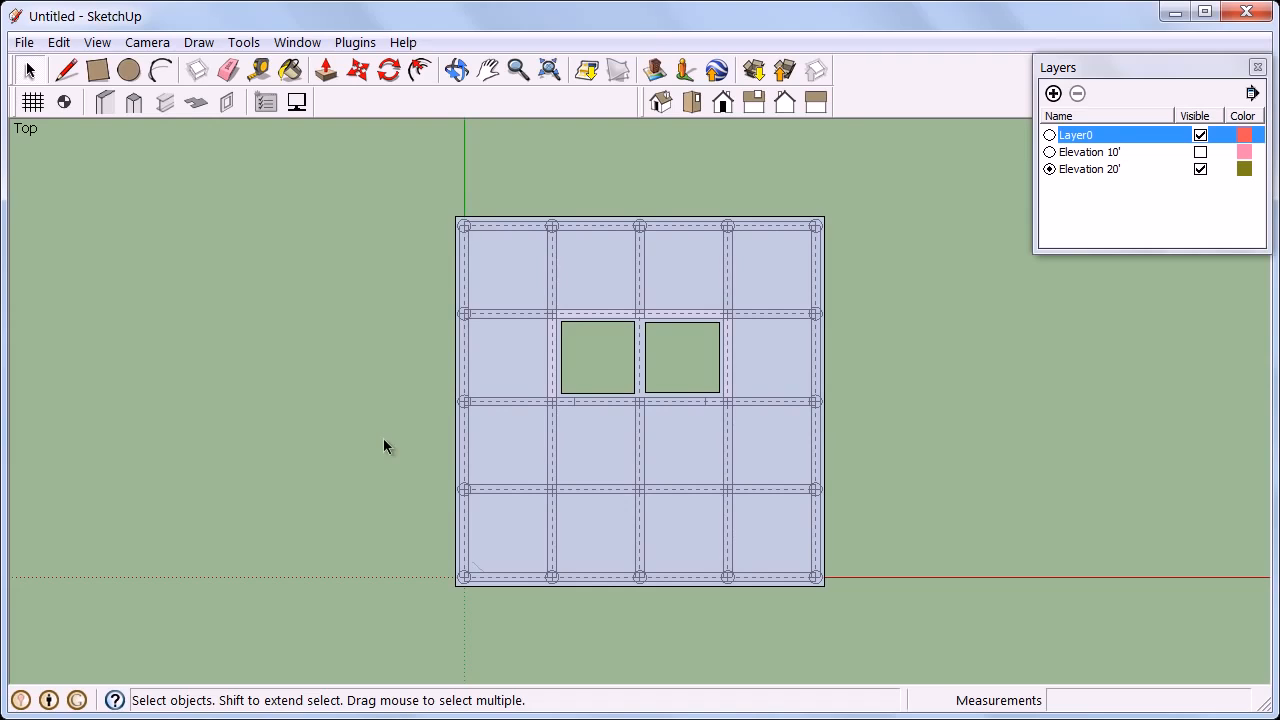
Switch to Layer0 and orbit to inspect the two floors in 3D.
click(1049, 135)
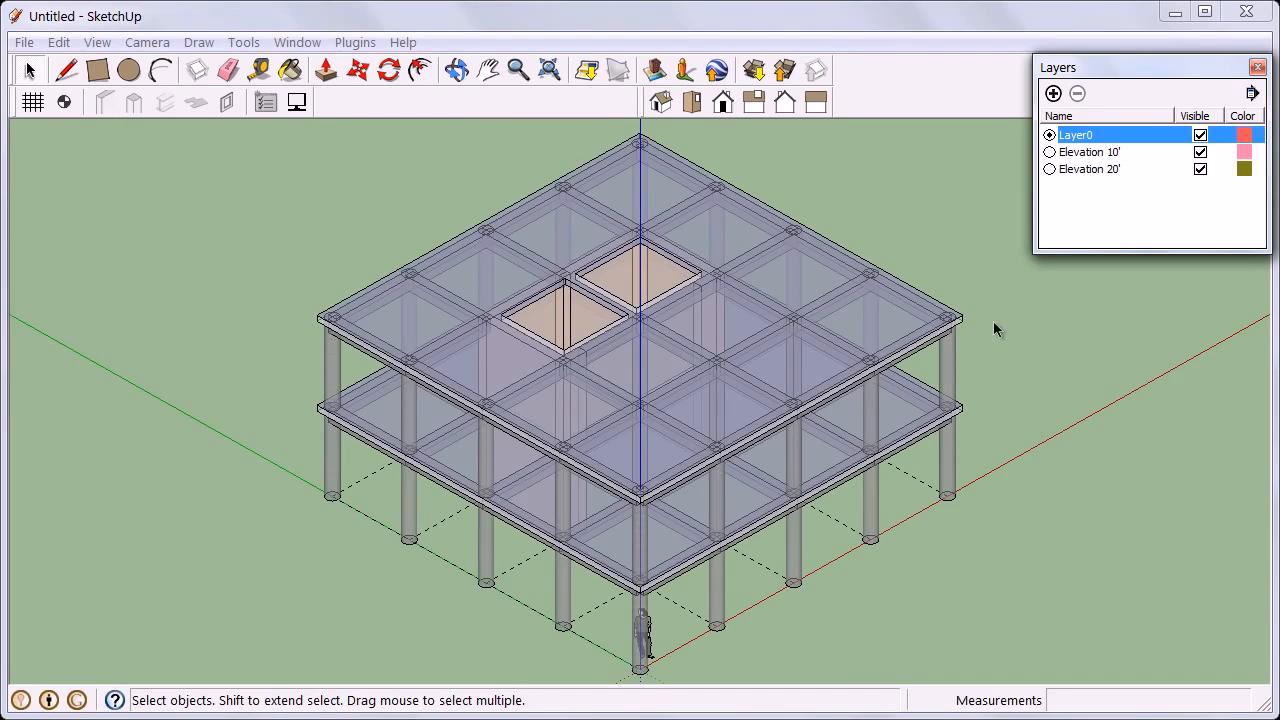
middle_drag(993, 321, 890, 320)
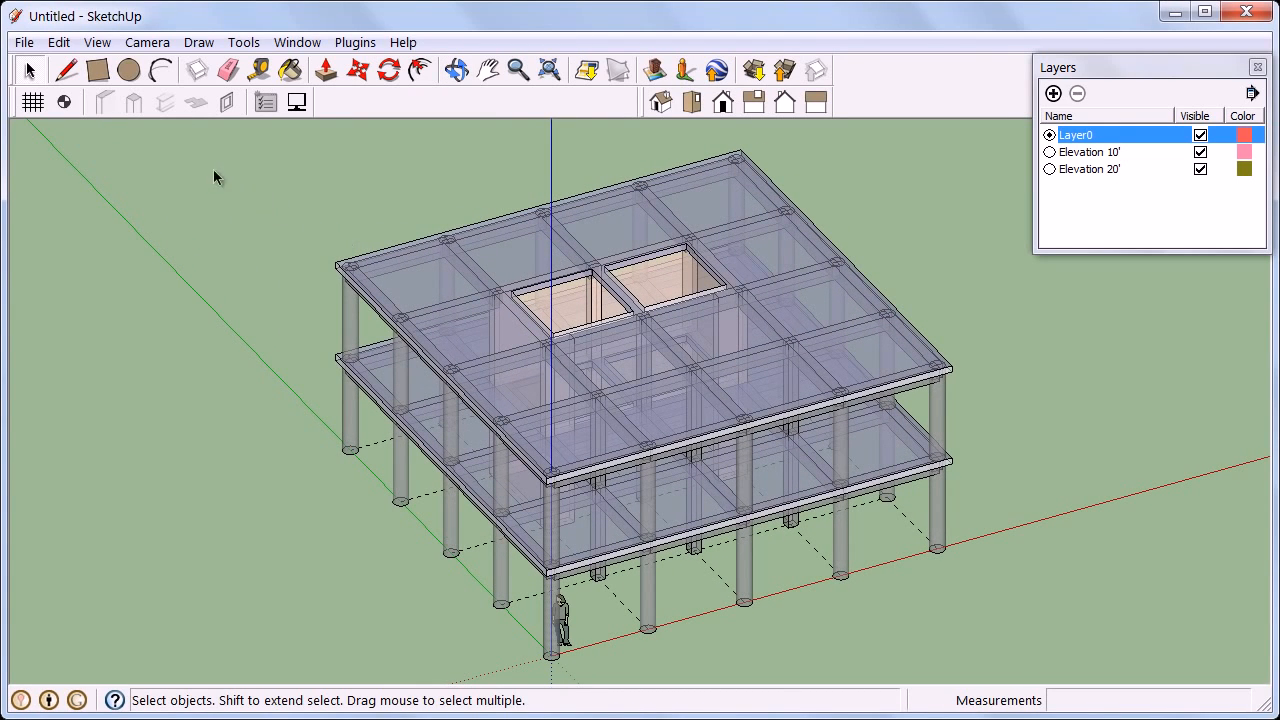
Add a new level at 30' elevation, copying its elements from Elevation 20'.
click(66, 104)
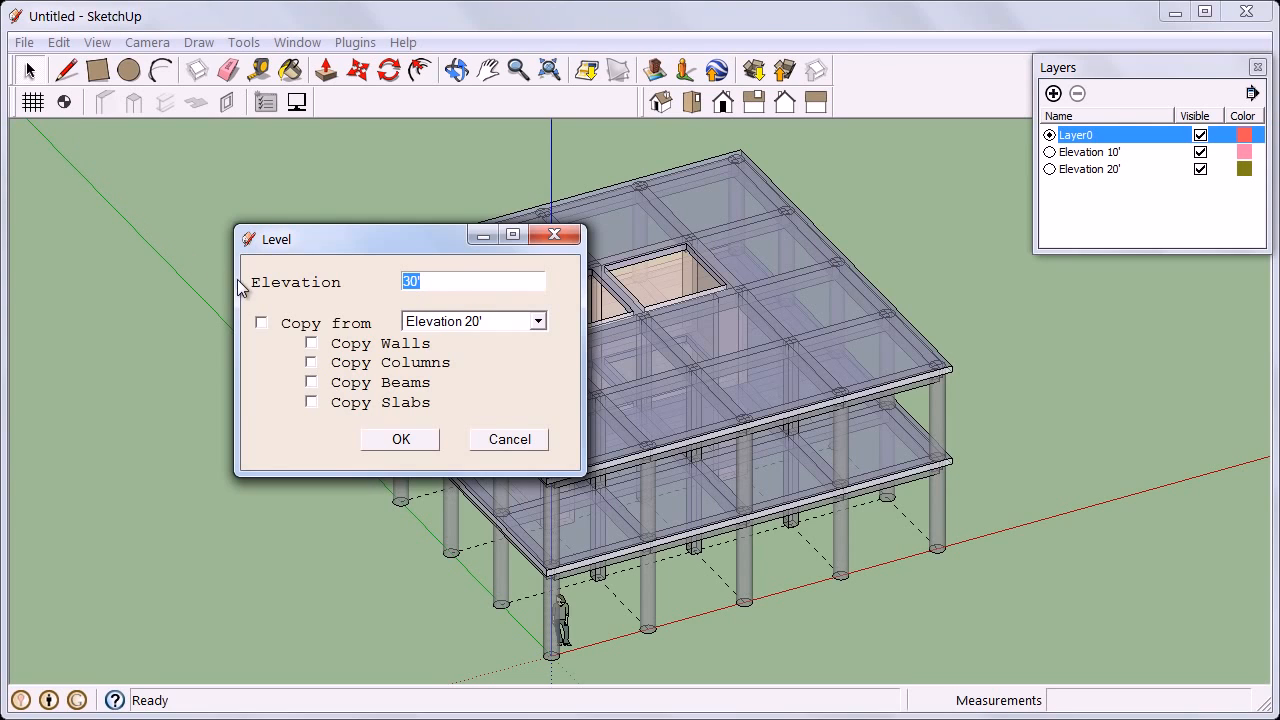
click(261, 322)
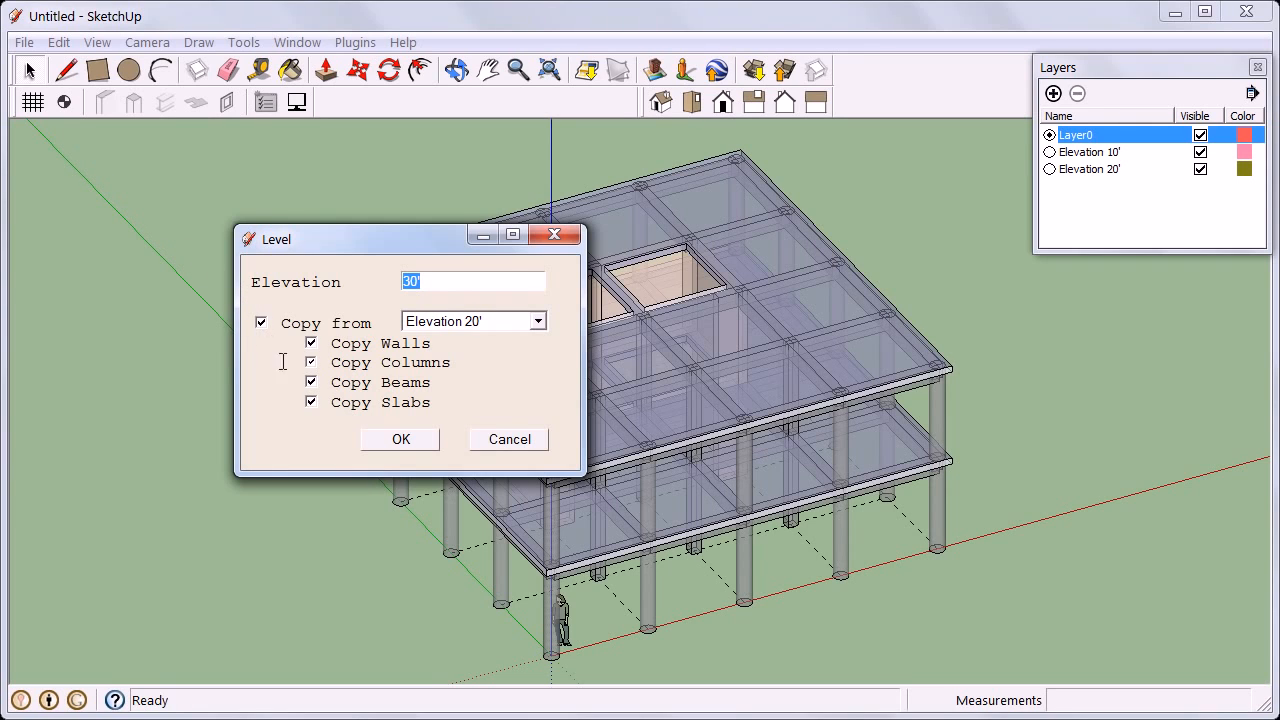
click(392, 439)
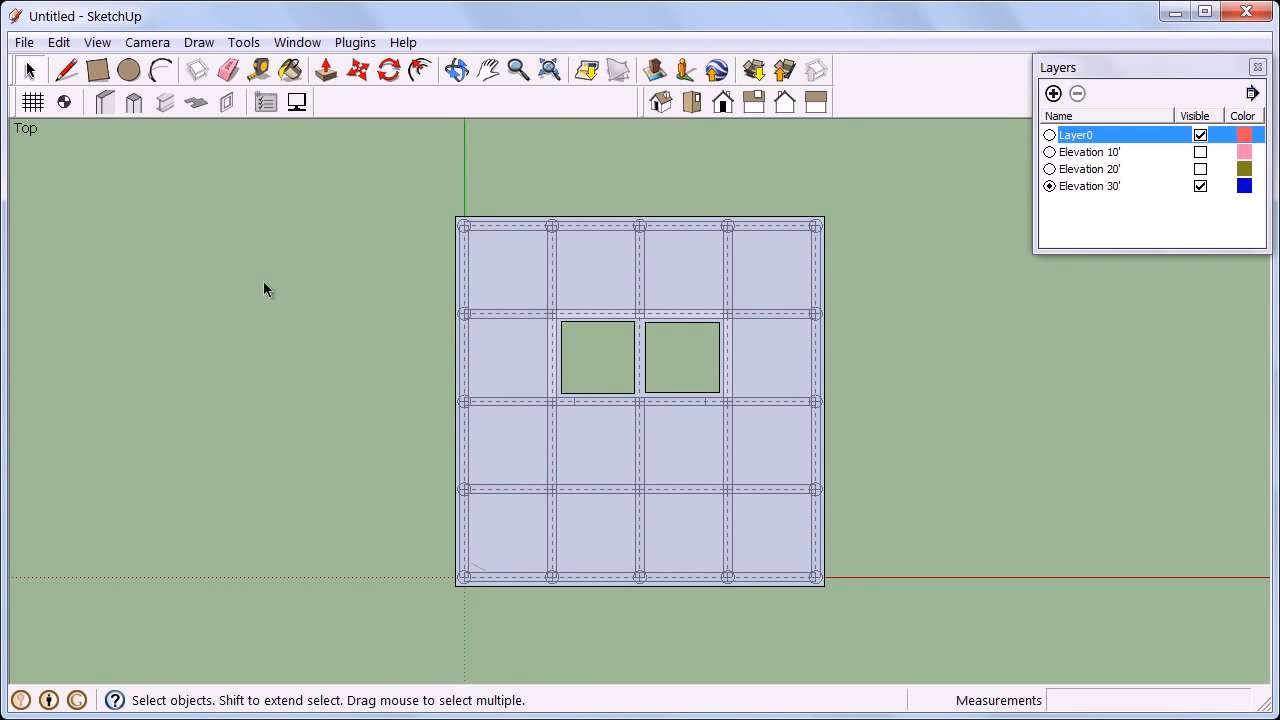
Turn off the X-ray face style.
click(98, 42)
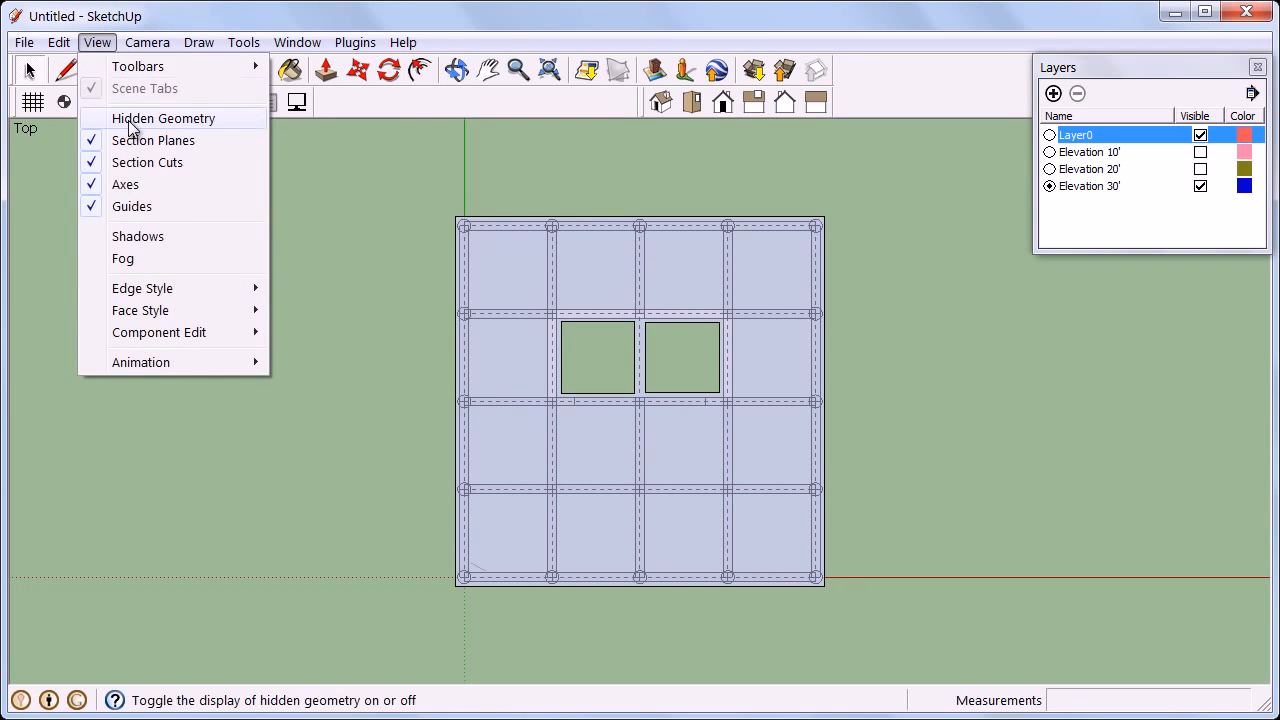
mouse_move(179, 312)
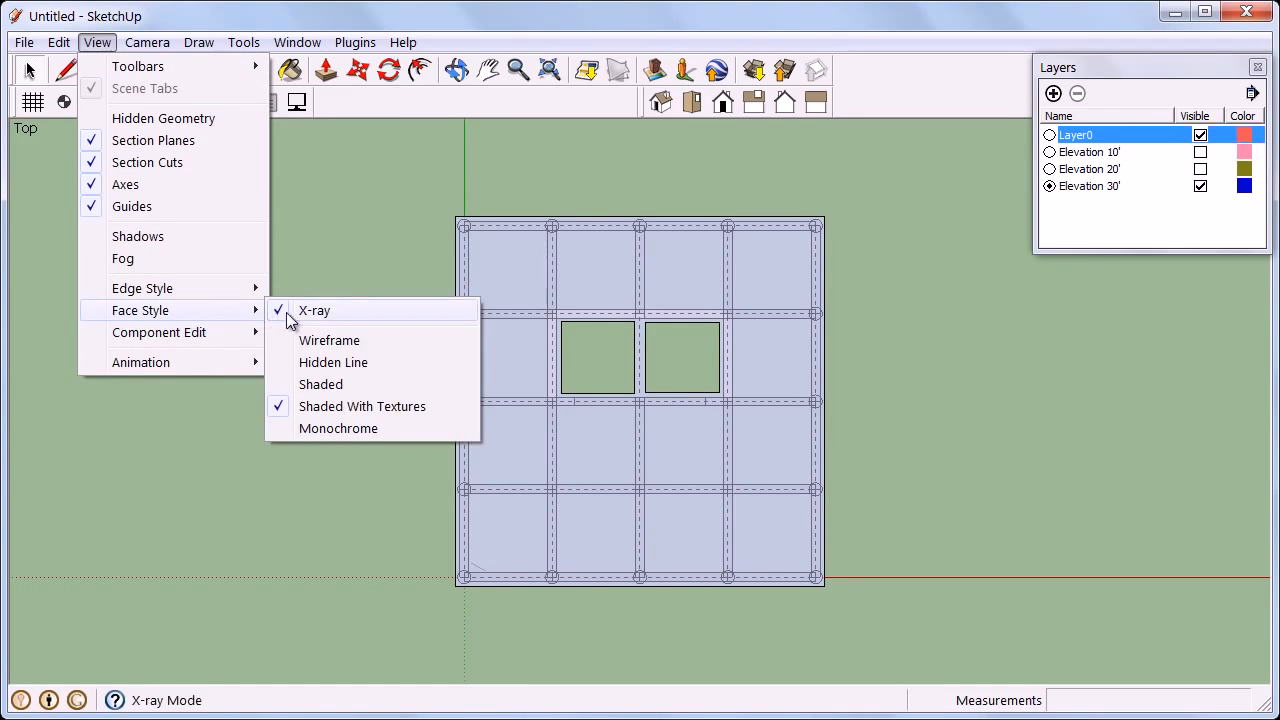
click(319, 311)
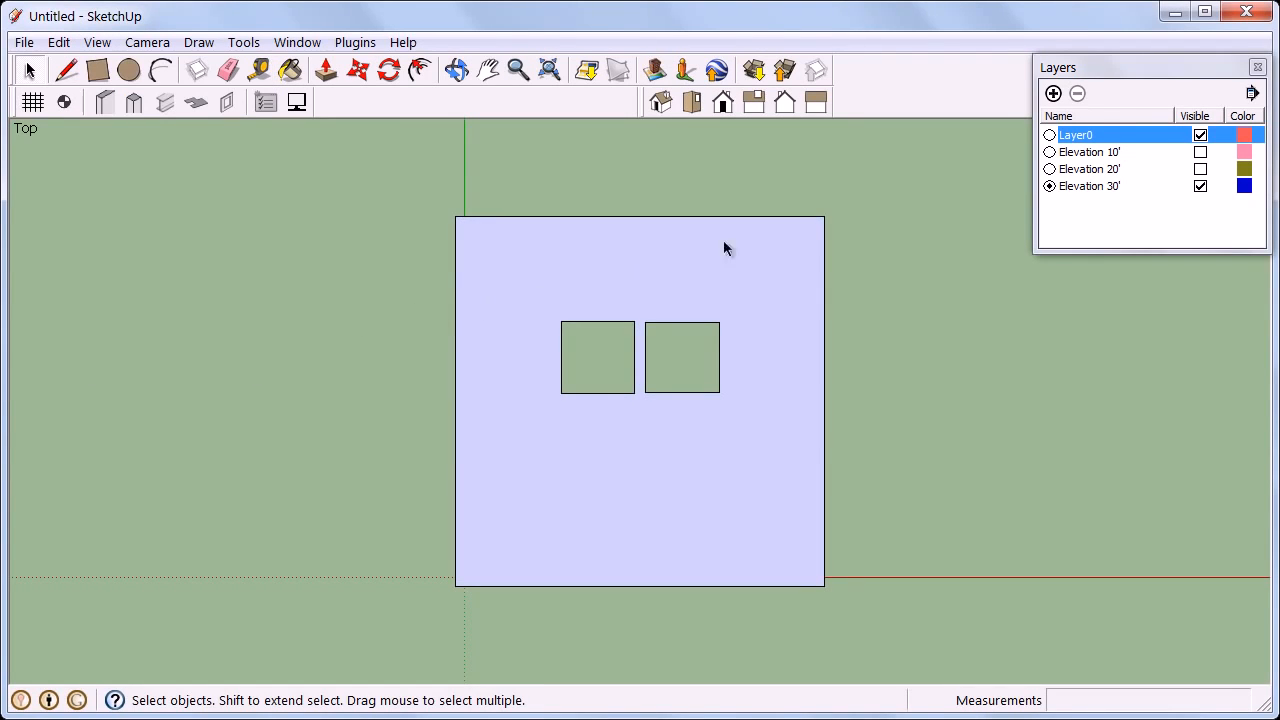
Switch to Layer0 and orbit around to view the three-storey structure in 3D.
click(1049, 135)
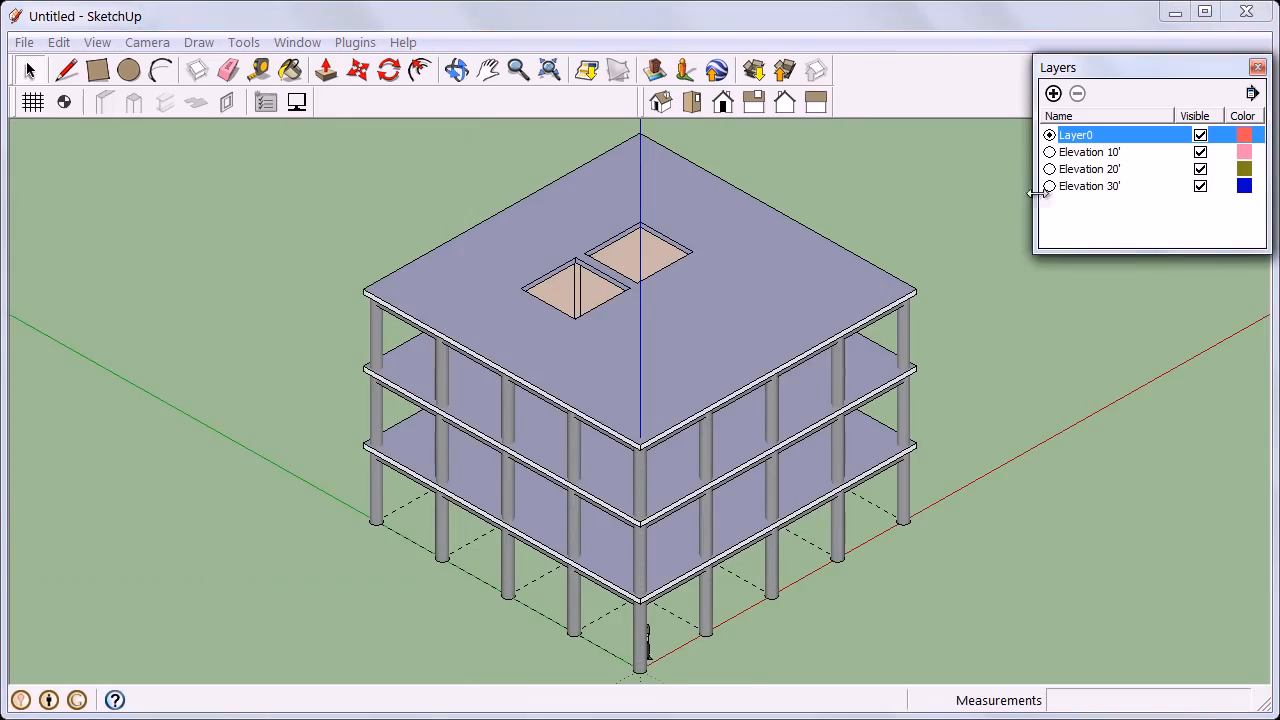
drag(955, 500, 216, 371)
key(o)
drag(380, 352, 1016, 339)
key(space)
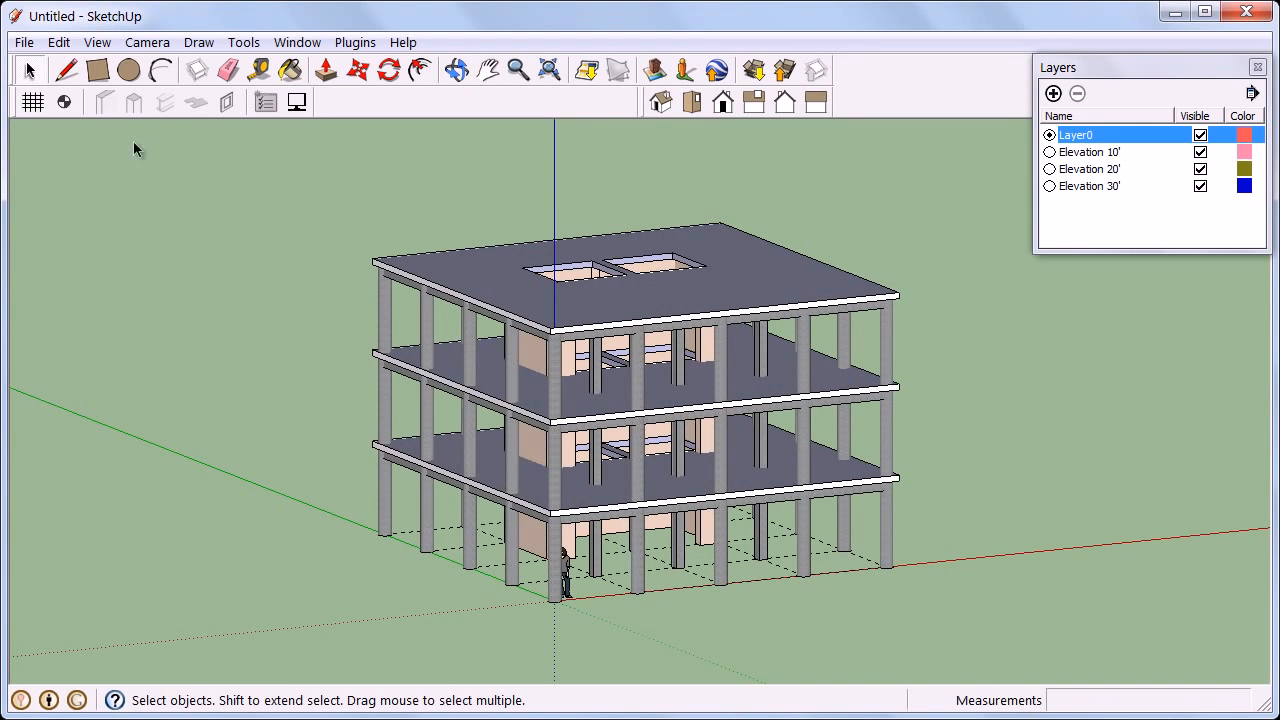
Add a new level at 40' elevation, copying only the walls from Elevation 30'.
click(64, 103)
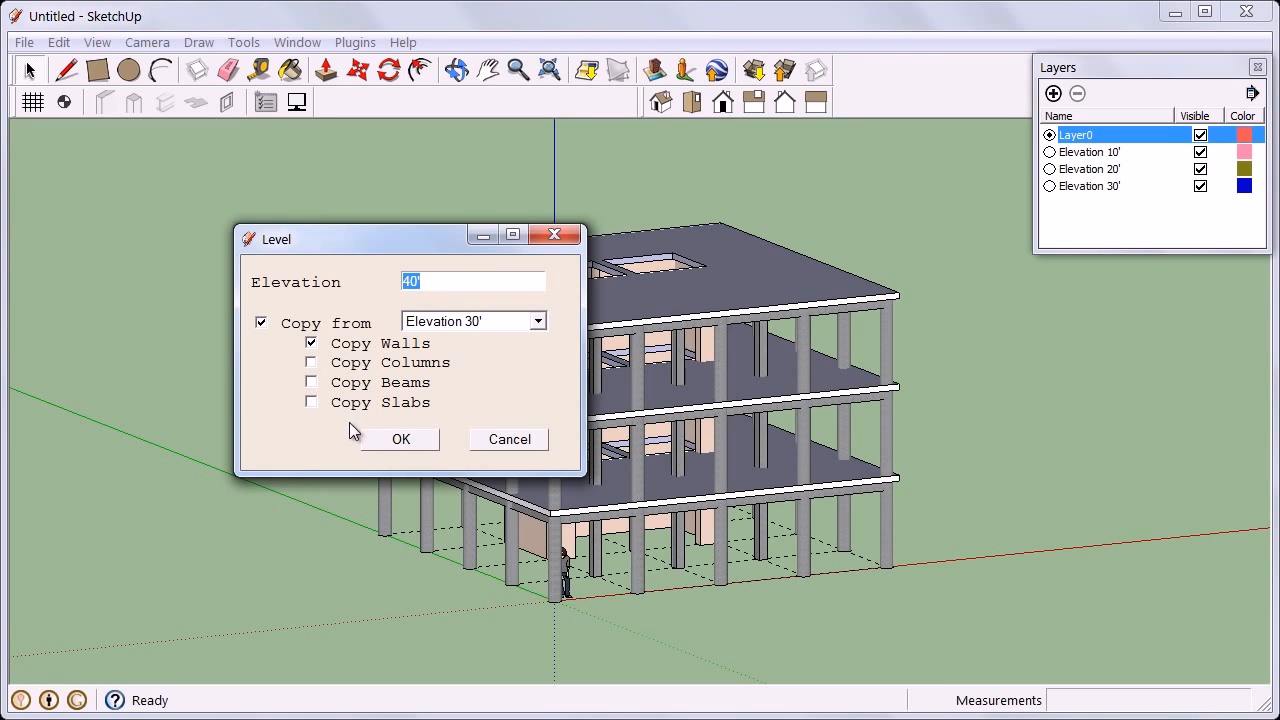
click(379, 434)
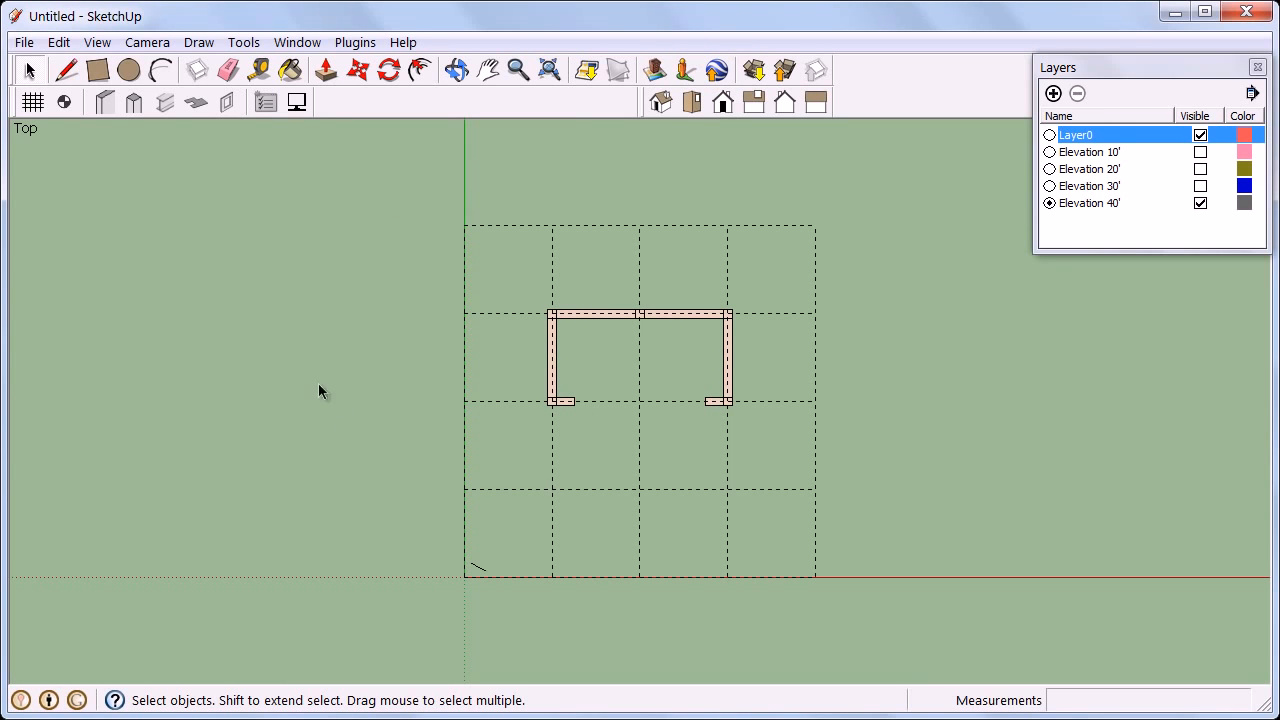
Place steel wide-flange columns at the outer and lower-row grid intersections around the walled core.
click(142, 103)
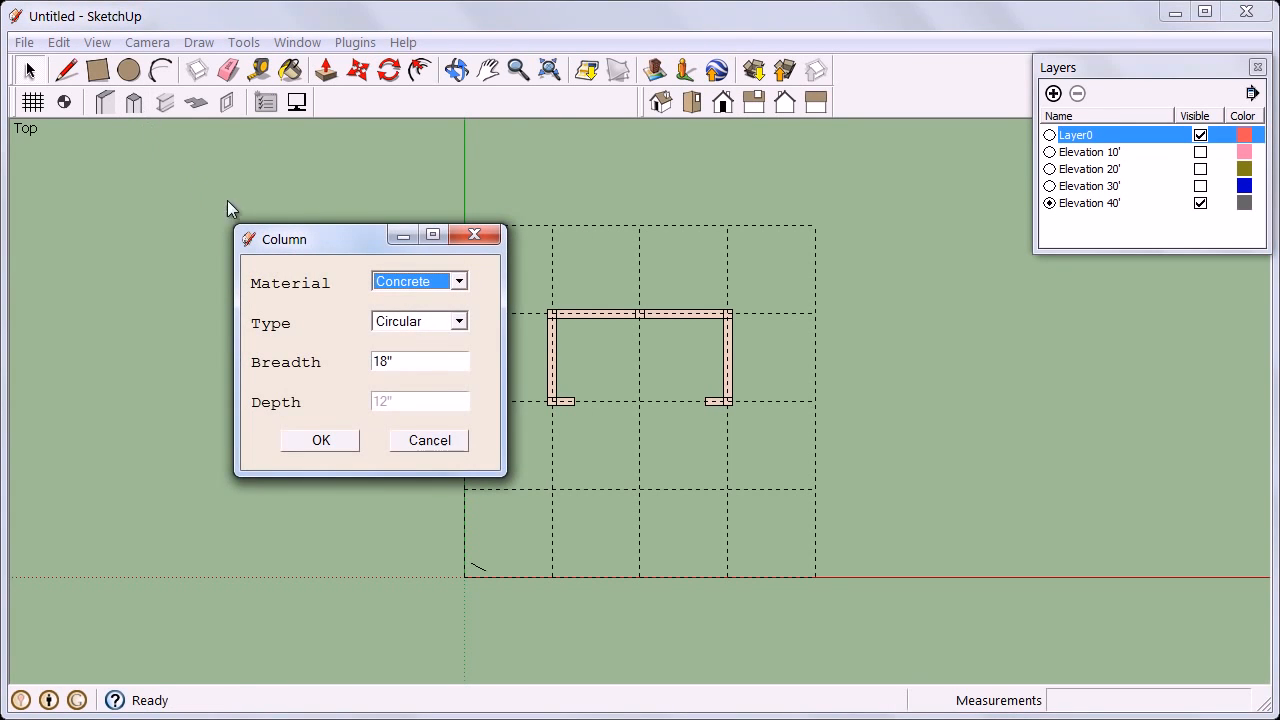
click(459, 281)
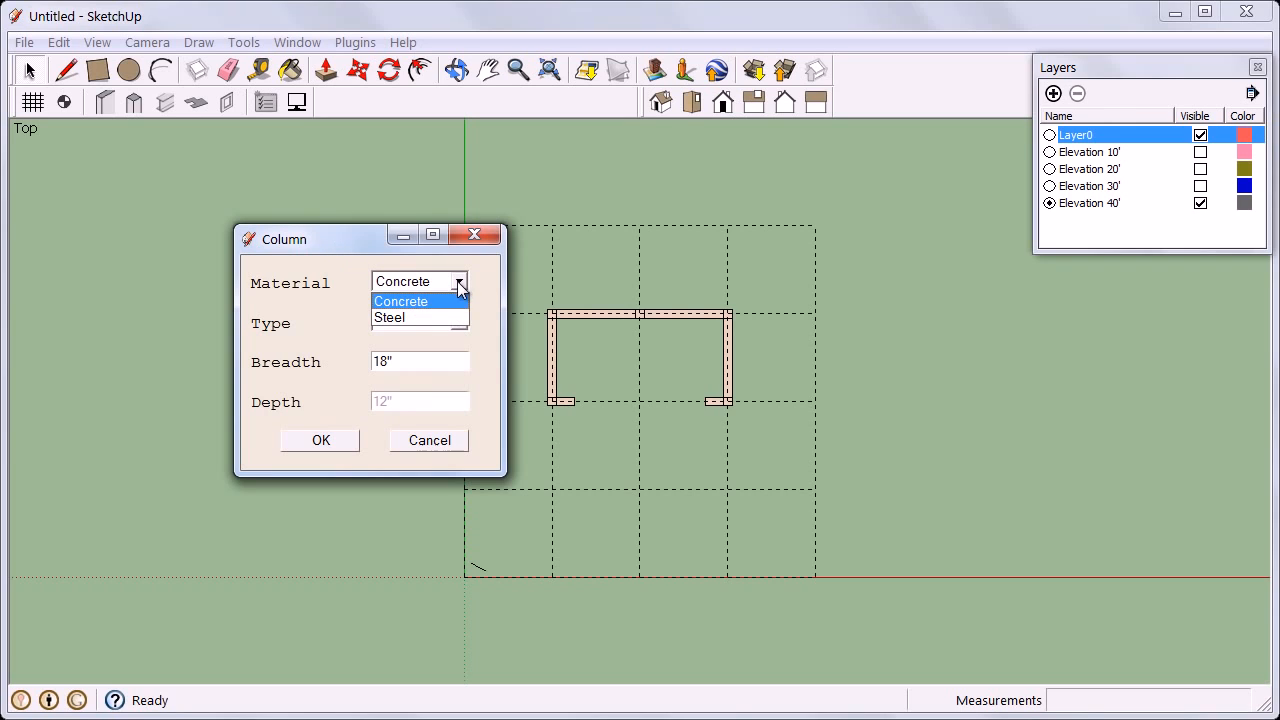
click(455, 312)
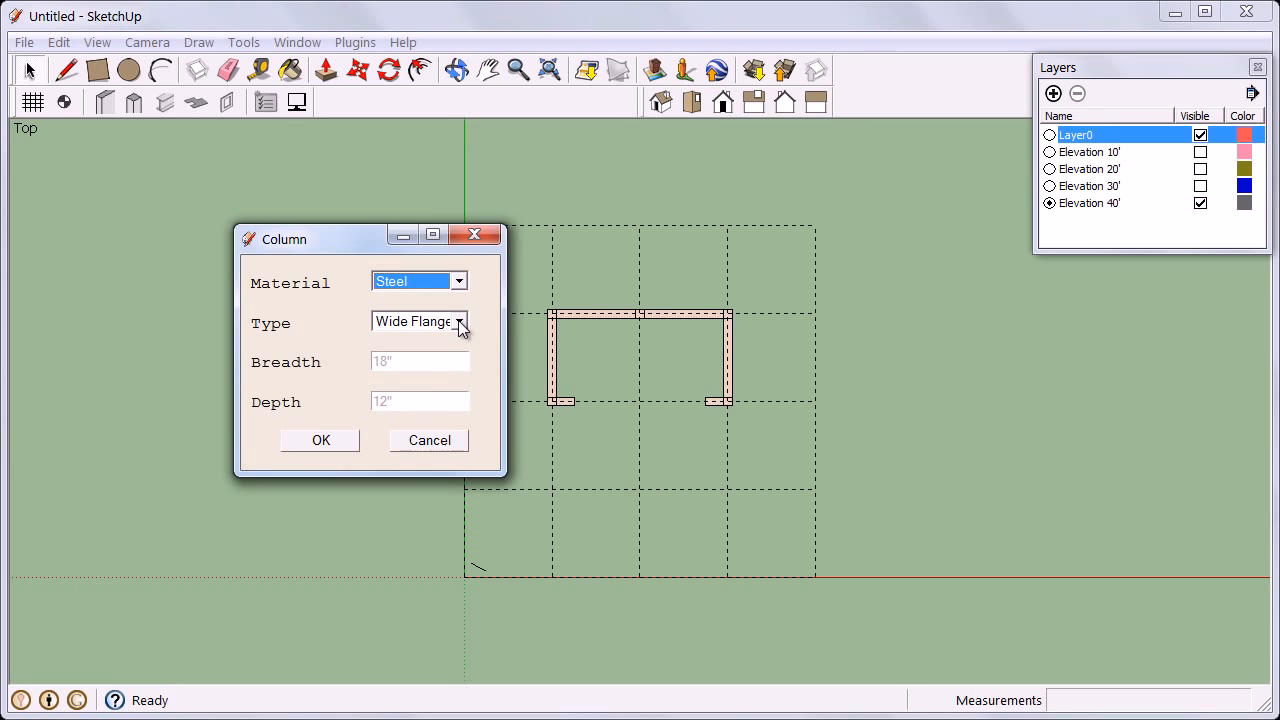
click(349, 450)
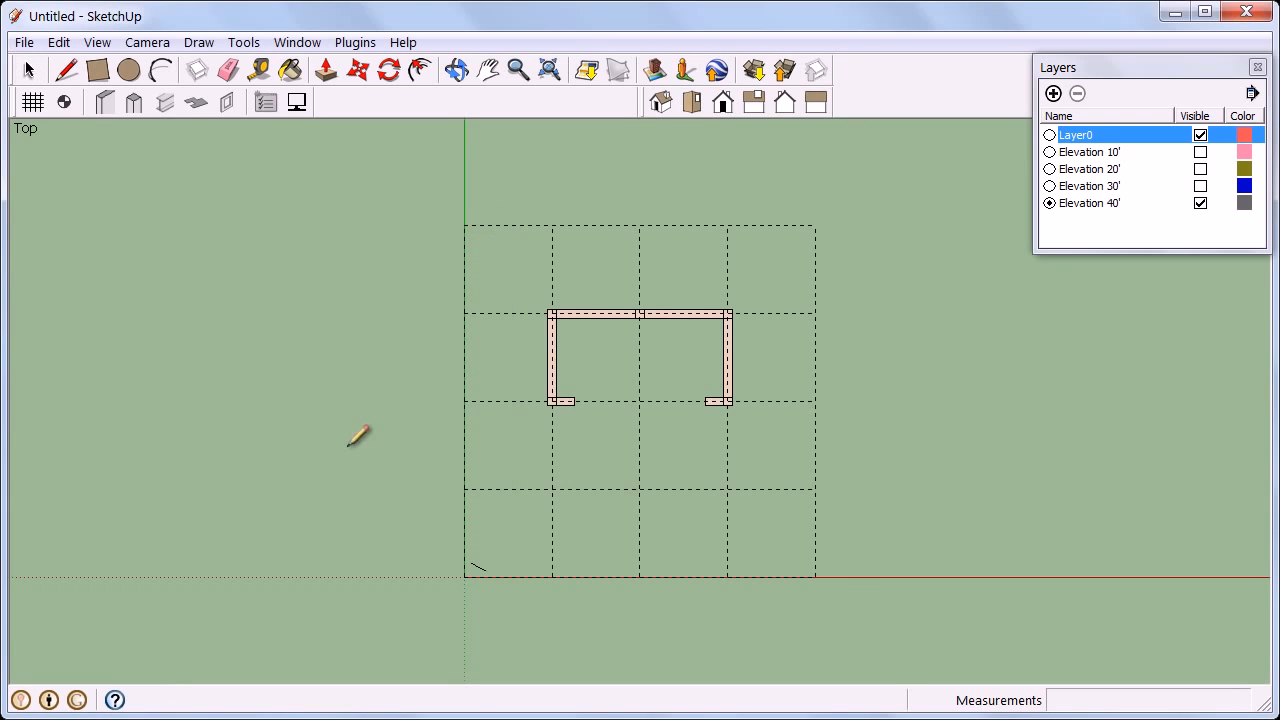
click(464, 401)
drag(413, 433, 856, 514)
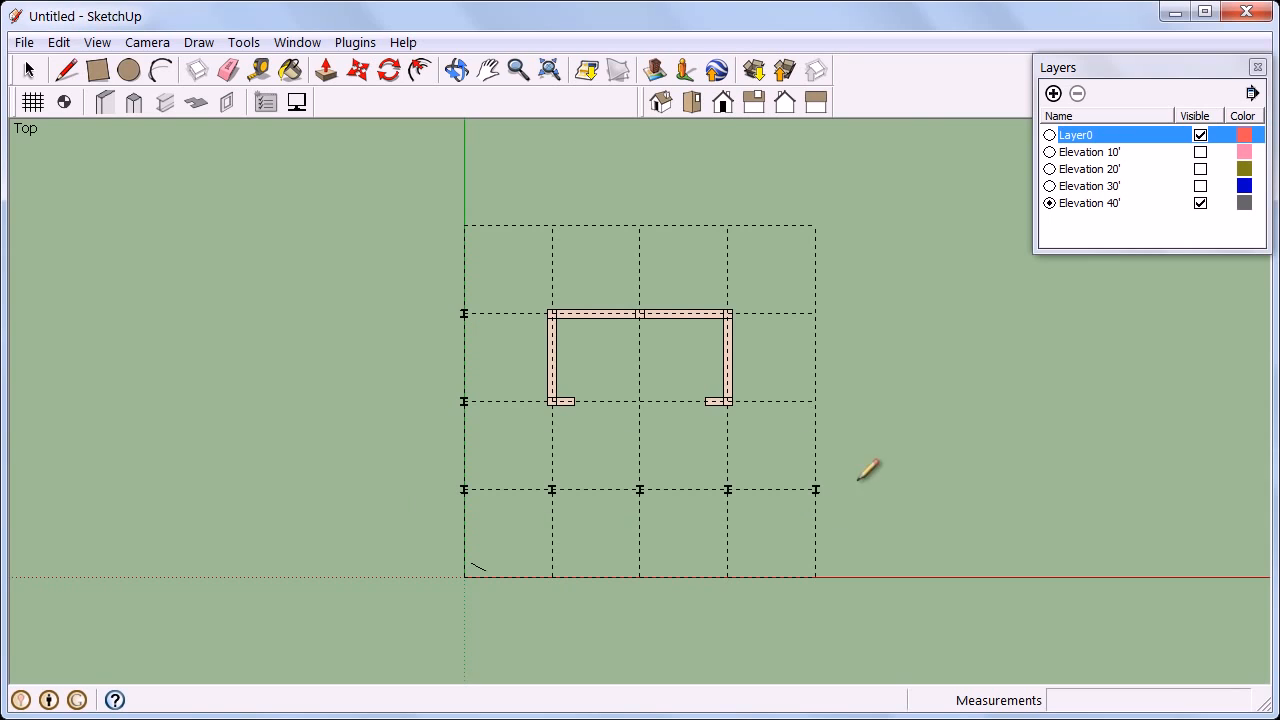
drag(857, 458, 785, 292)
click(640, 401)
Place steel wide-flange beams along the grid lines beside the core and across the lower bays.
click(166, 104)
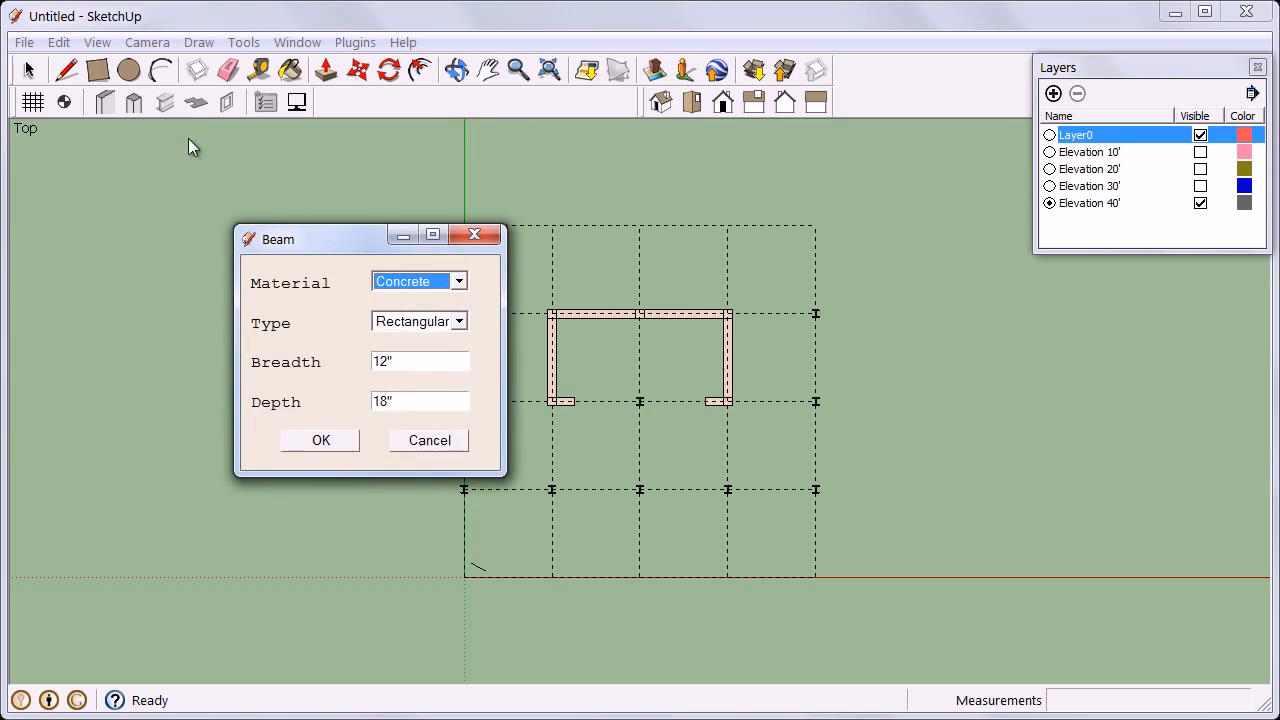
click(459, 281)
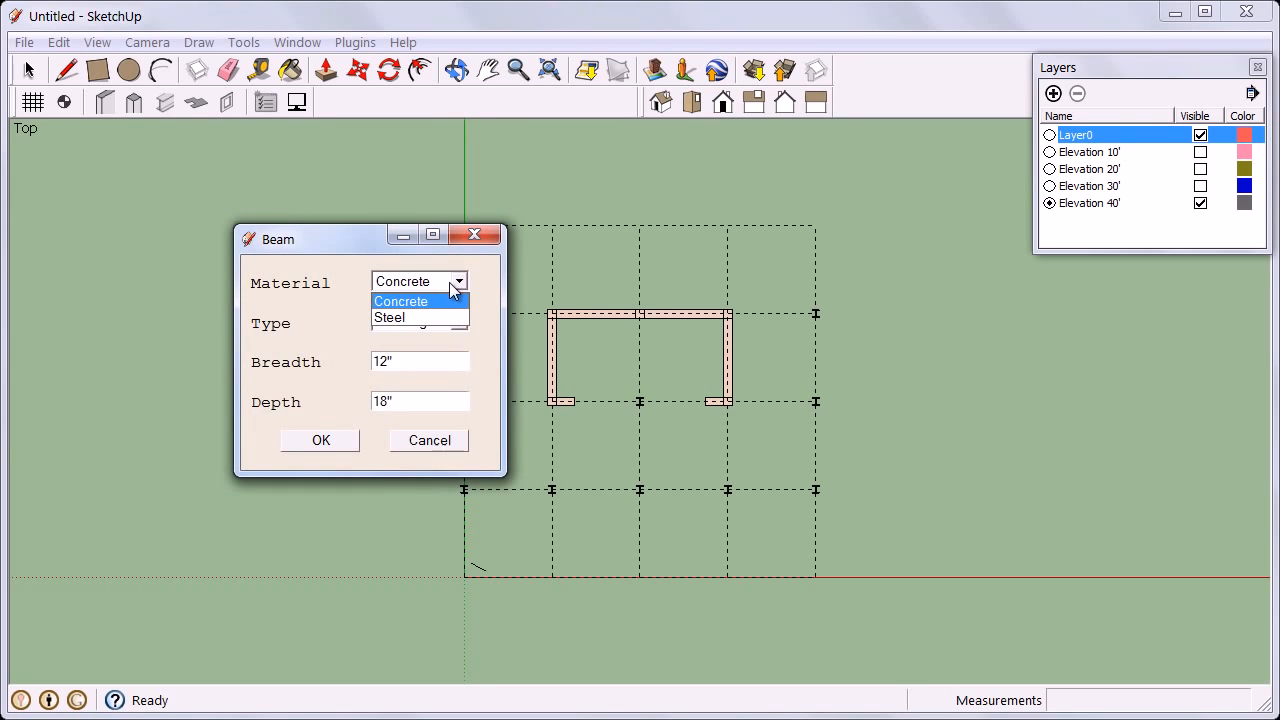
click(451, 316)
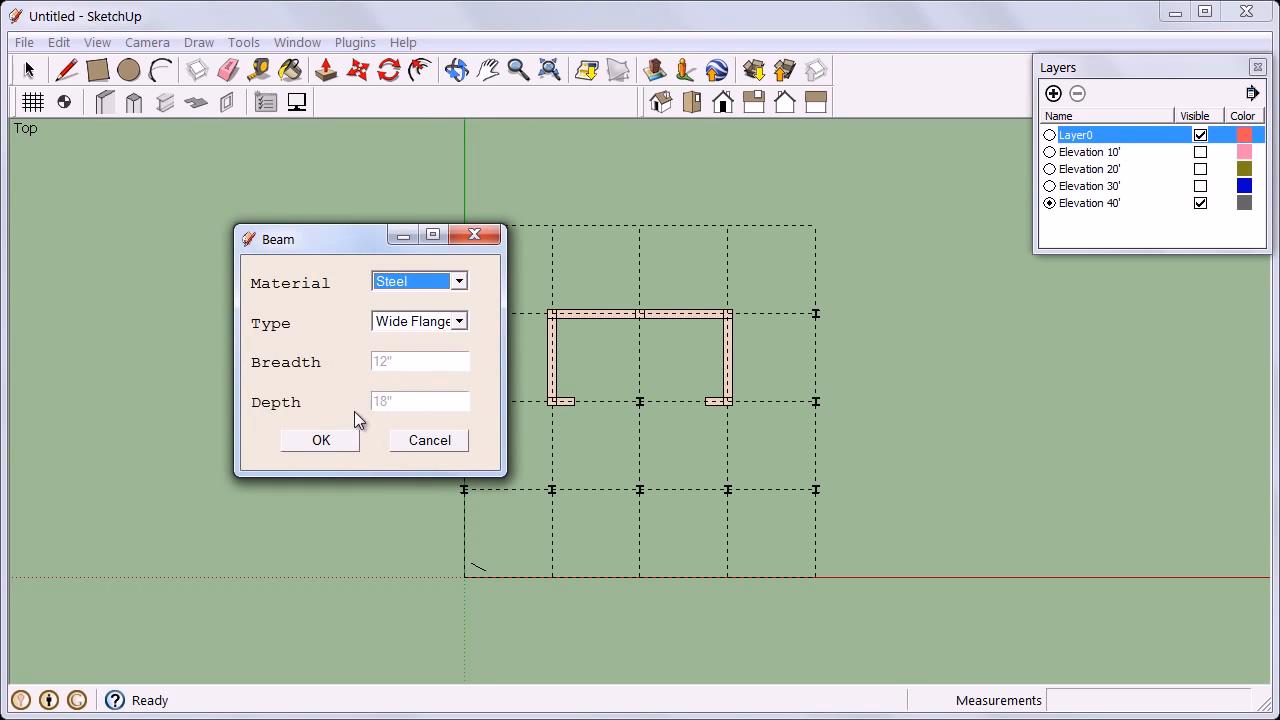
click(322, 440)
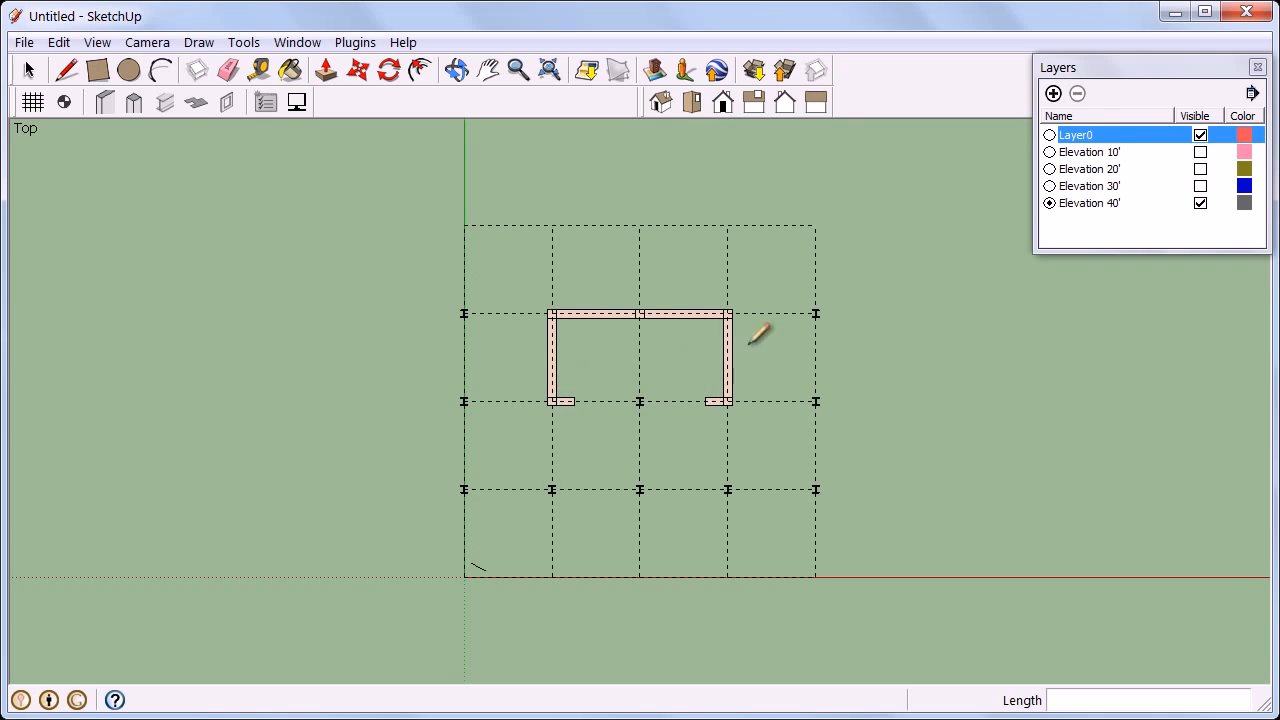
scroll(813, 316, up, 1)
click(815, 314)
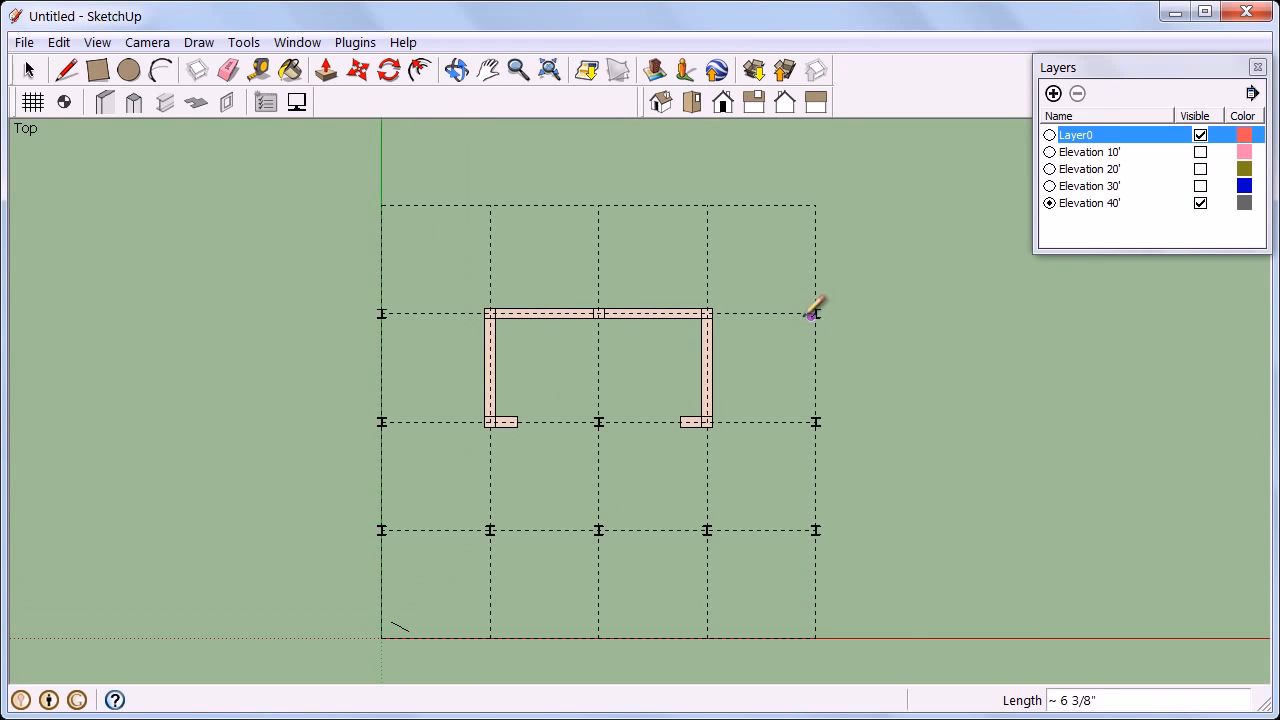
click(710, 314)
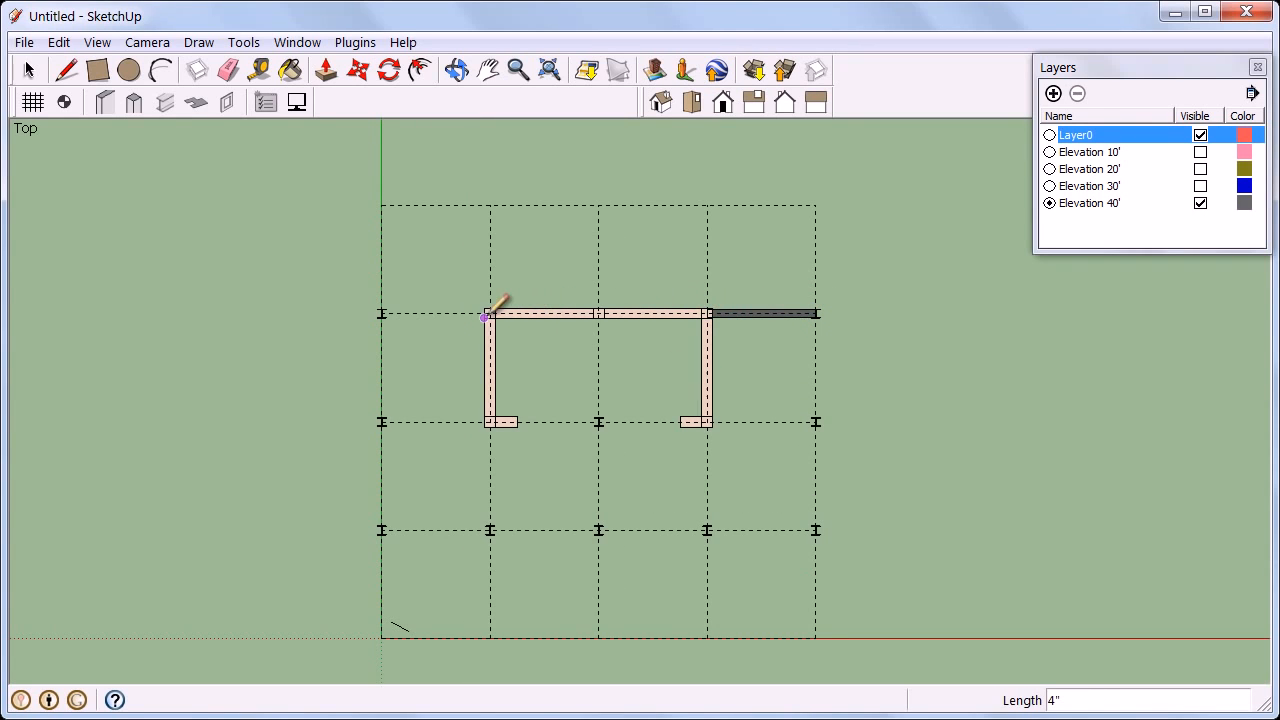
click(382, 314)
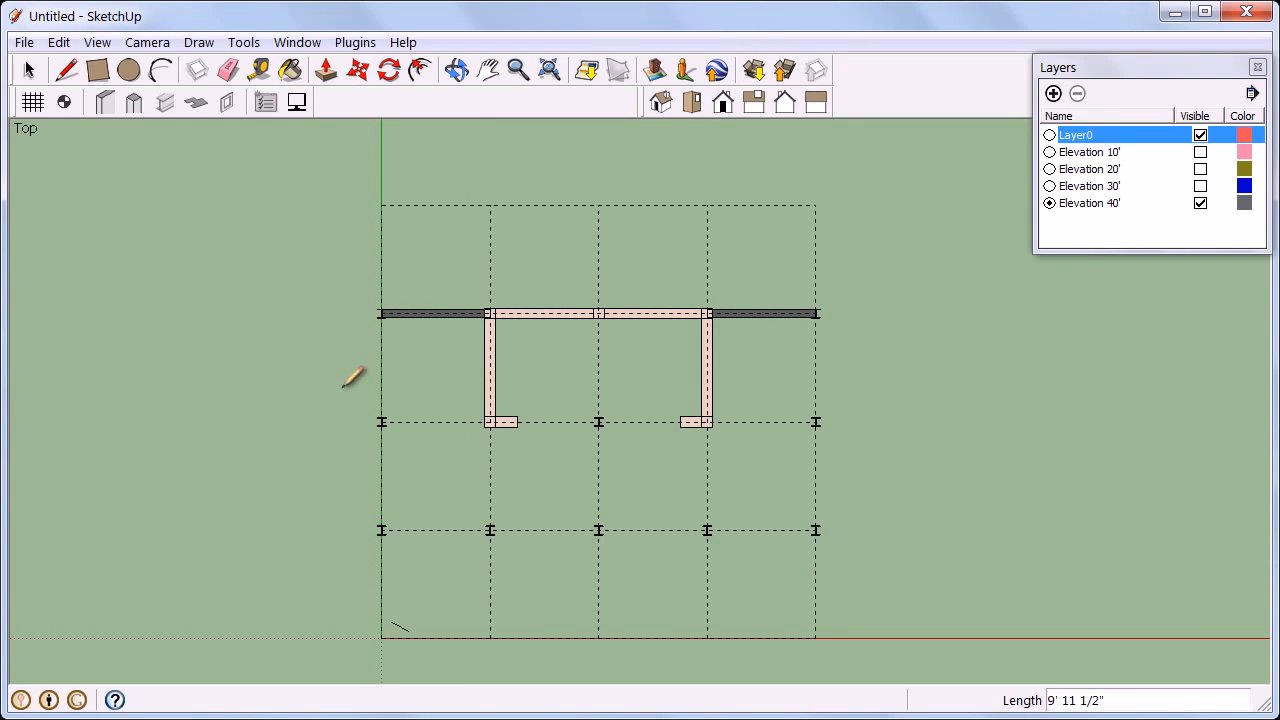
drag(336, 388, 834, 549)
click(815, 422)
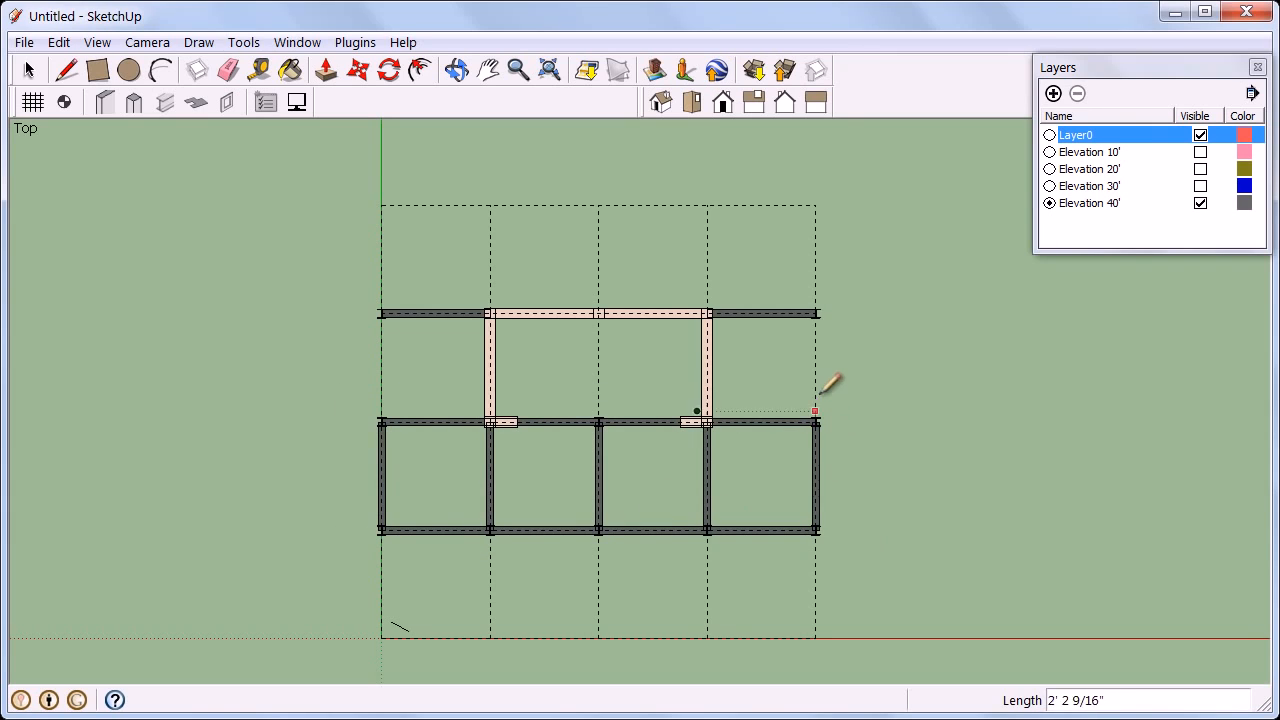
click(815, 313)
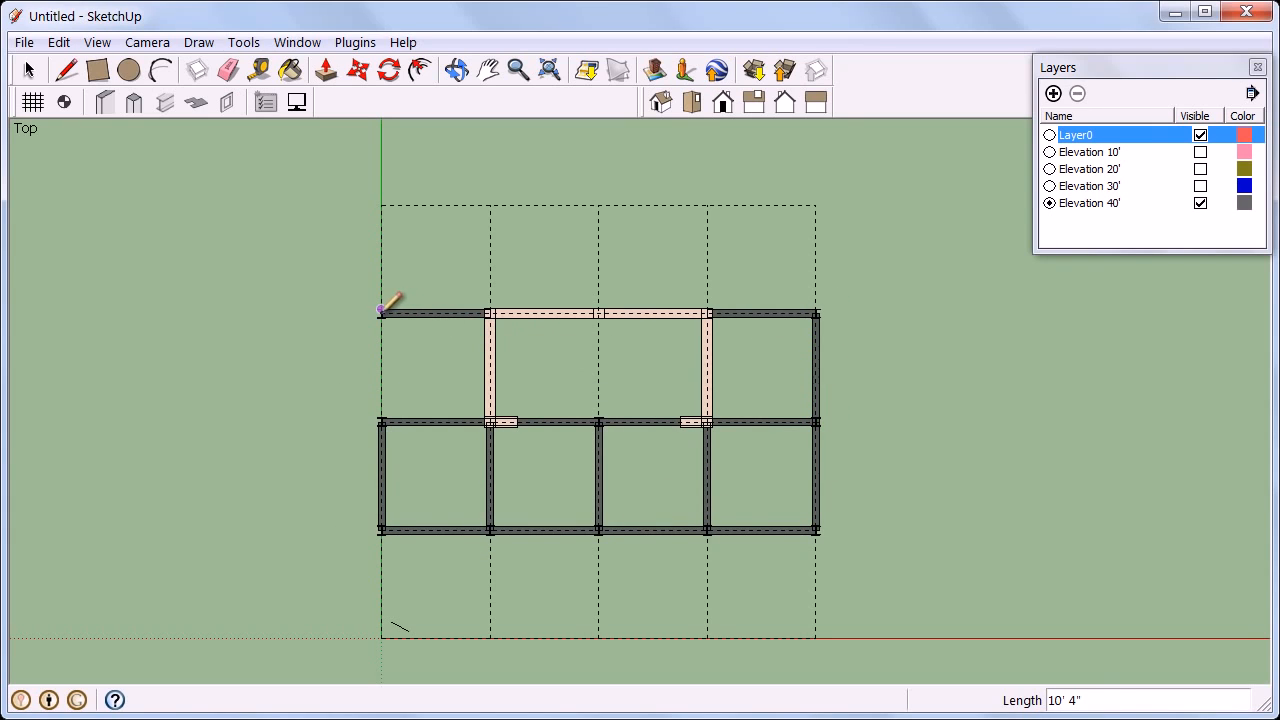
click(385, 421)
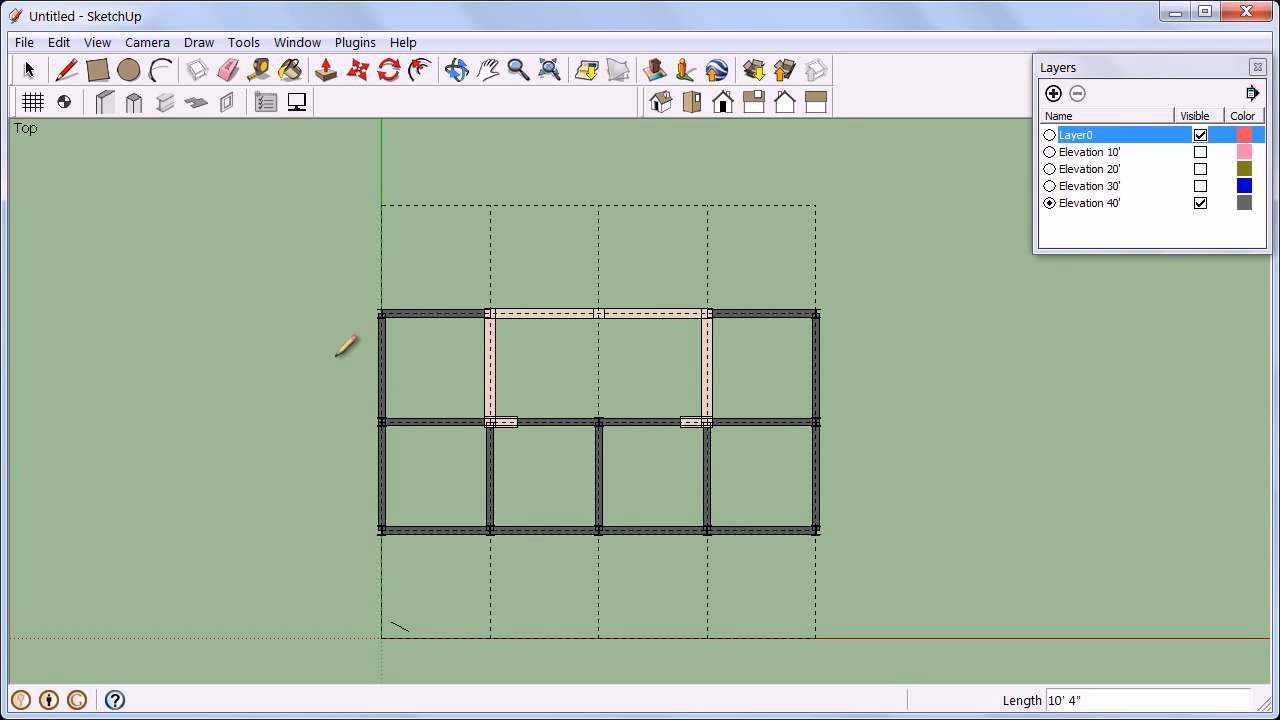
Create a slab on Elevation 40' by picking the four outer corners of the beam frame, keeping the 12" offset.
click(199, 105)
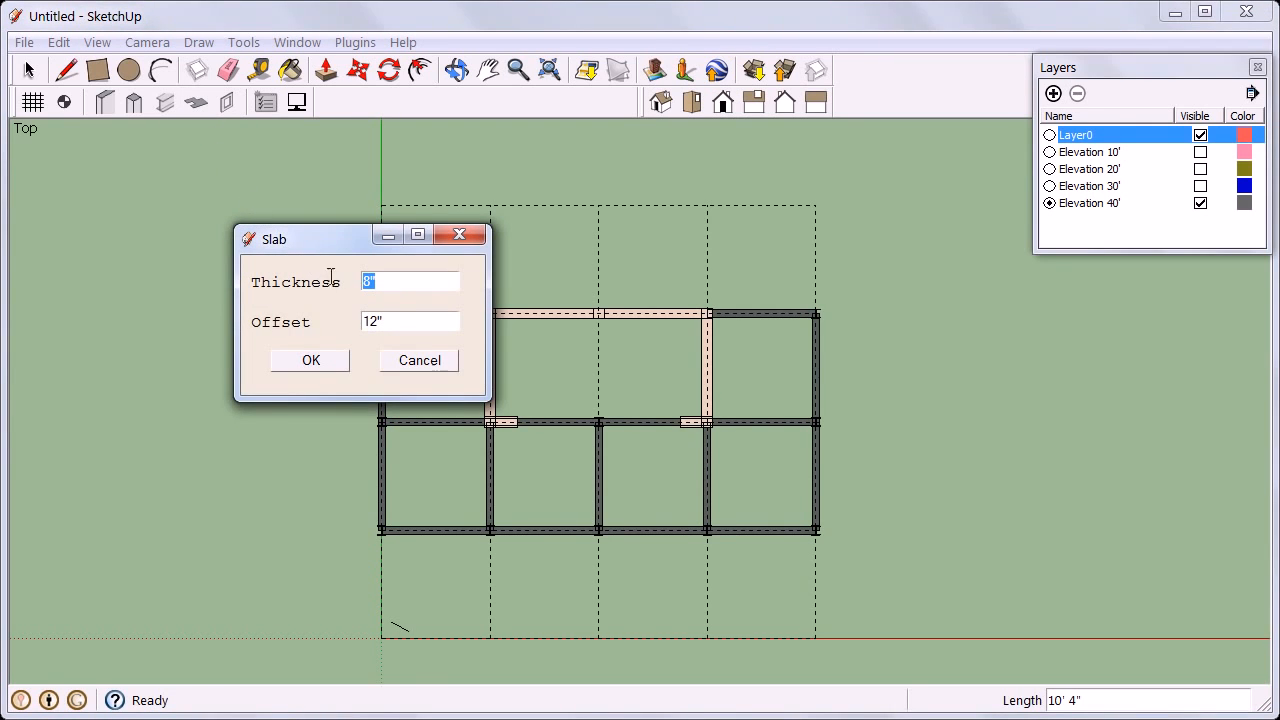
drag(400, 320, 358, 320)
click(311, 361)
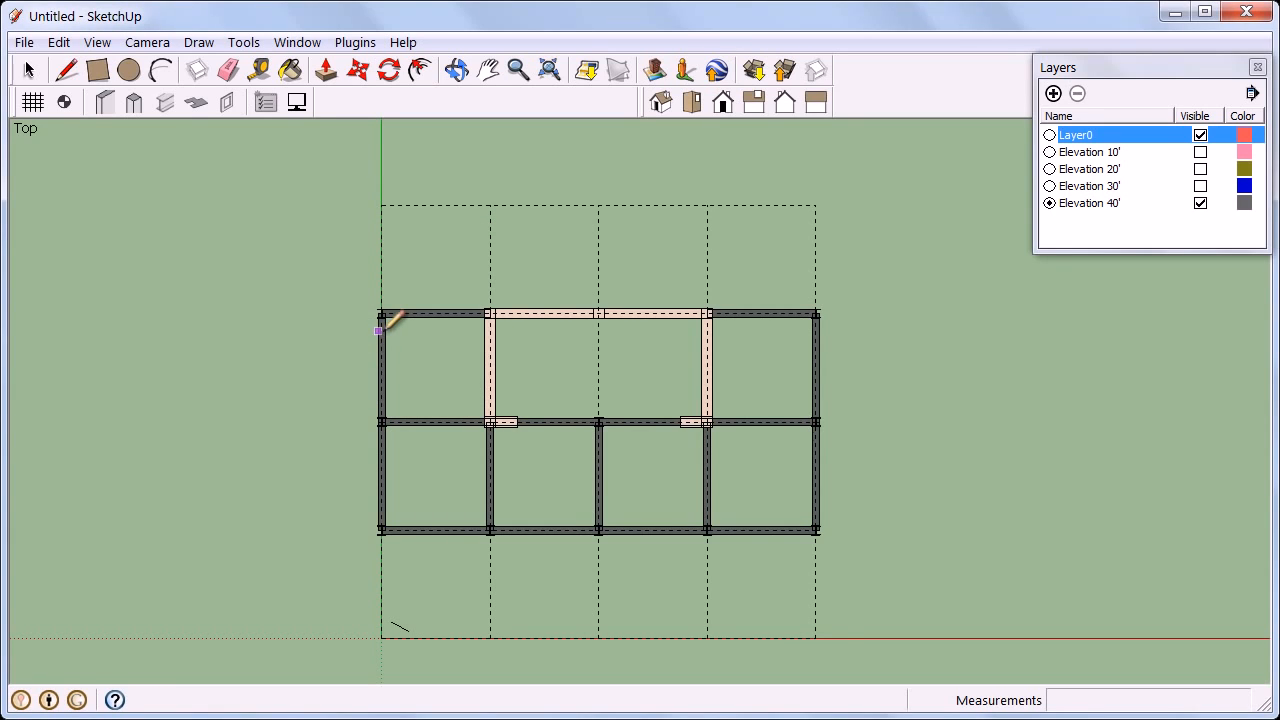
click(381, 312)
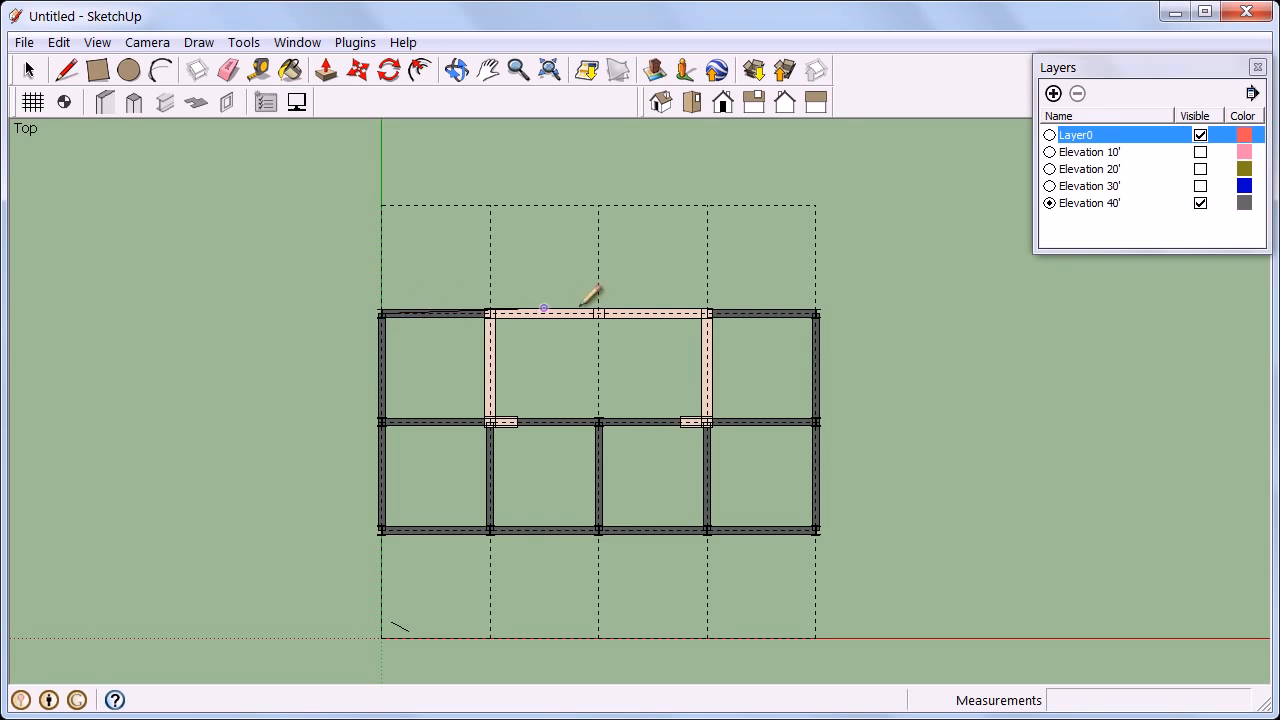
scroll(816, 312, up, 1)
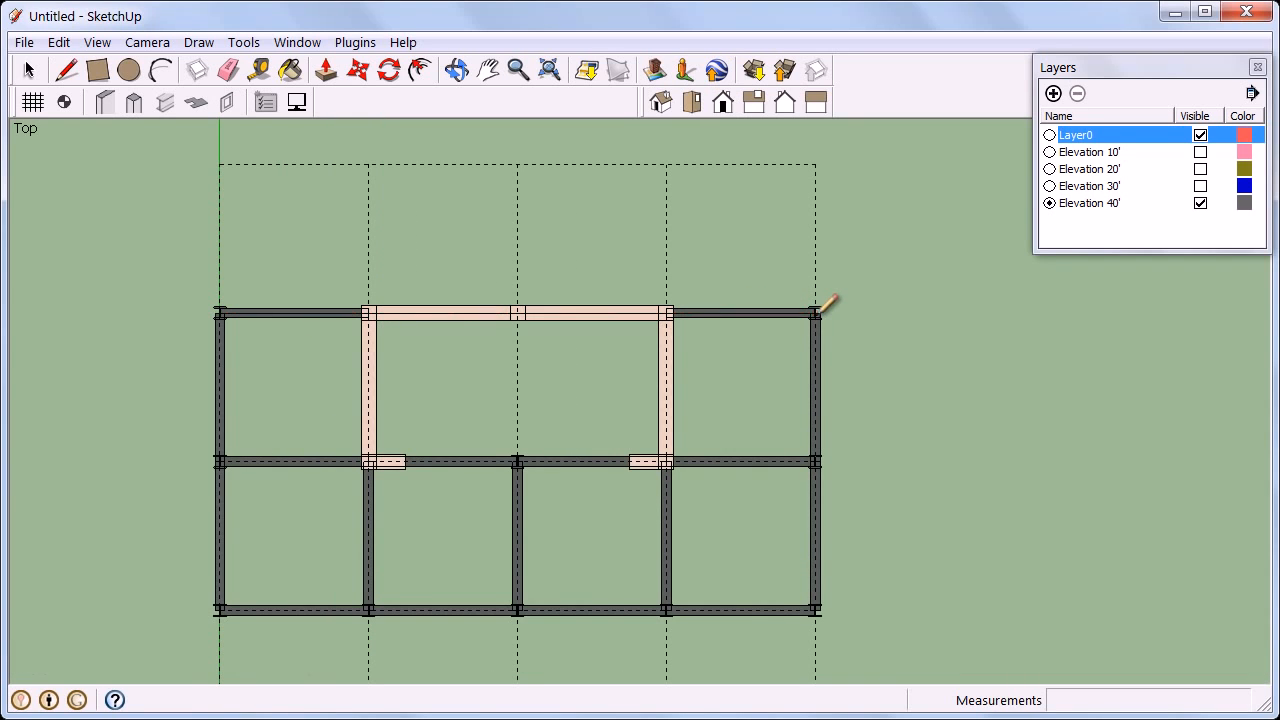
click(816, 312)
click(816, 610)
click(220, 610)
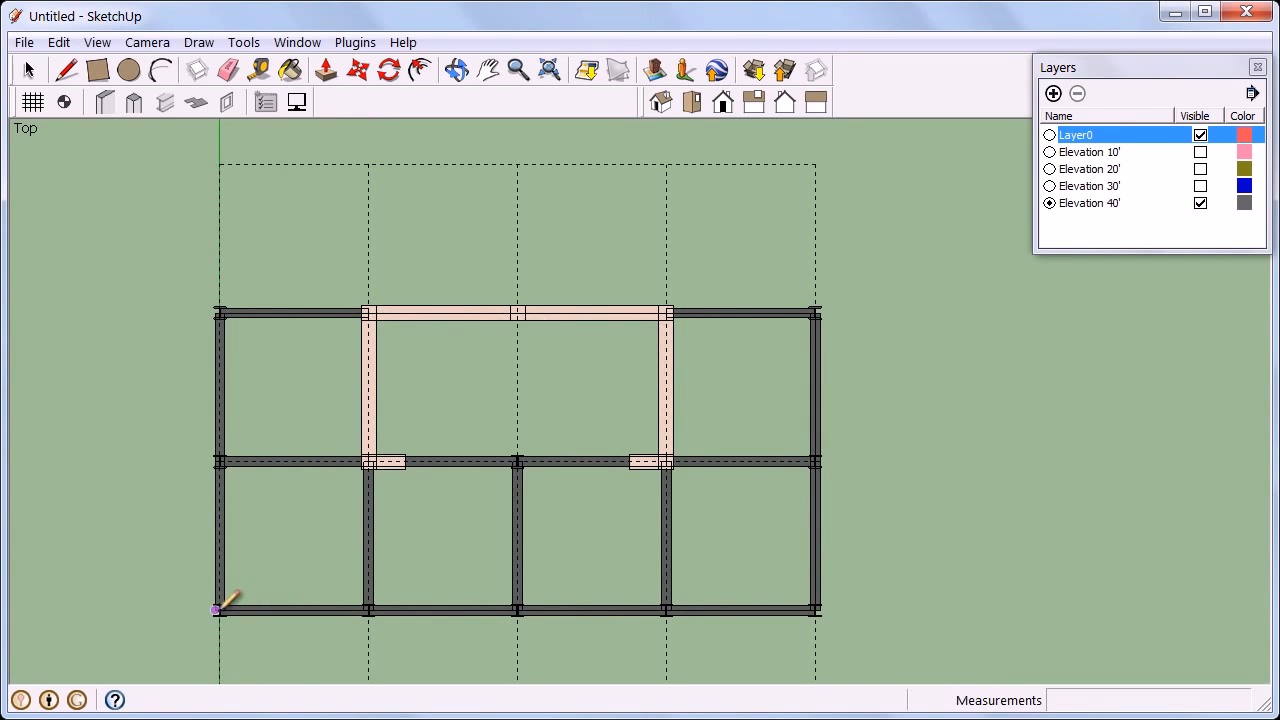
click(219, 316)
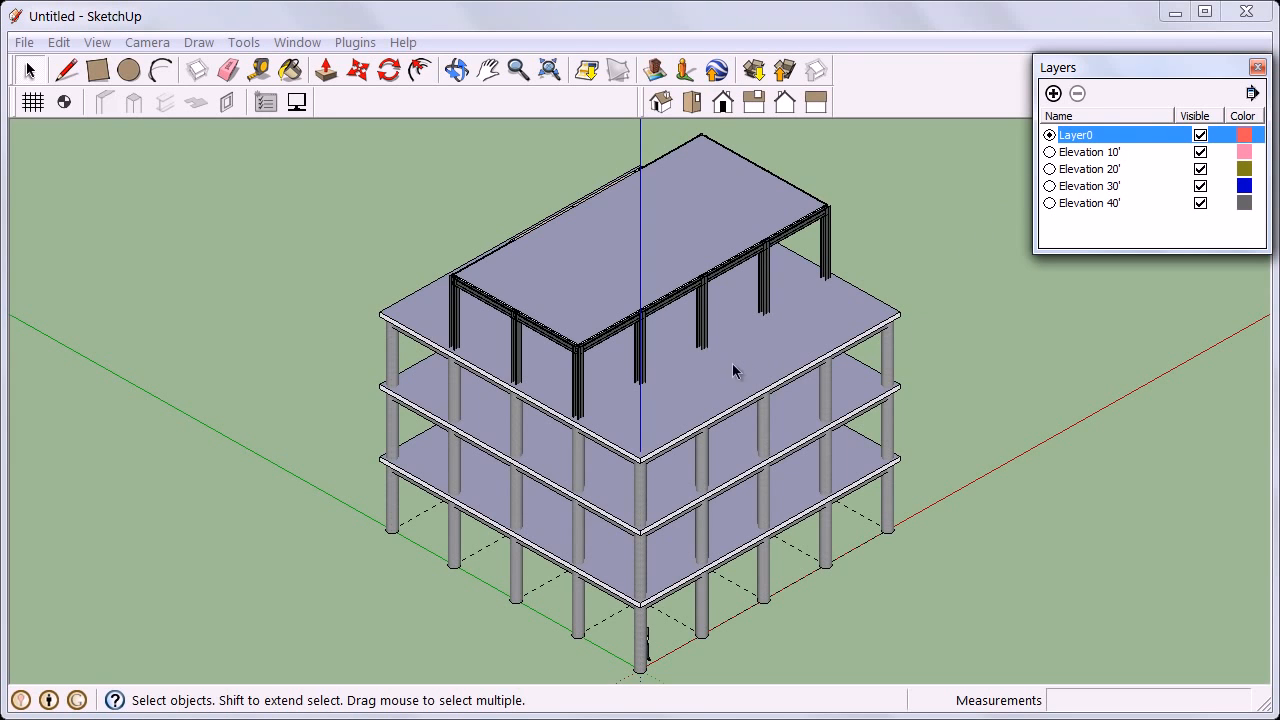
Select the top slab and inspect the new steel frame and slab in 3D from close up and afar.
click(605, 352)
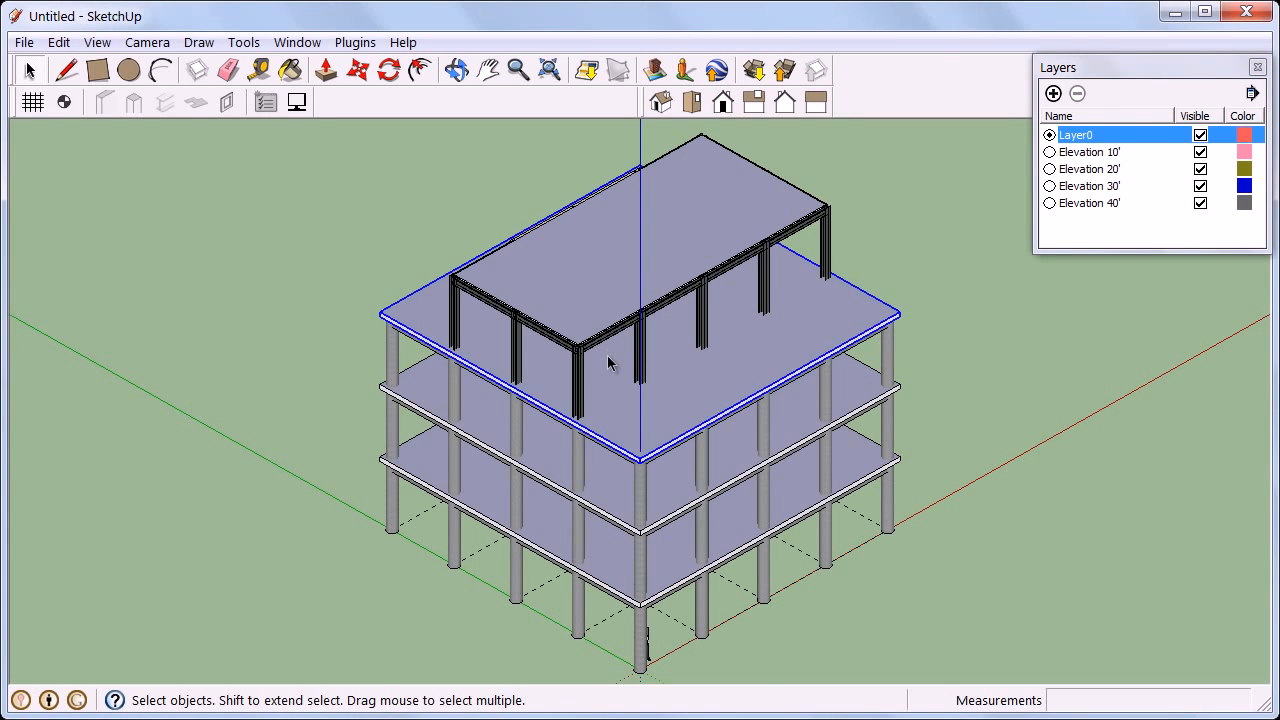
scroll(603, 350, up, 5)
scroll(570, 365, up, 2)
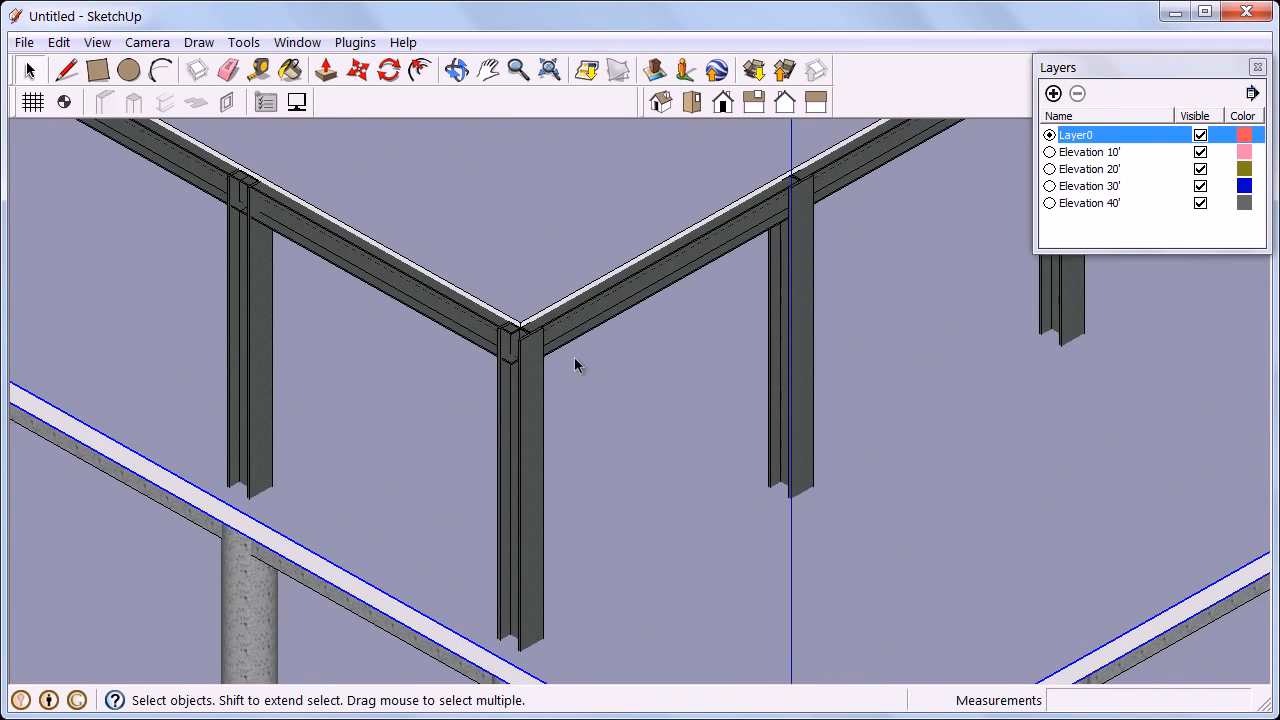
mouse_move(615, 383)
middle_down()
mouse_move(607, 344)
mouse_move(615, 393)
middle_up()
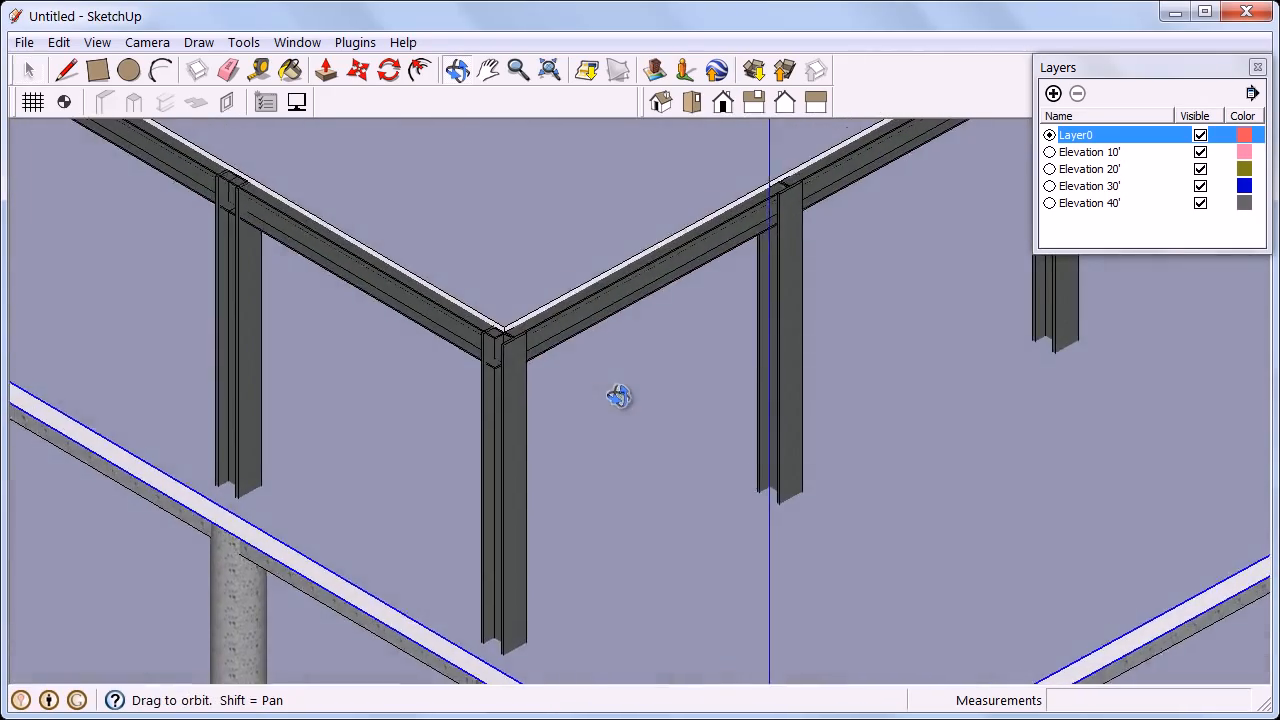
scroll(611, 392, down, 3)
scroll(611, 388, down, 5)
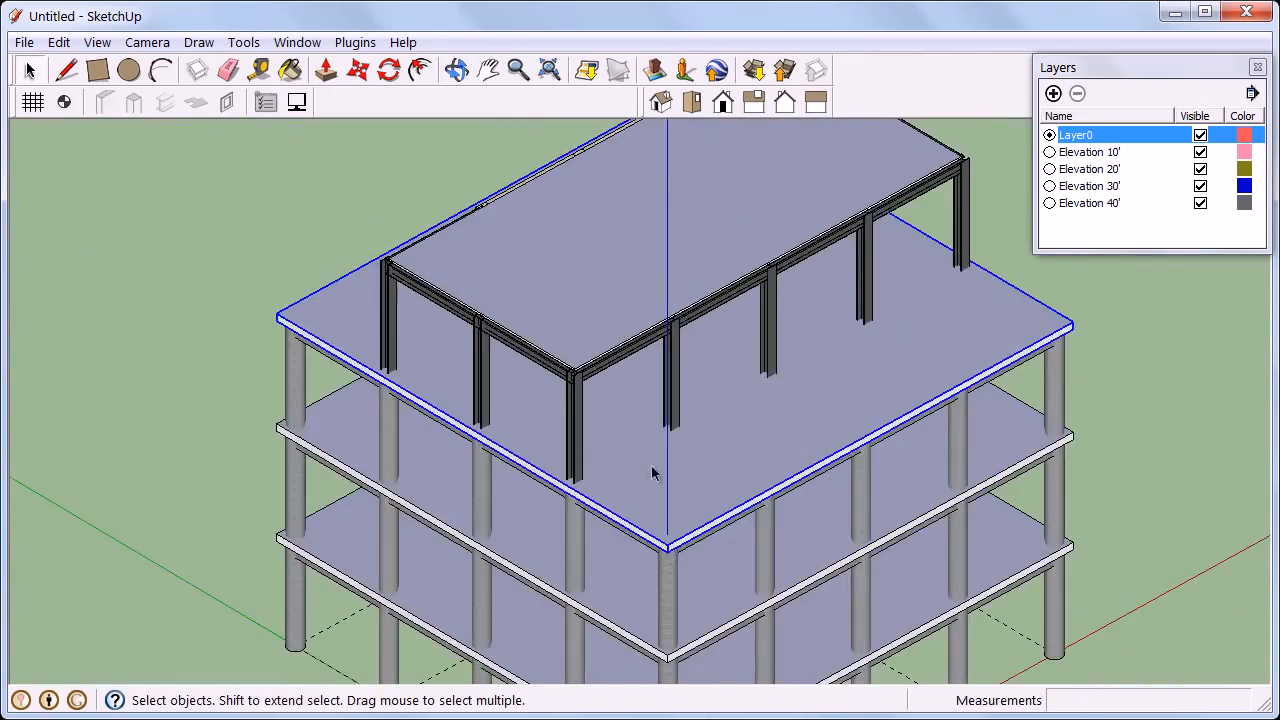
middle_drag(744, 630, 674, 546)
scroll(820, 455, up, 4)
scroll(674, 546, down, 2)
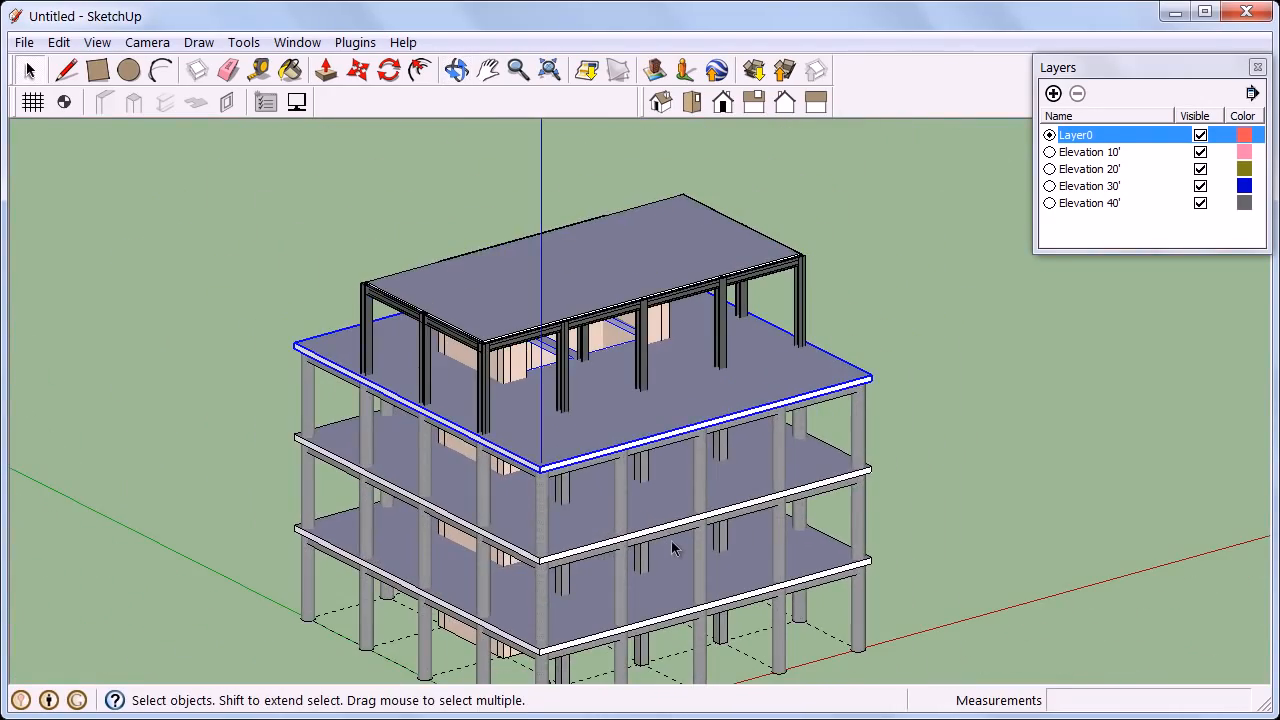
scroll(690, 412, down, 2)
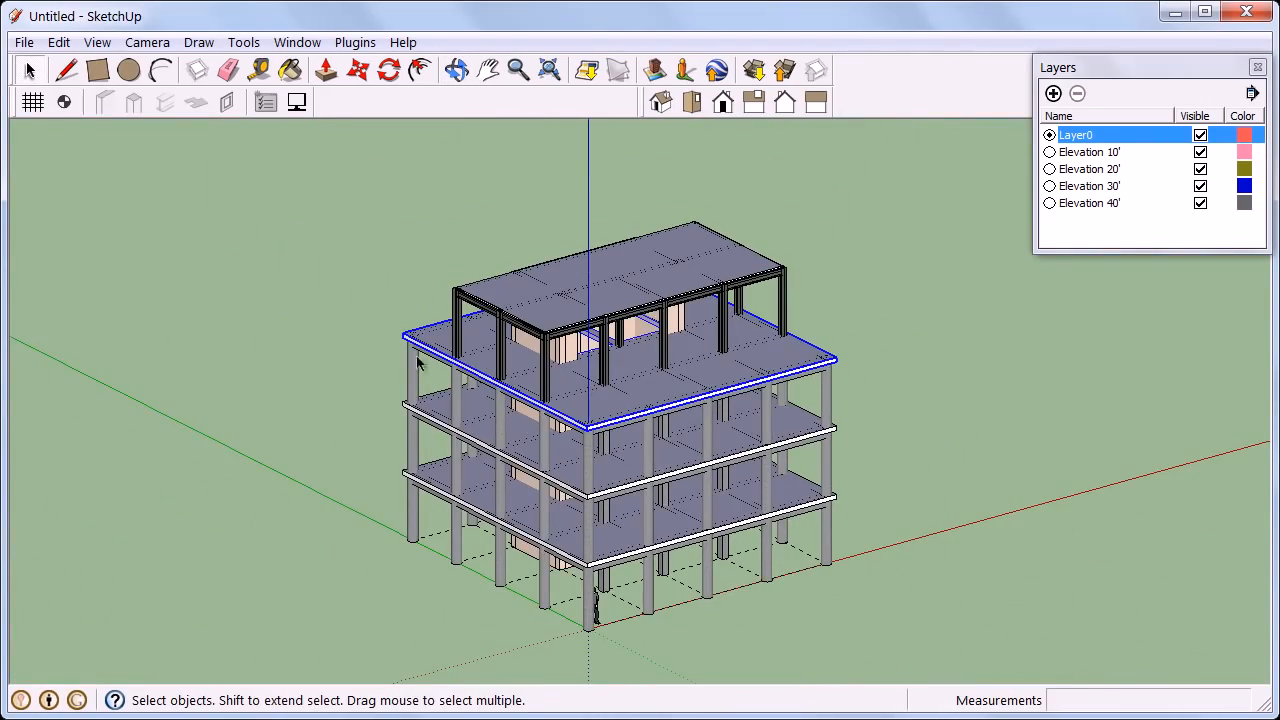
Turn off Render Materials in Display Options and orbit to view the whole building.
click(298, 102)
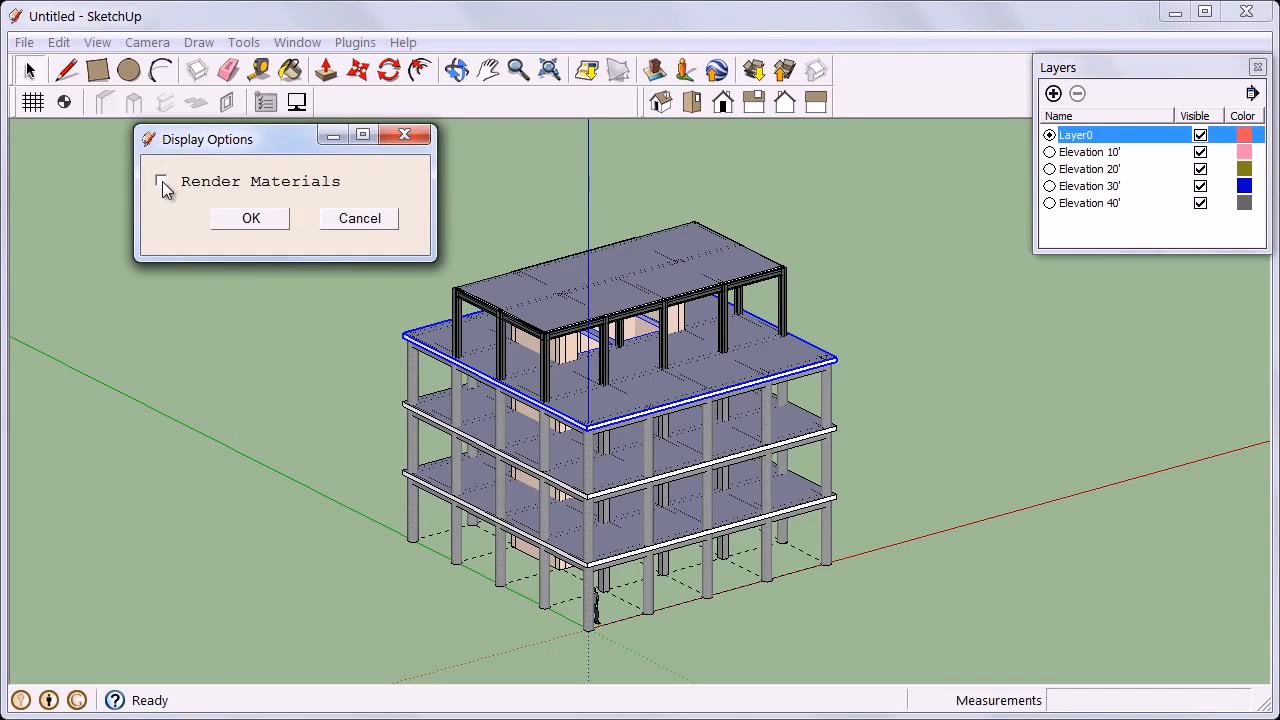
click(251, 220)
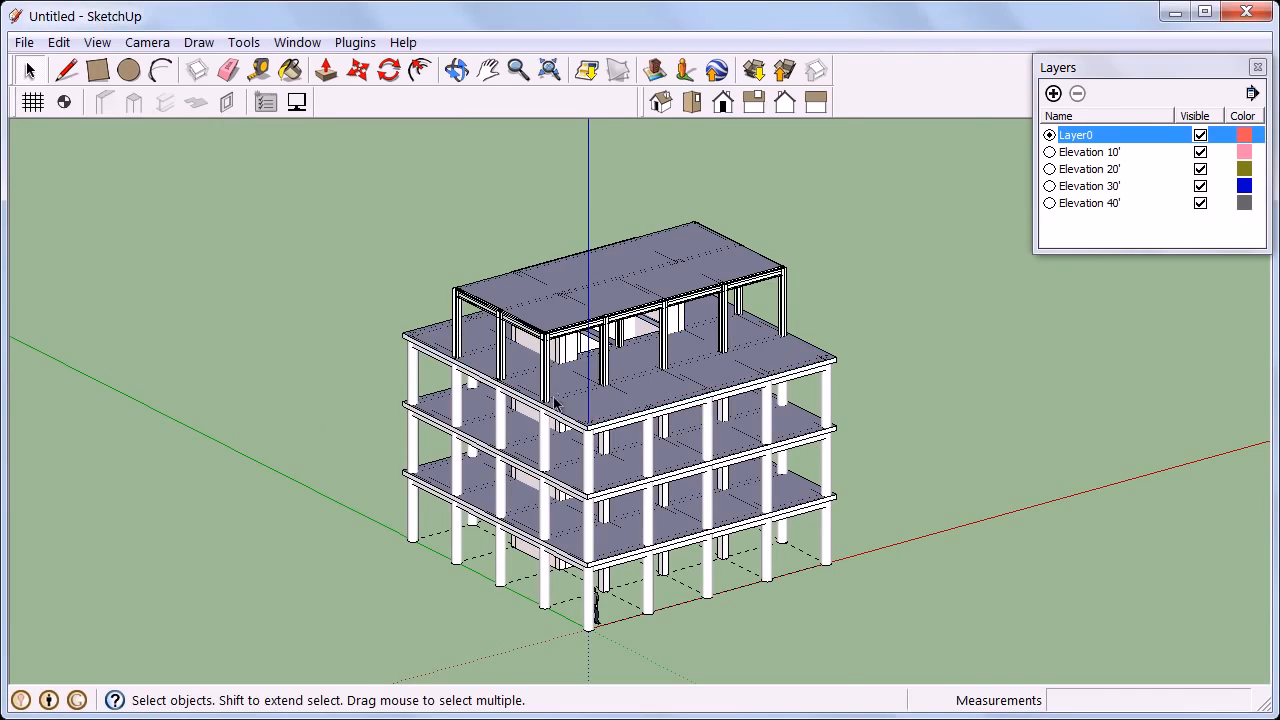
scroll(613, 450, up, 3)
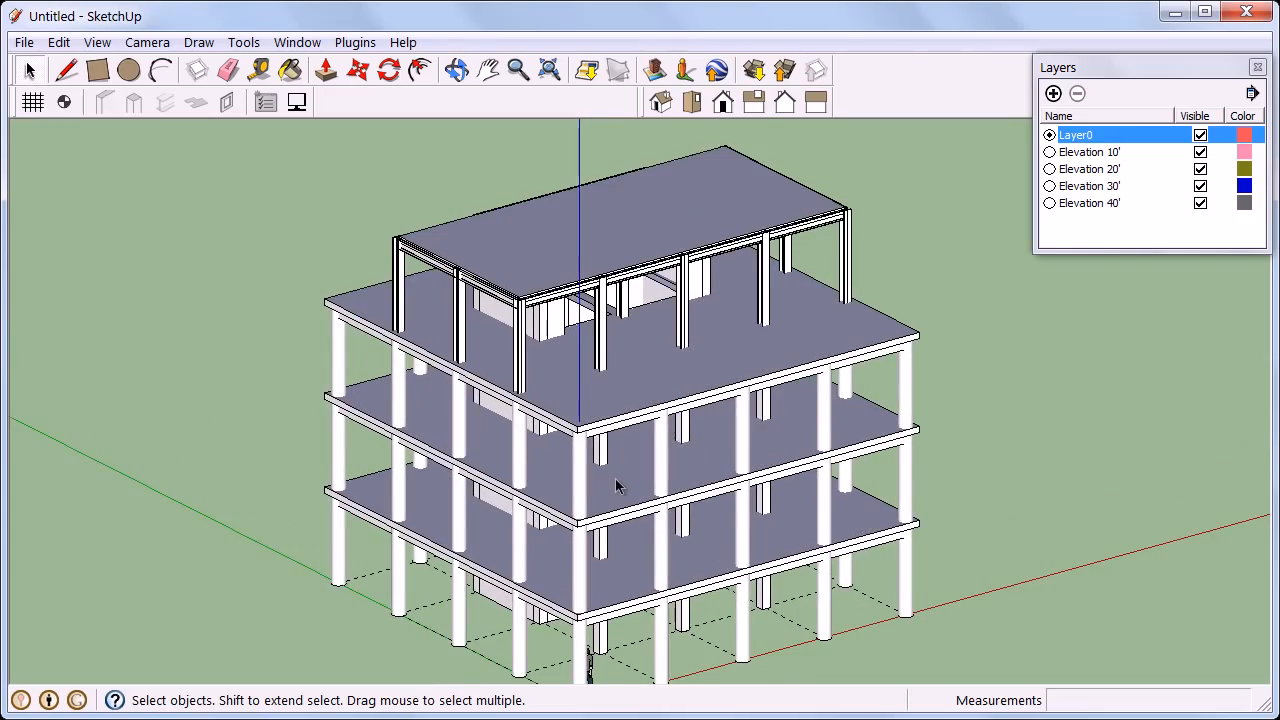
scroll(616, 486, up, 1)
middle_drag(618, 484, 753, 440)
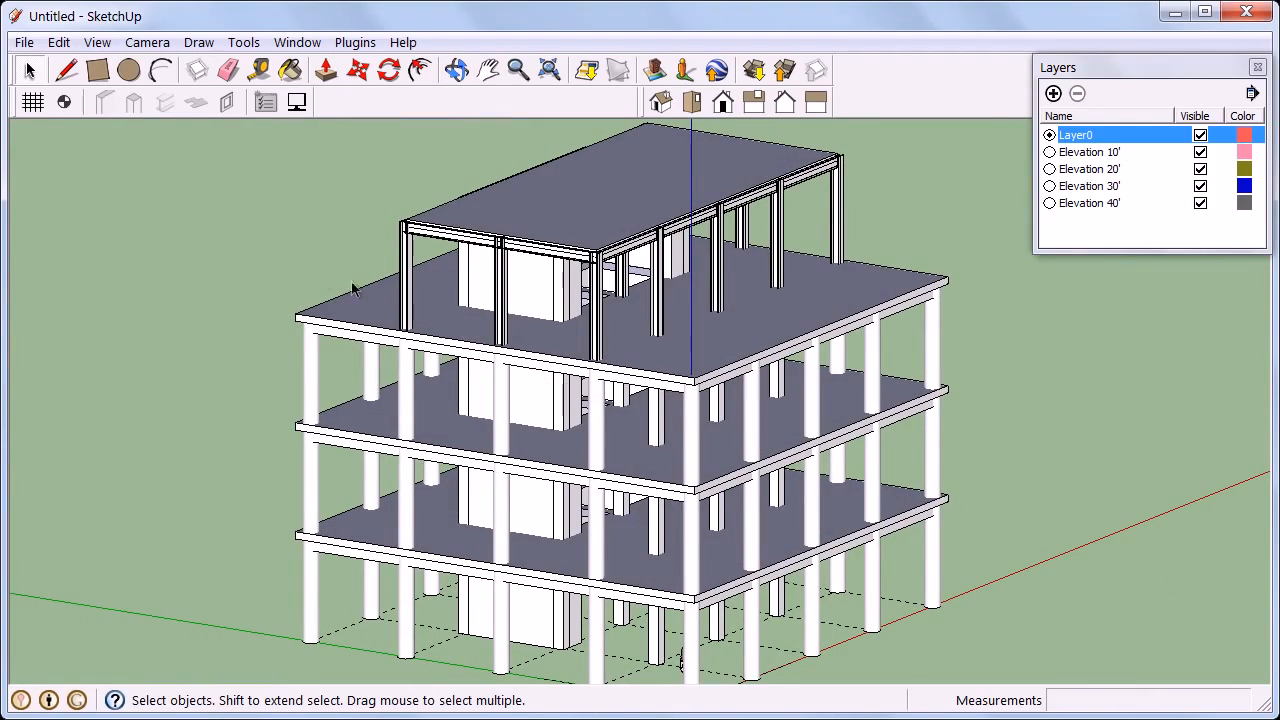
Save the model as BasicTutorial, replacing the existing file.
click(24, 42)
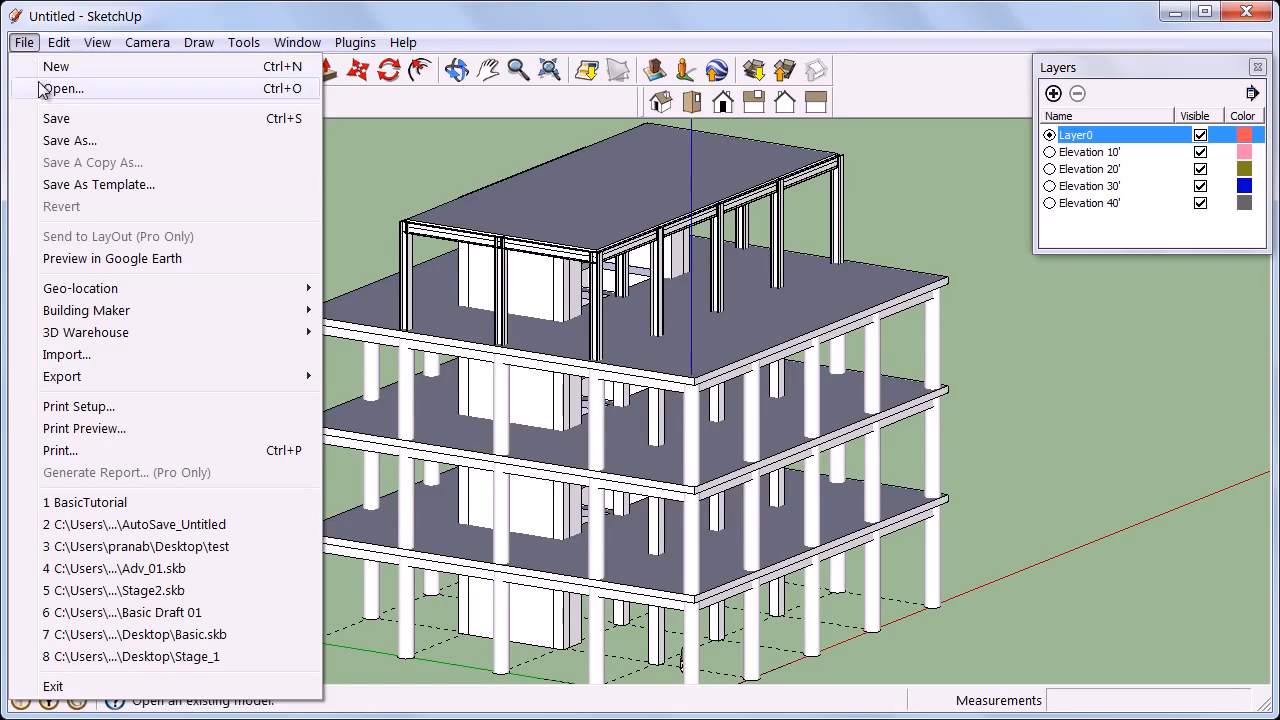
click(56, 116)
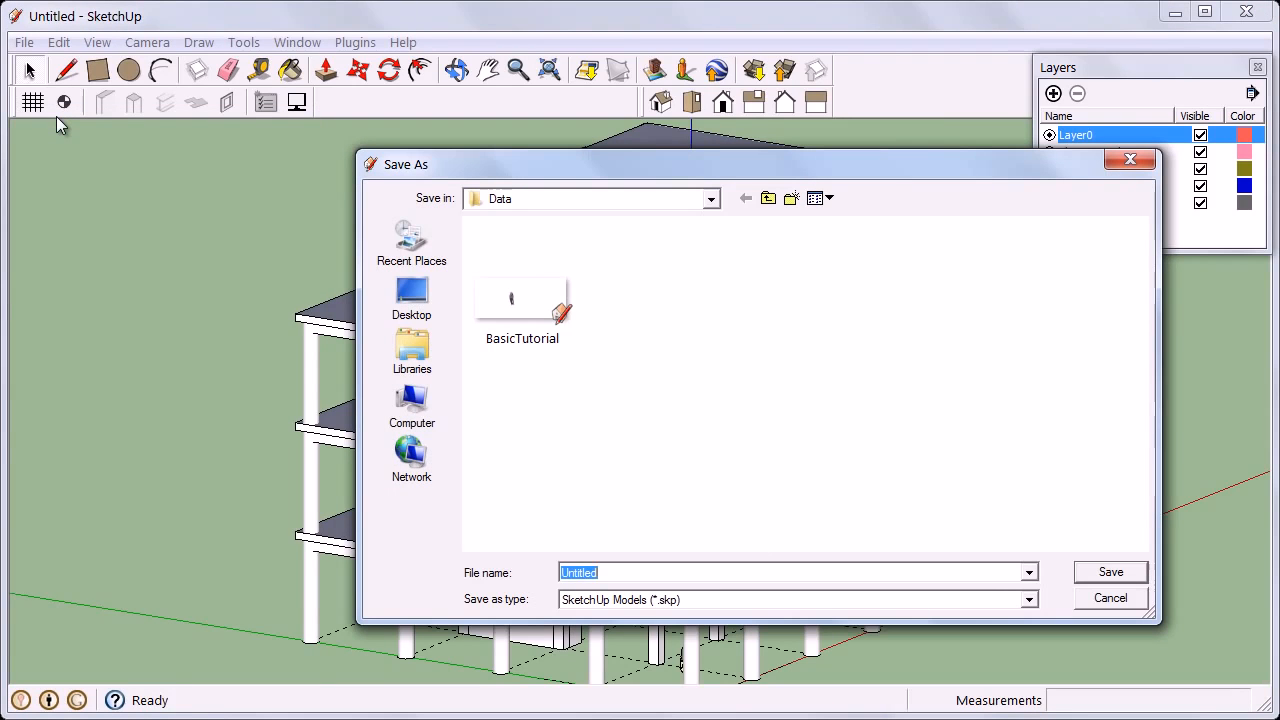
click(497, 298)
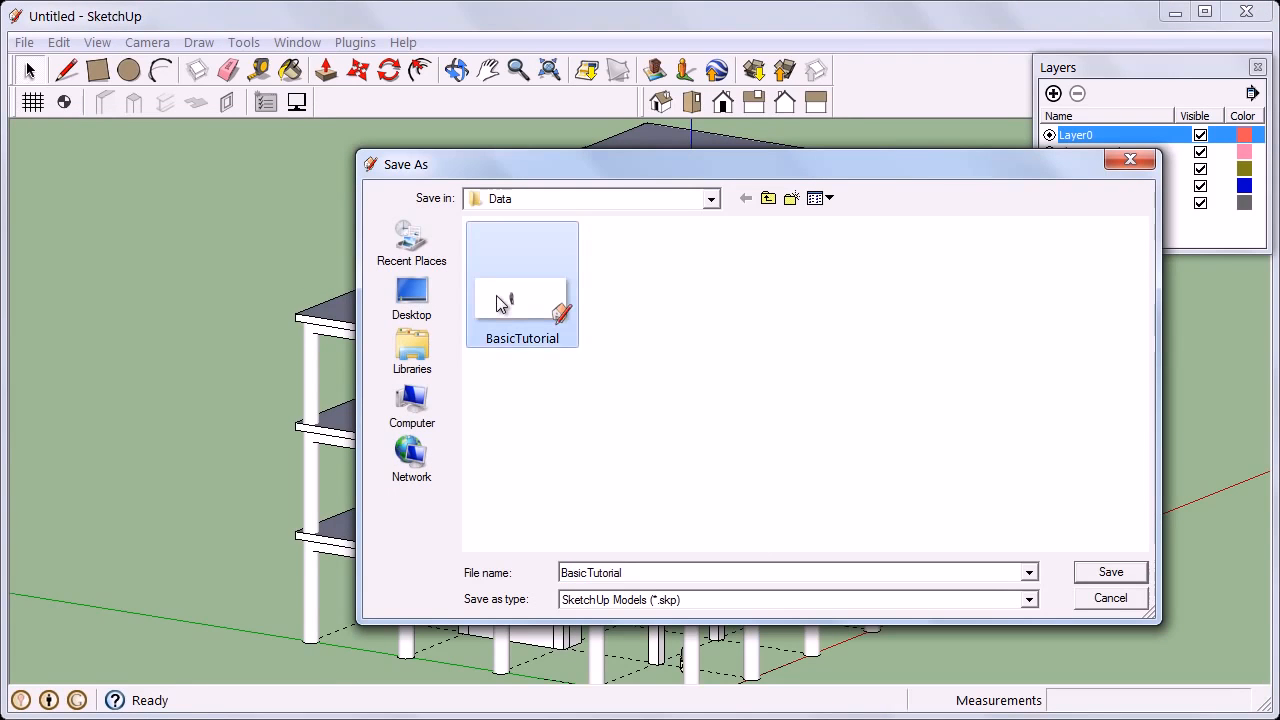
click(1110, 571)
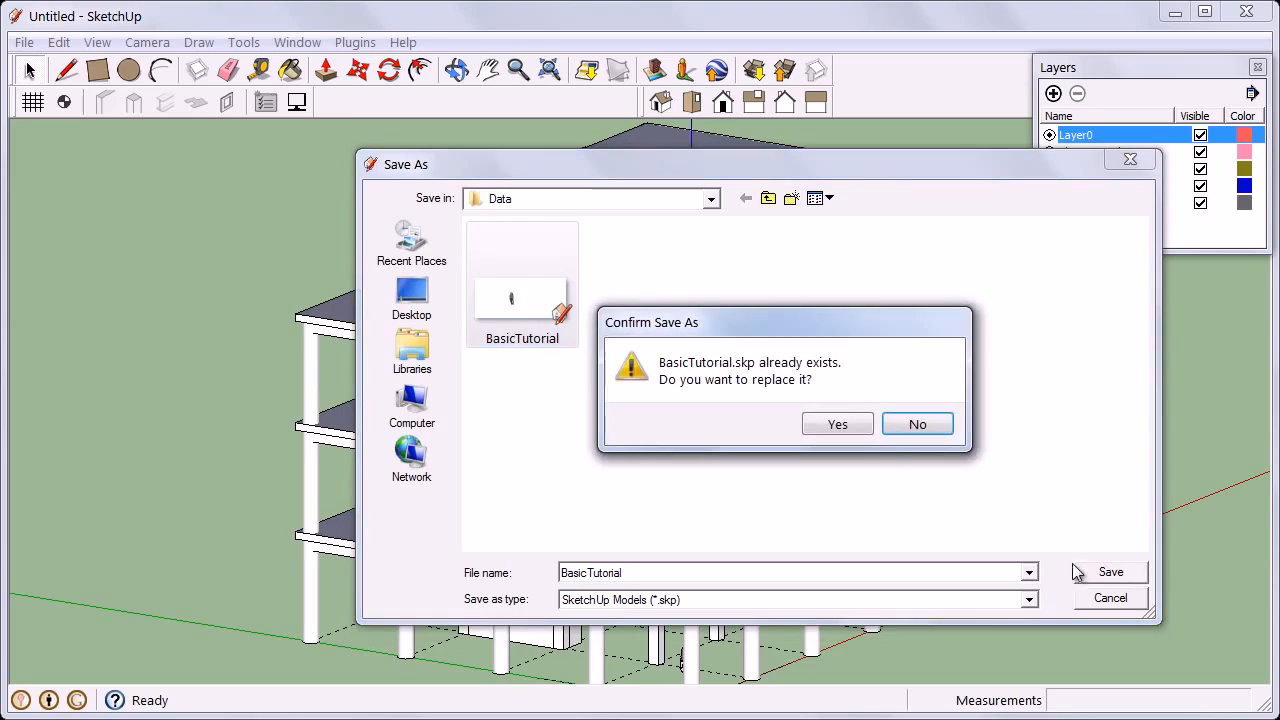
click(852, 425)
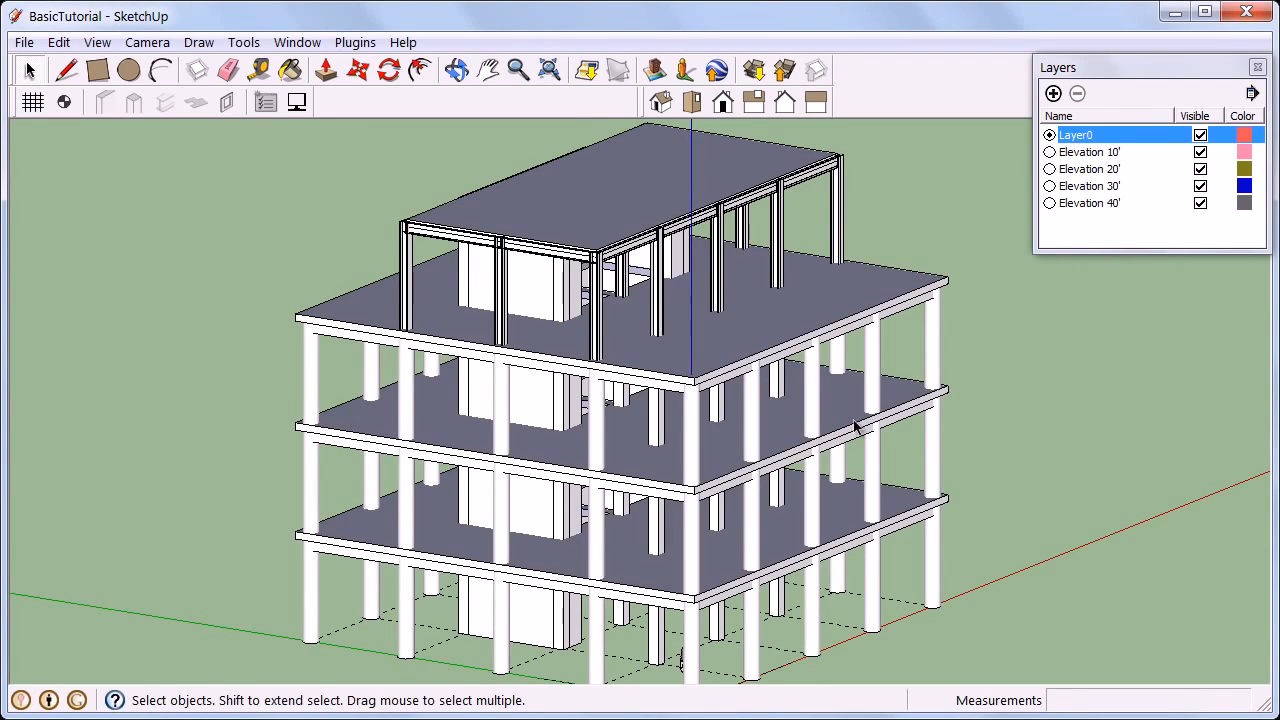
Start a new model, then reopen BasicTutorial without saving changes to the untitled one.
click(24, 42)
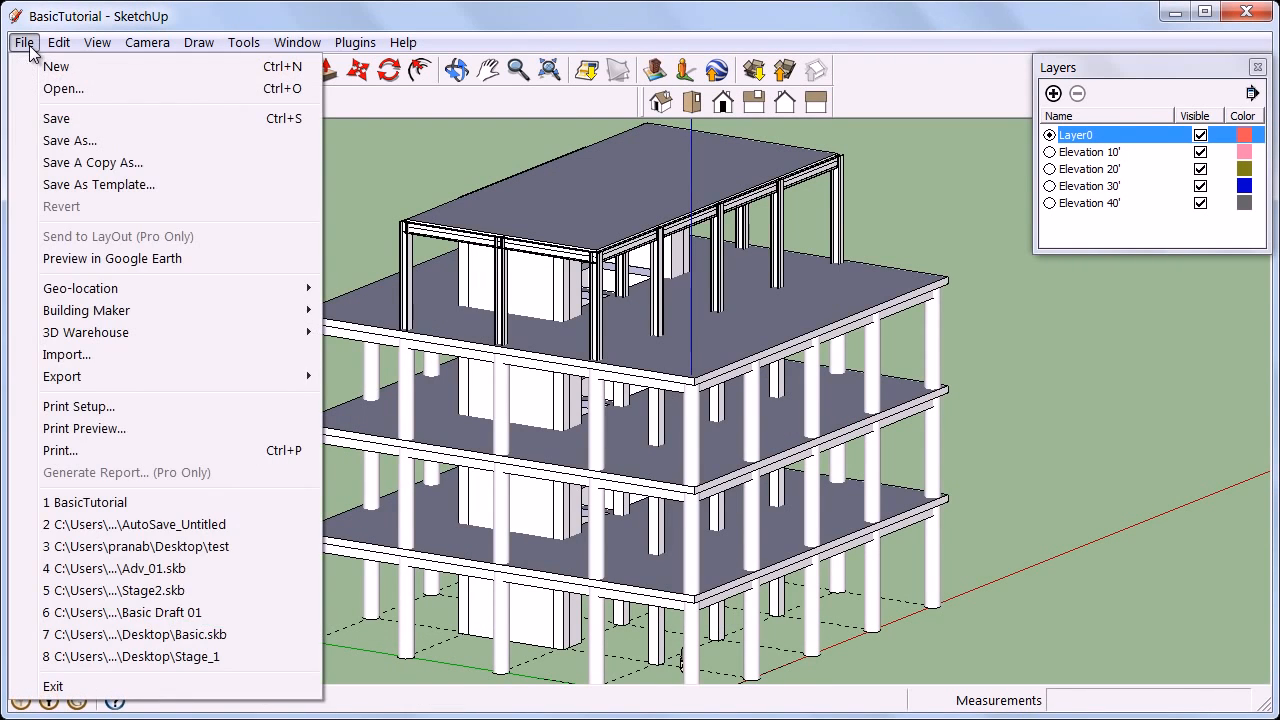
click(45, 63)
click(24, 42)
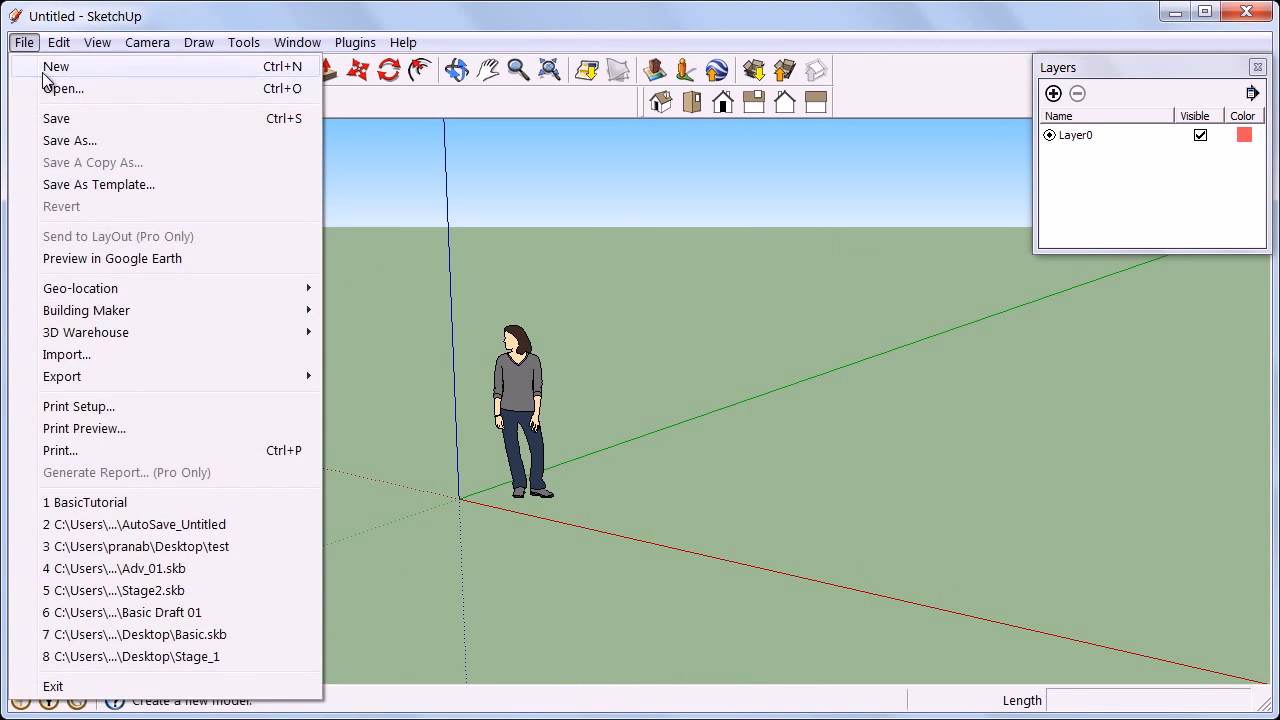
click(45, 86)
click(439, 300)
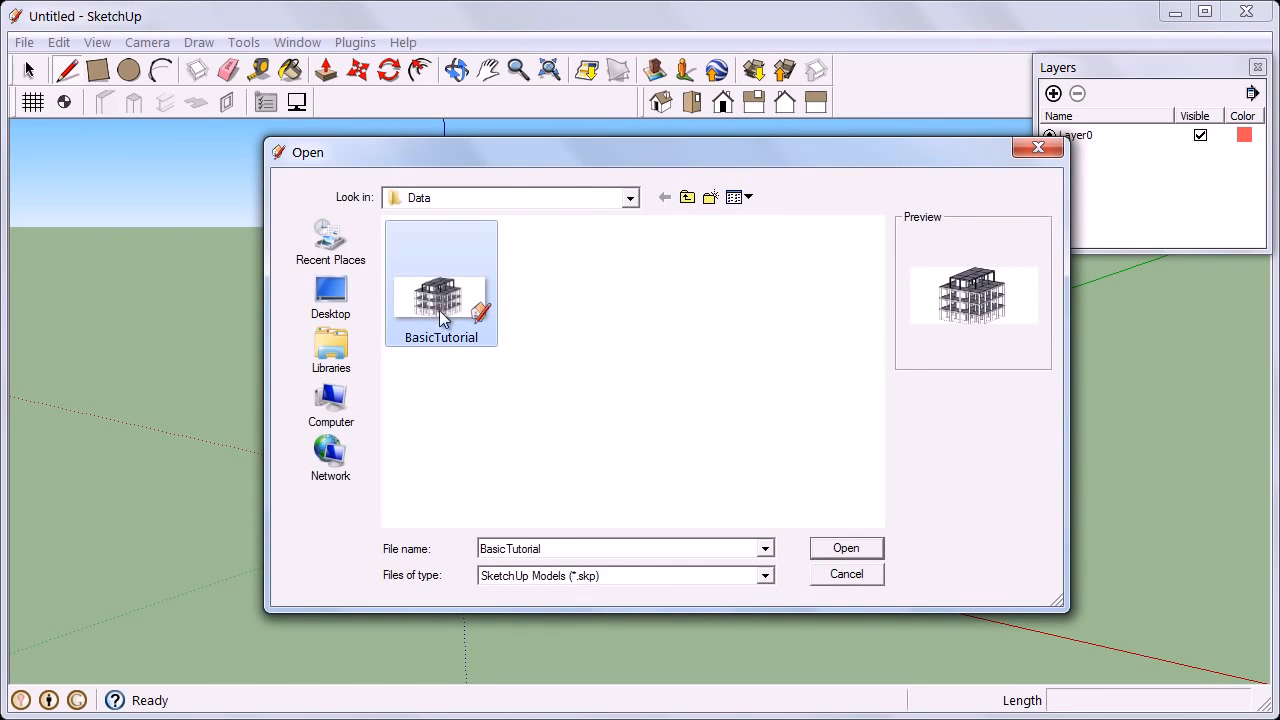
click(846, 550)
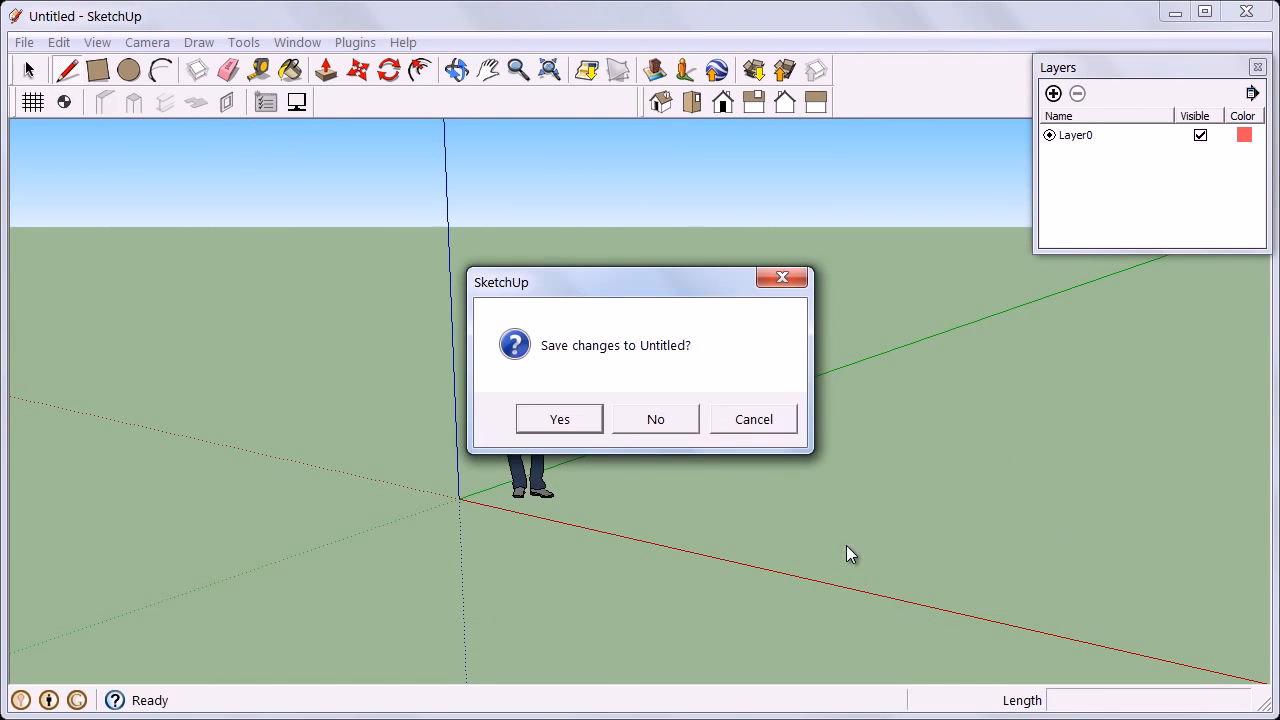
click(656, 421)
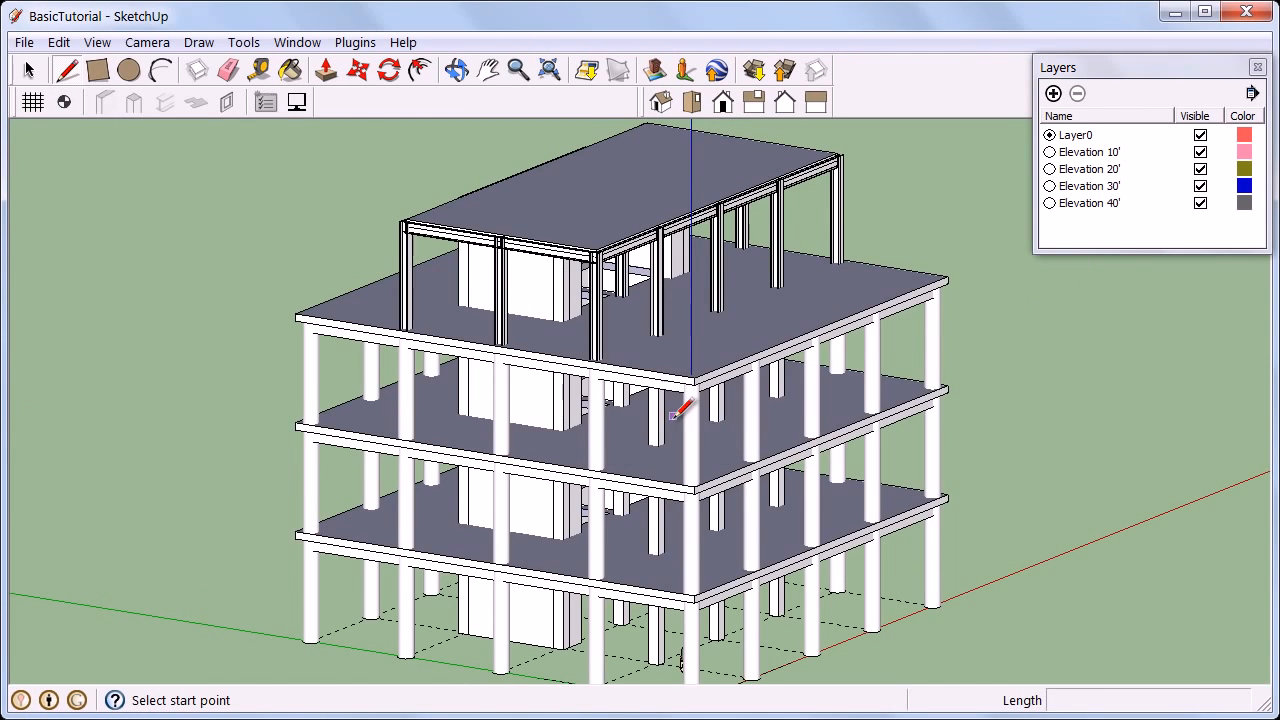
Turn Render Materials back on in Display Options and orbit the reopened model.
click(296, 104)
click(162, 182)
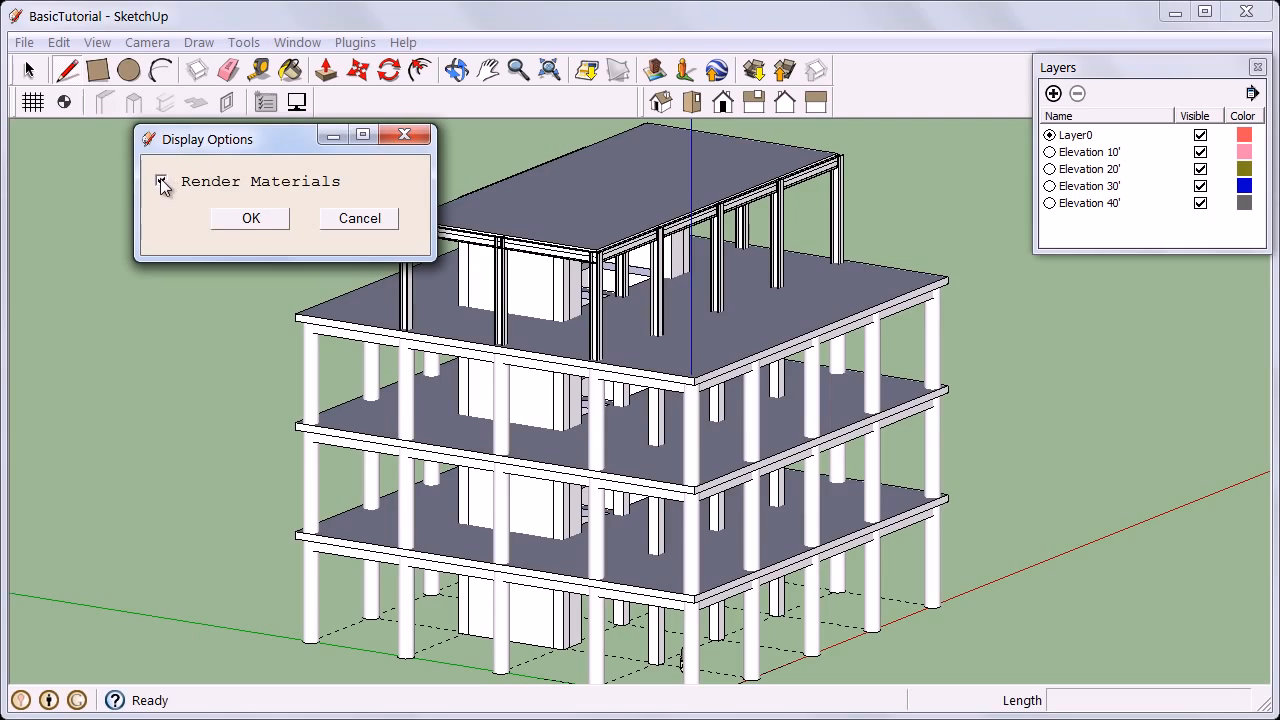
click(250, 220)
middle_drag(424, 421, 428, 531)
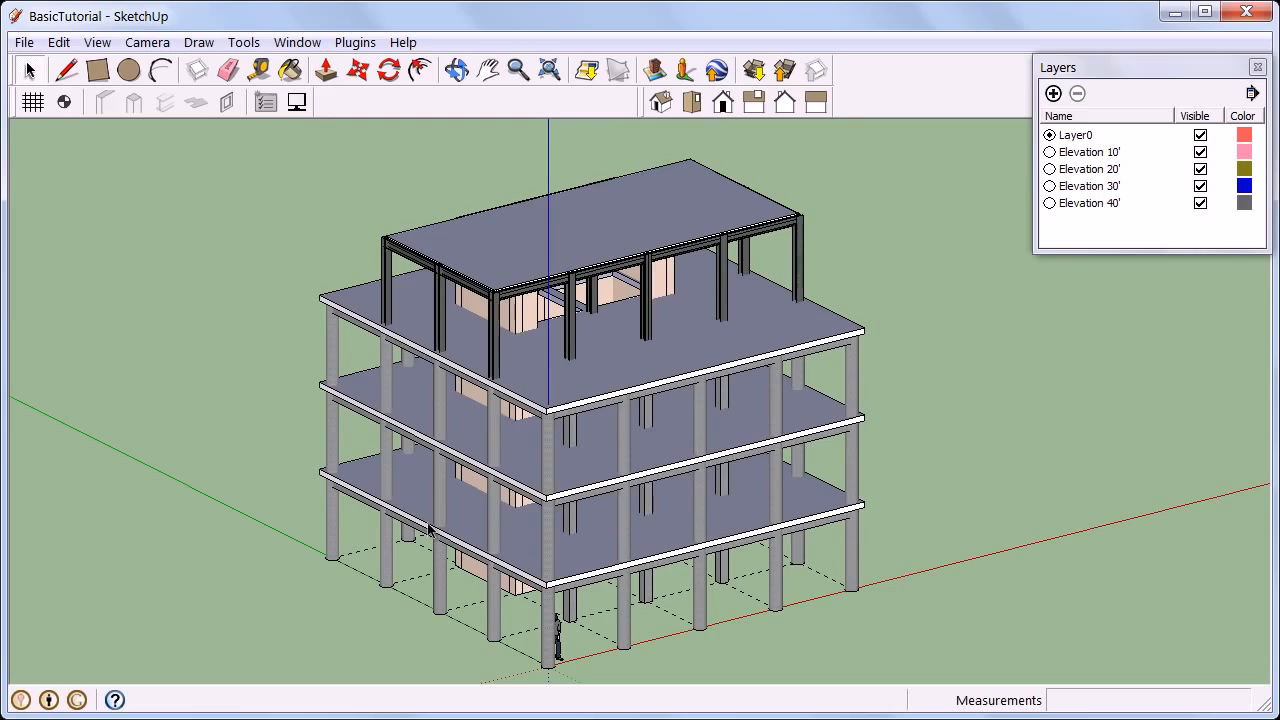